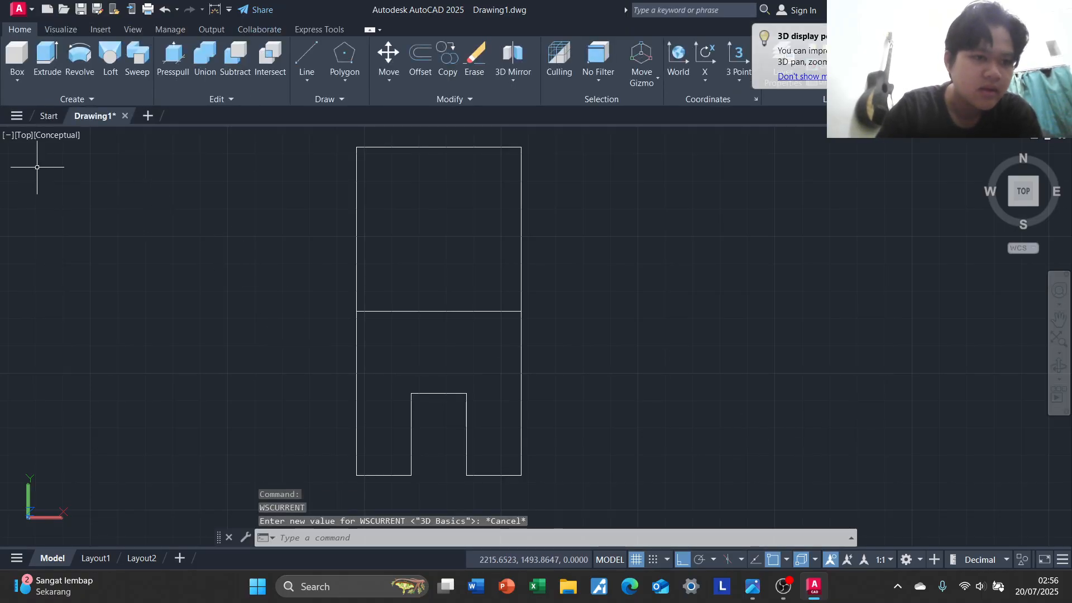
Switch the model view to SE Isometric and bring the whole flat outline into view
{"action": "left_click", "coordinate": [24, 135]}
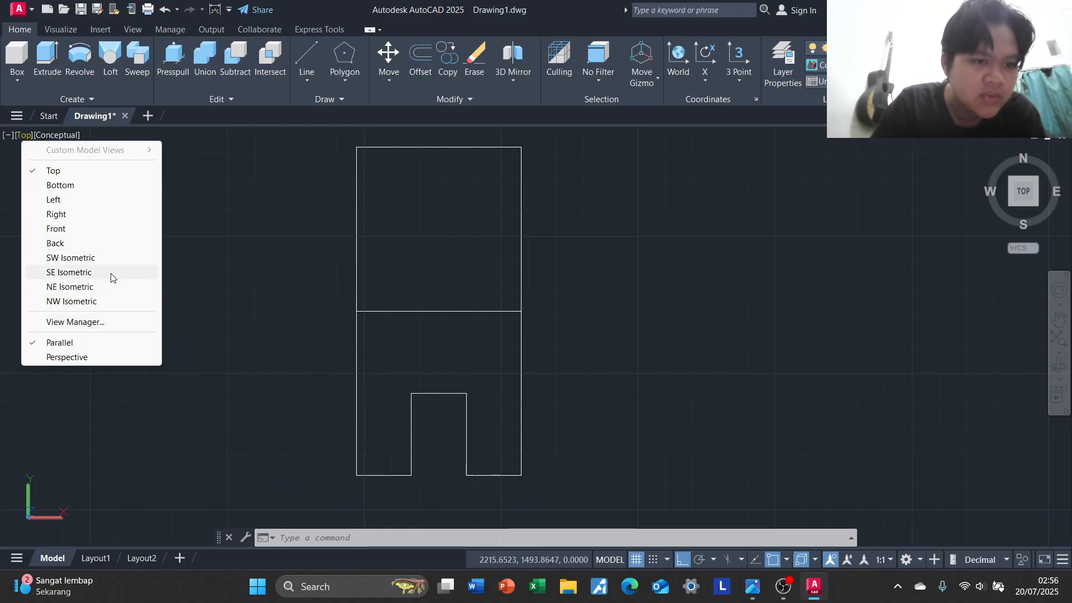
{"action": "left_click", "coordinate": [71, 275]}
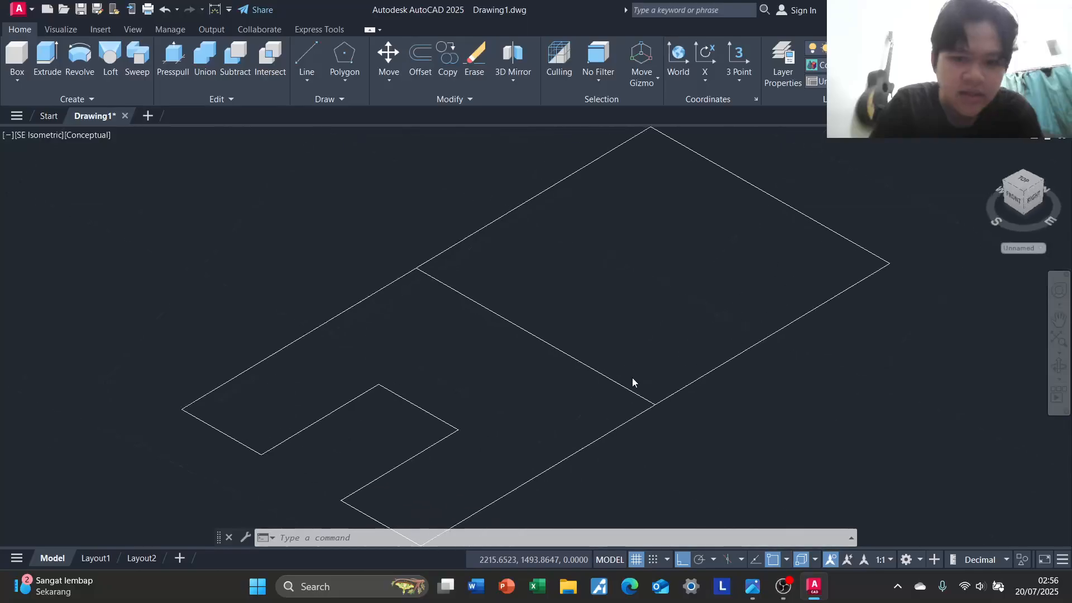
{"action": "middle_click_drag", "start_coordinate": [603, 359], "coordinate": [580, 395]}
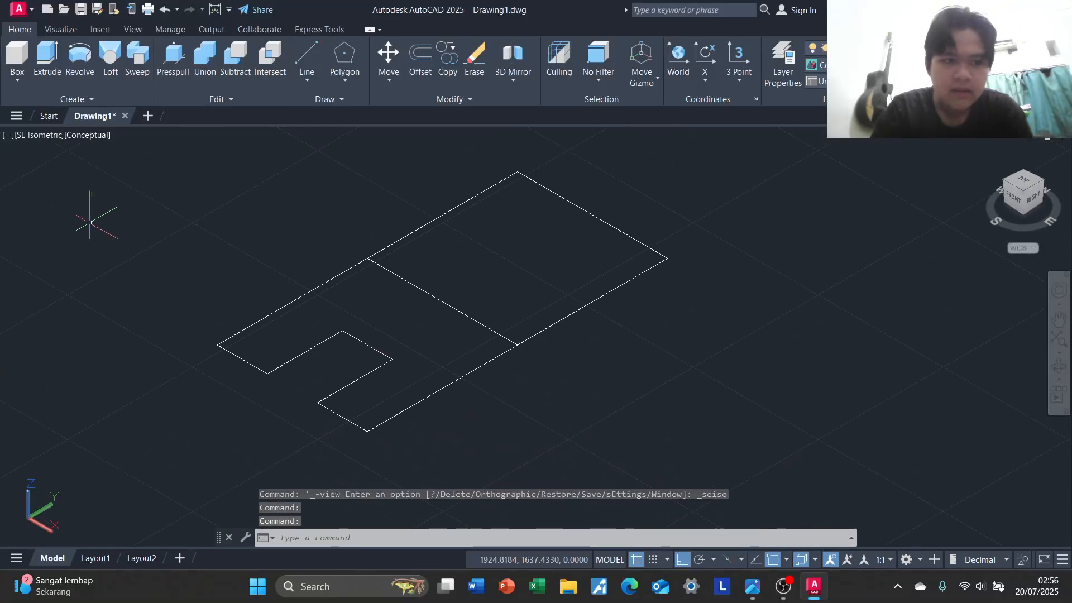
Check the heights in the reference exercise image and Presspull the rear square region up to 60
{"action": "key", "text": "alt+Tab"}
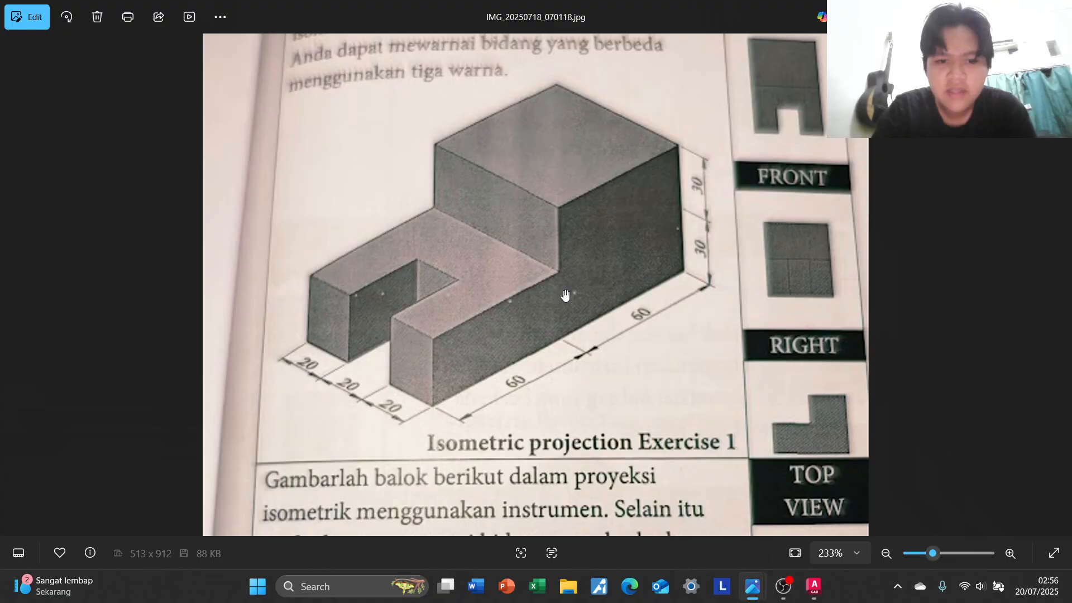
{"action": "key", "text": "alt+Tab"}
{"action": "key", "text": "alt+Tab"}
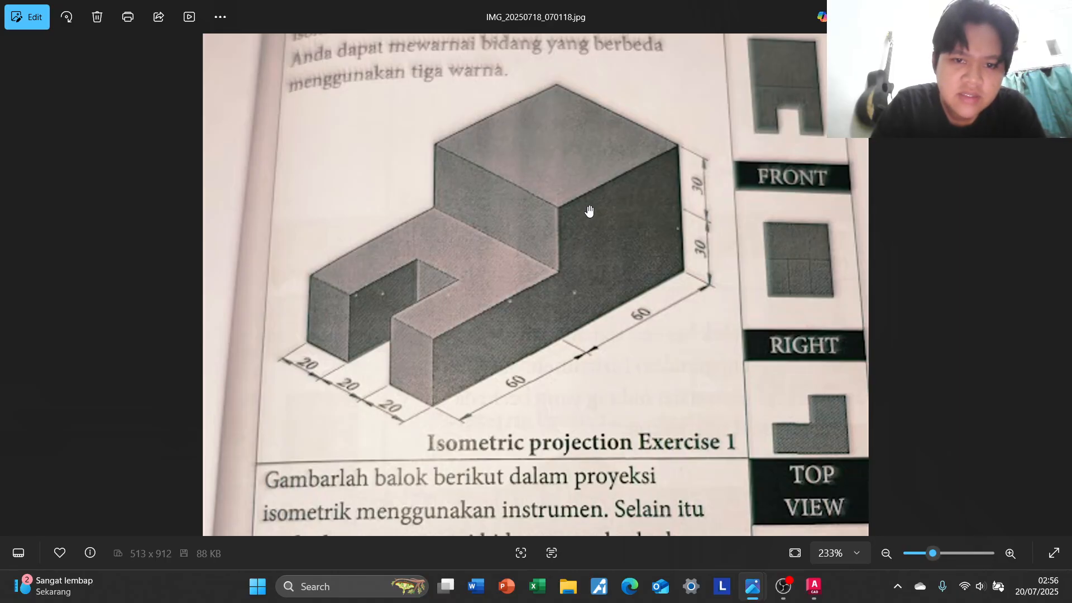
{"action": "key", "text": "alt+Tab"}
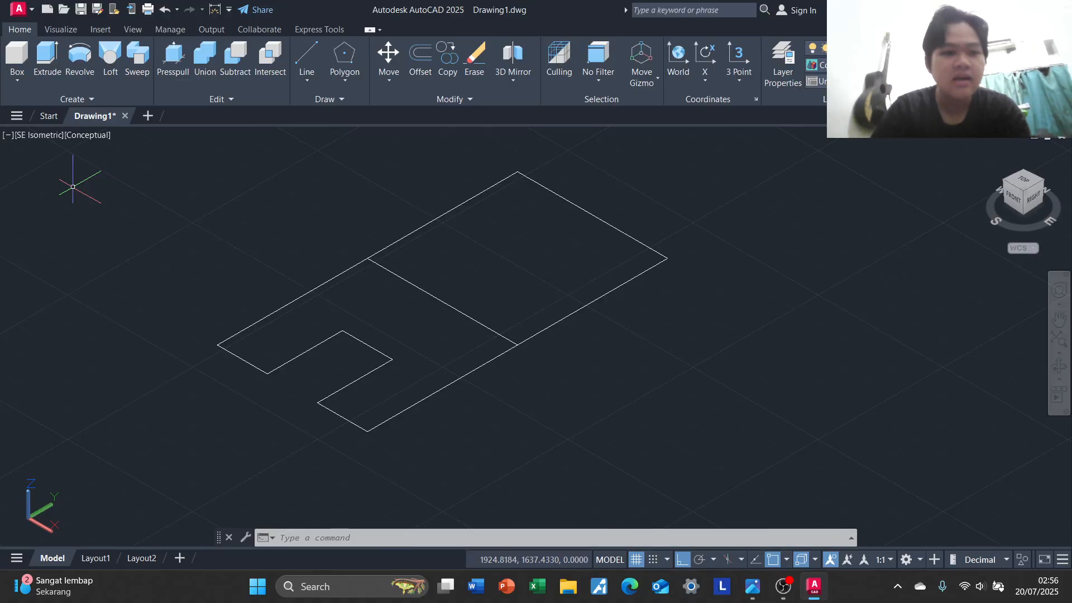
{"action": "left_click", "coordinate": [174, 58]}
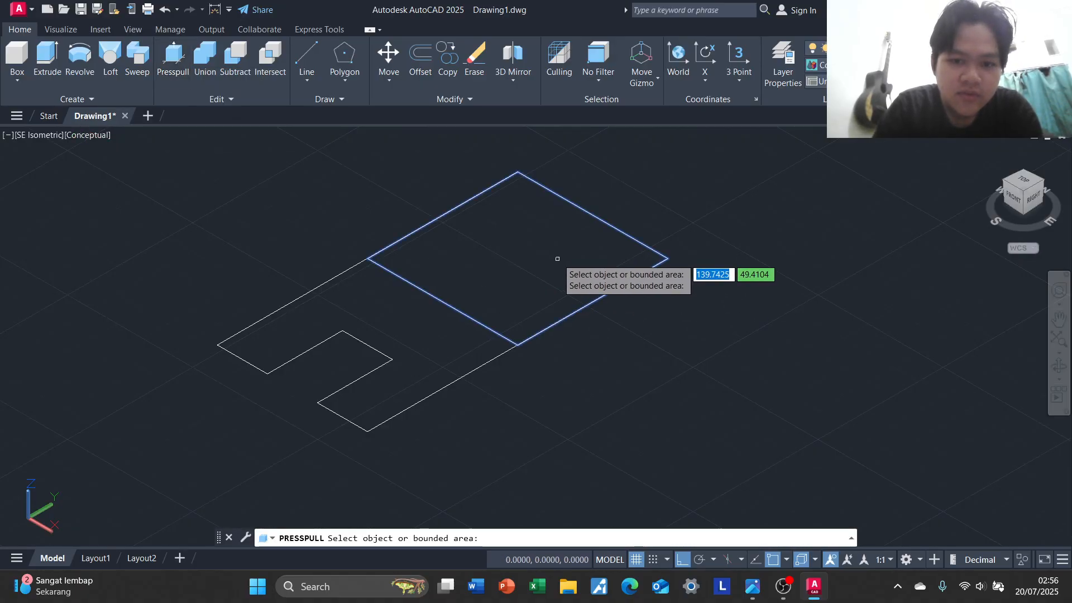
{"action": "key", "text": "alt+Tab"}
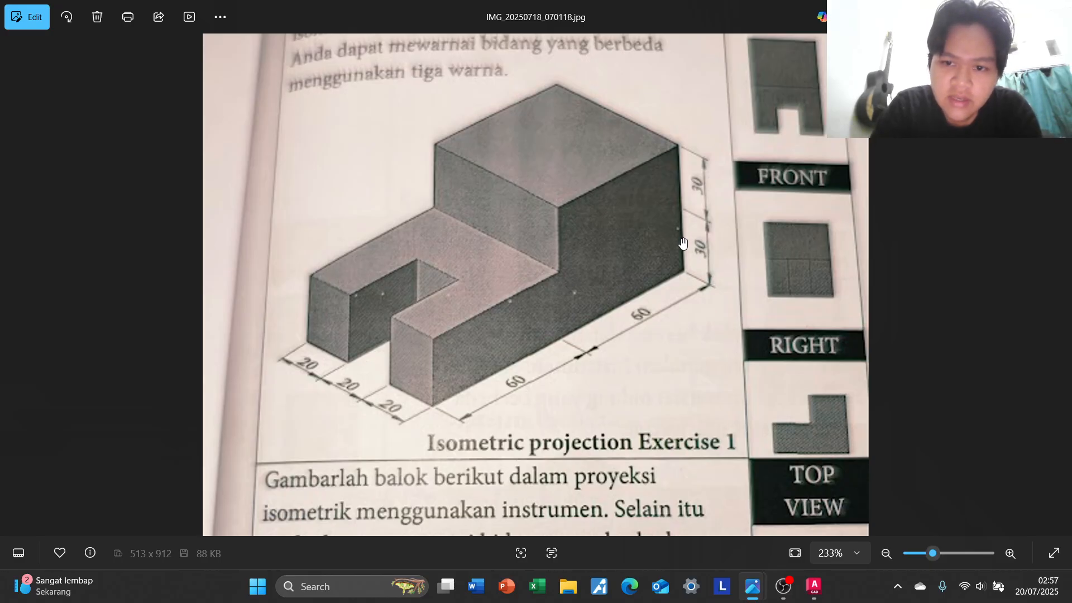
{"action": "key", "text": "alt+Tab"}
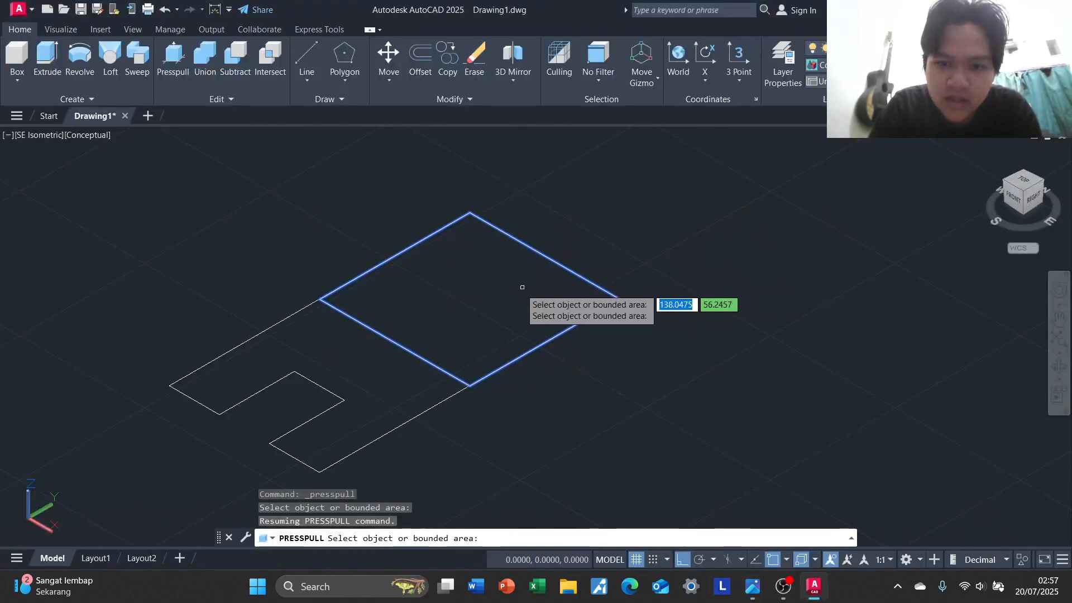
{"action": "left_click", "coordinate": [494, 285]}
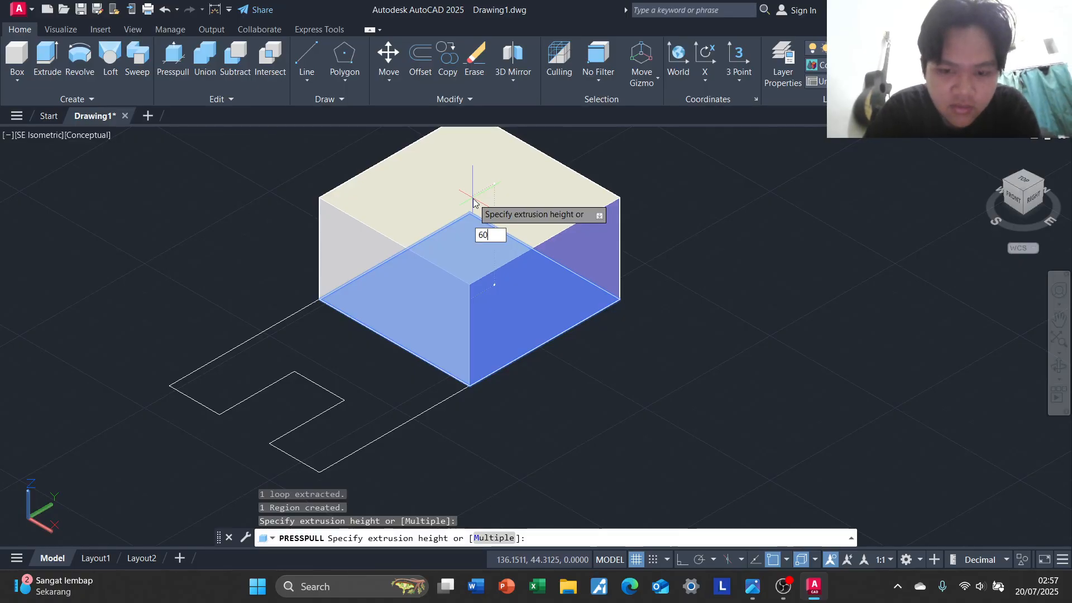
{"action": "type", "text": "60"}
{"action": "key", "text": "Return"}
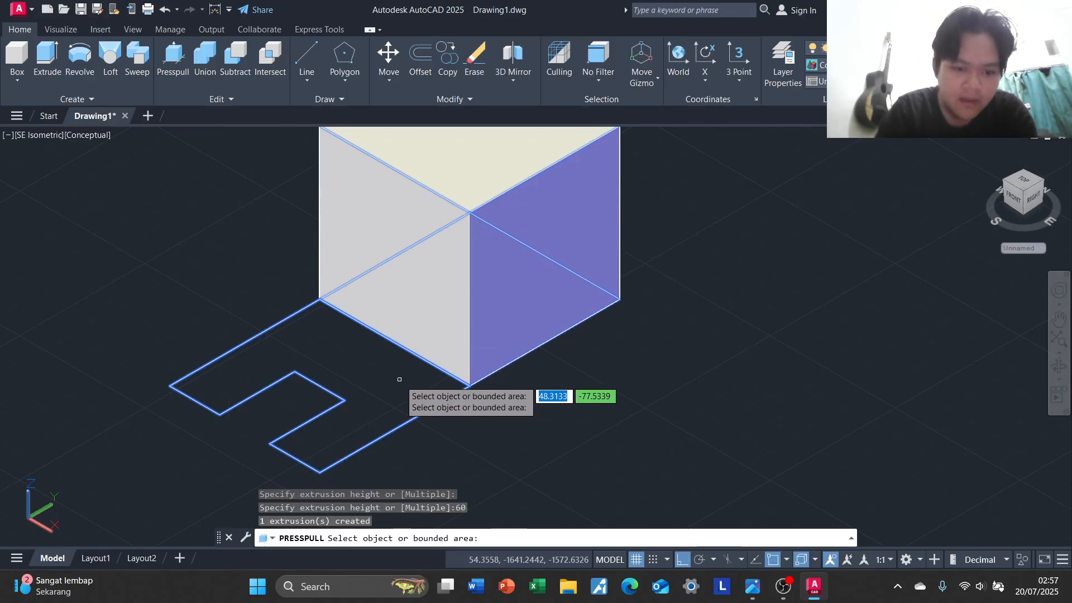
Check the reference image again and Presspull the front U-shaped region to a height of 30
{"action": "key", "text": "alt+Tab"}
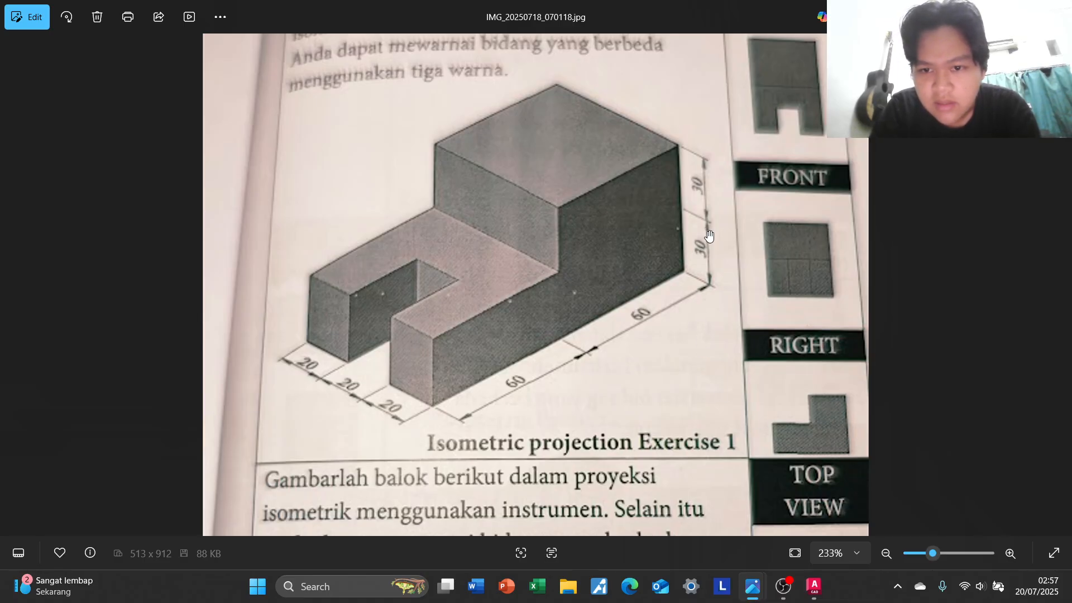
{"action": "key", "text": "alt+Tab"}
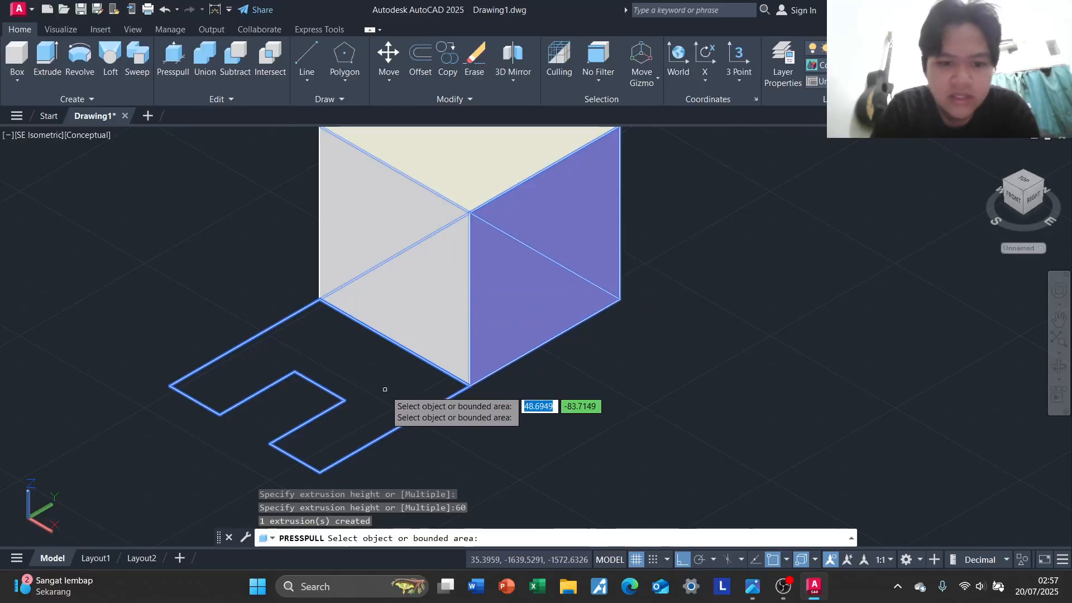
{"action": "left_click", "coordinate": [383, 390]}
{"action": "type", "text": "30"}
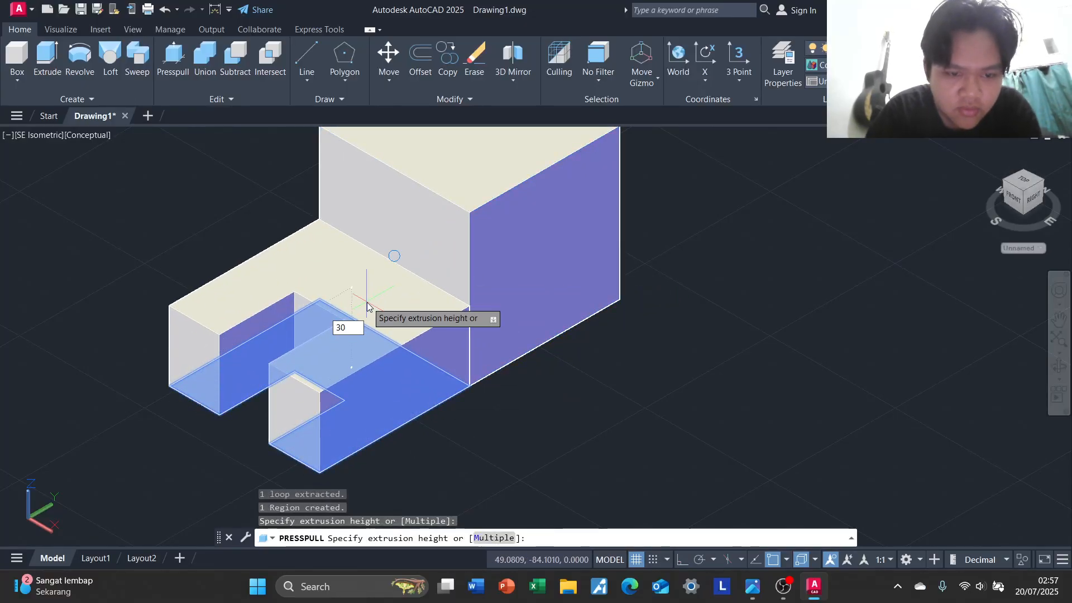
{"action": "key", "text": "Return"}
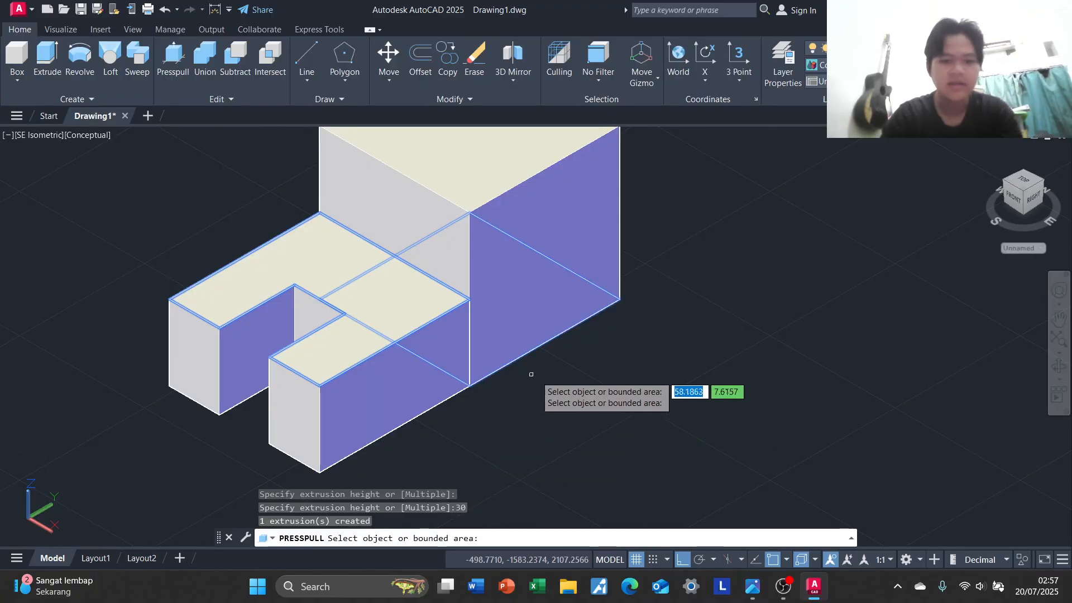
{"action": "middle_click_drag", "start_coordinate": [531, 374], "coordinate": [694, 337]}
{"action": "key", "text": "Return"}
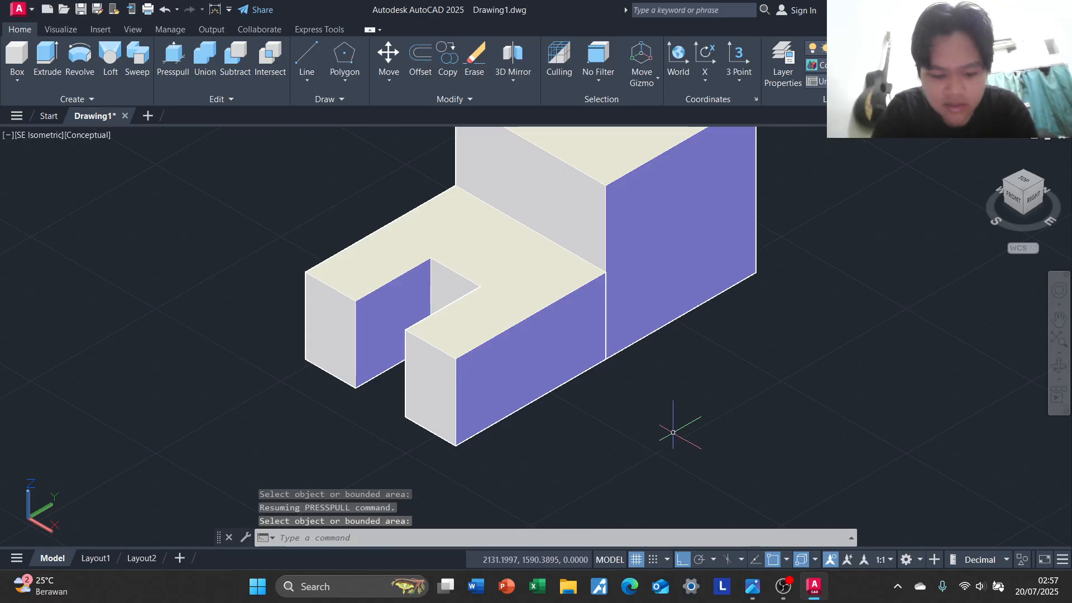
Add a linear dimension along the bottom front edge of the far prong, placed just in front of the model
{"action": "type", "text": "dim"}
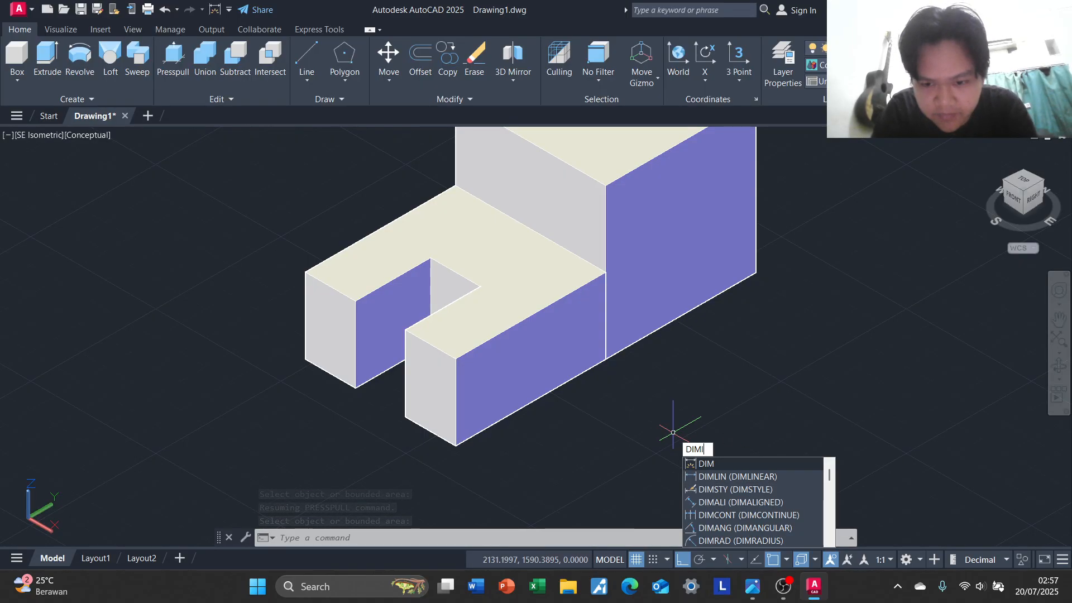
{"action": "type", "text": "lin"}
{"action": "key", "text": "Return"}
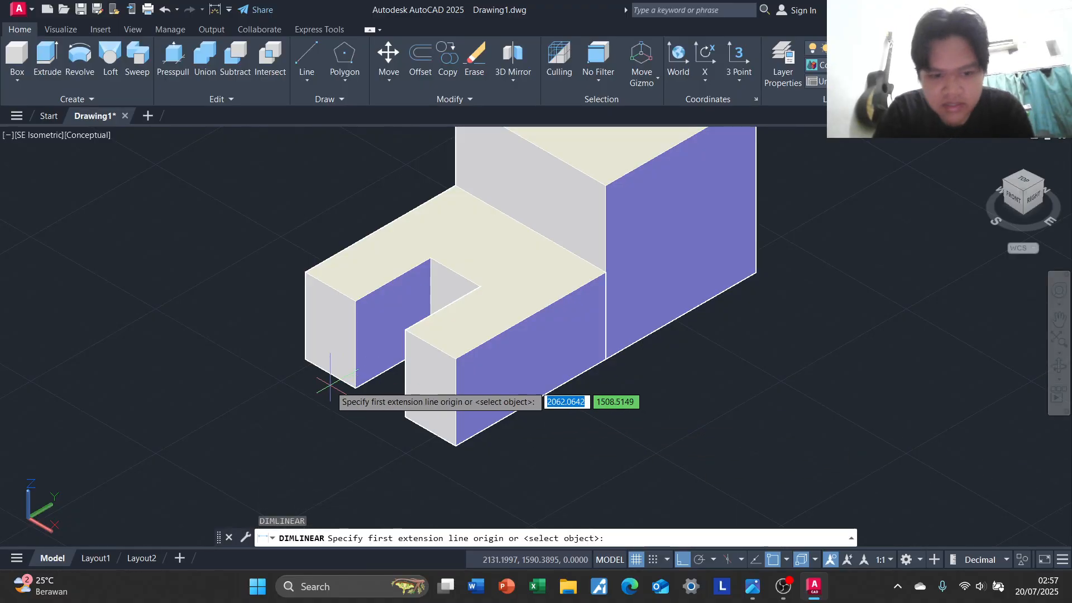
{"action": "left_click", "coordinate": [306, 359]}
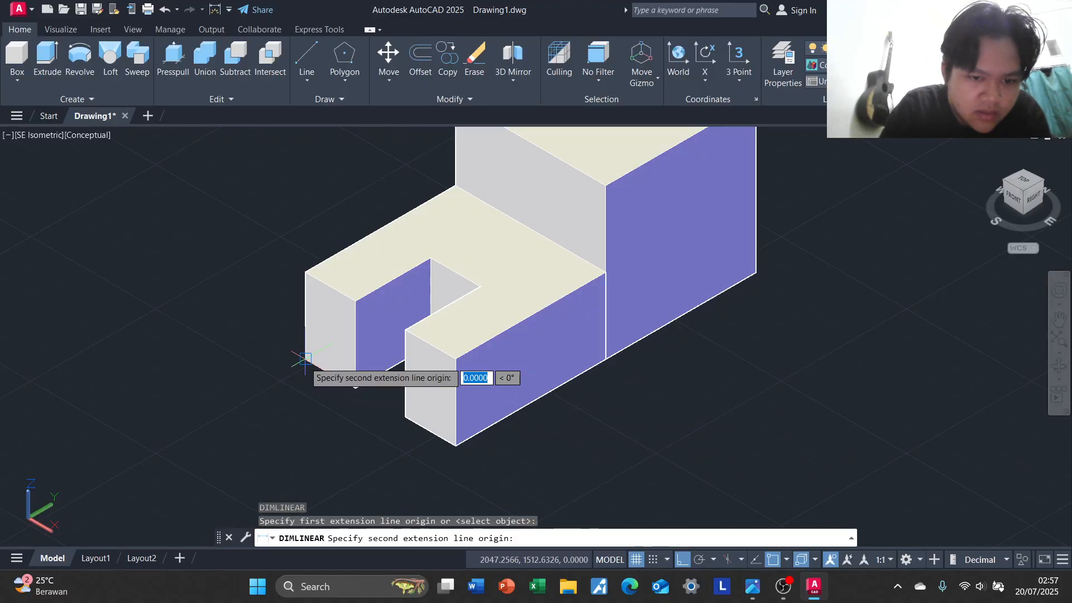
{"action": "left_click", "coordinate": [356, 386]}
{"action": "left_click", "coordinate": [368, 405]}
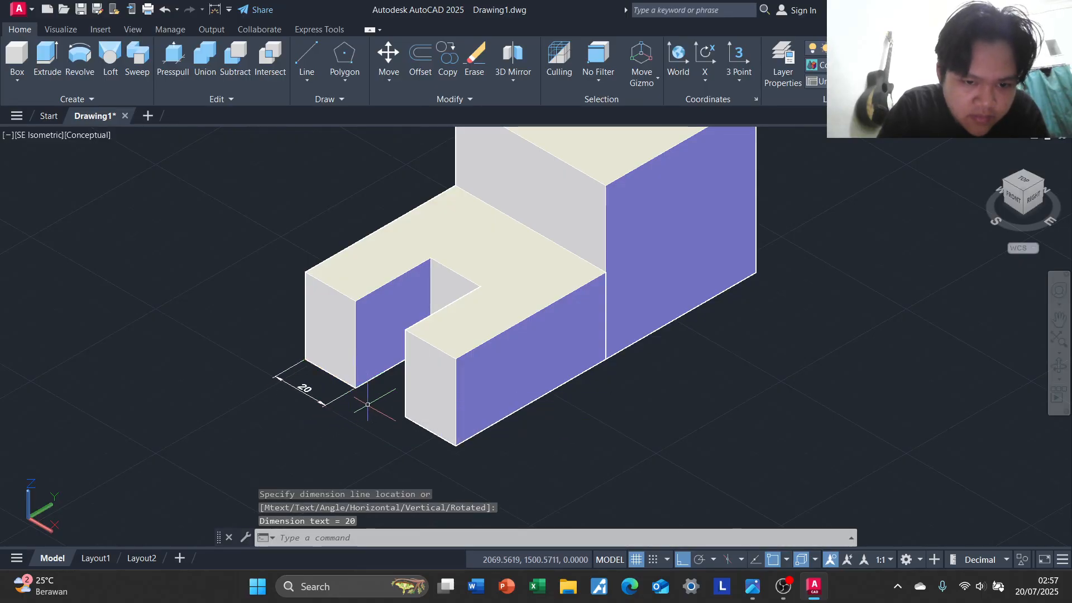
Dimension the slot's opening and the near prong's front width, aligning both with the first prong's width dimension
{"action": "key", "text": "Return"}
{"action": "left_click", "coordinate": [355, 387]}
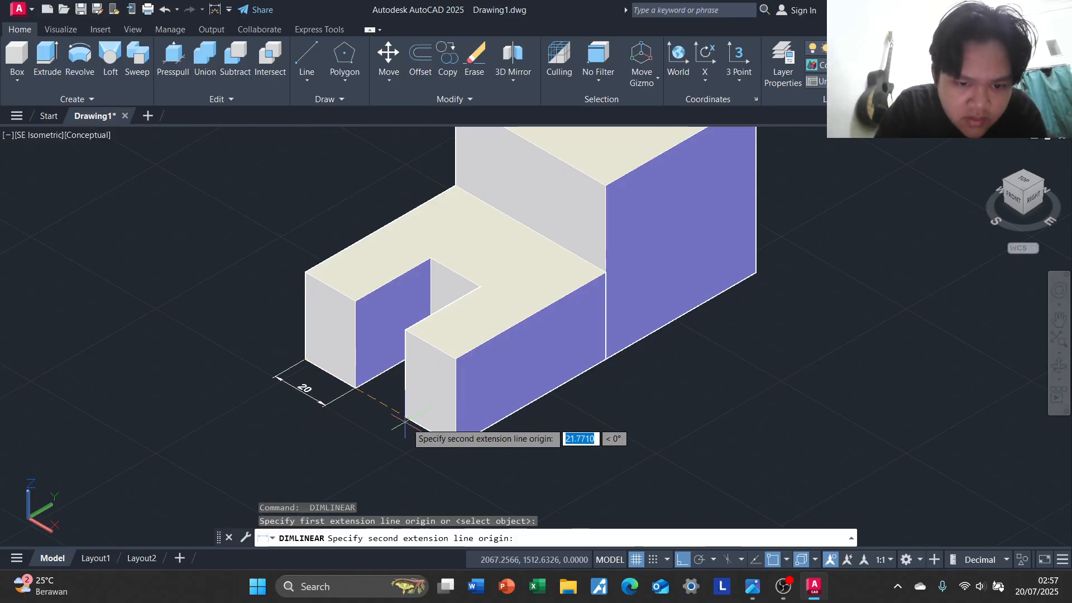
{"action": "left_click", "coordinate": [405, 417]}
{"action": "left_click", "coordinate": [326, 404]}
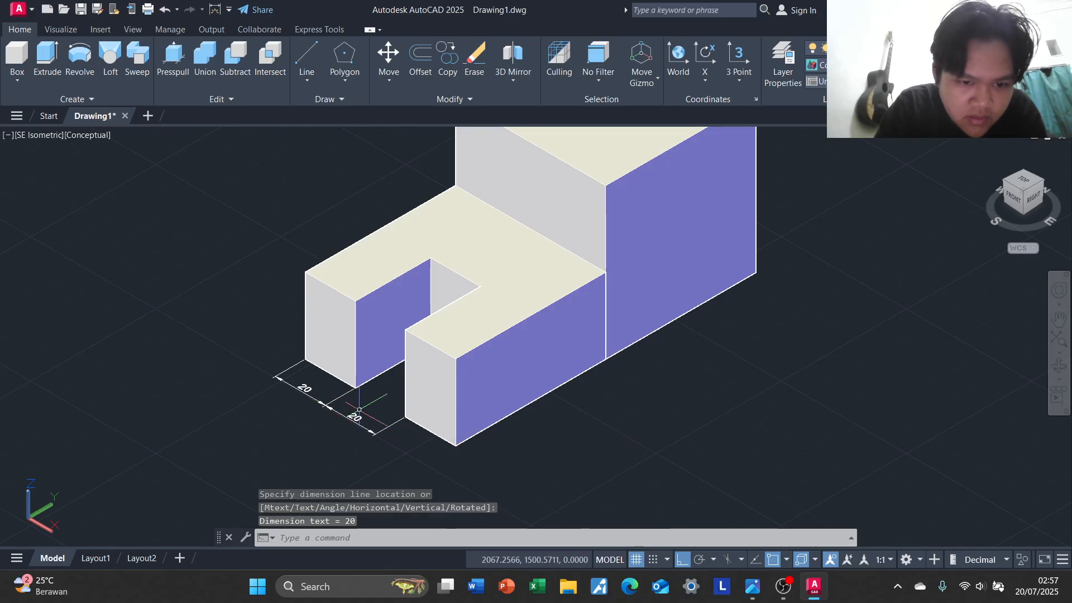
{"action": "key", "text": "Return"}
{"action": "left_click", "coordinate": [405, 417]}
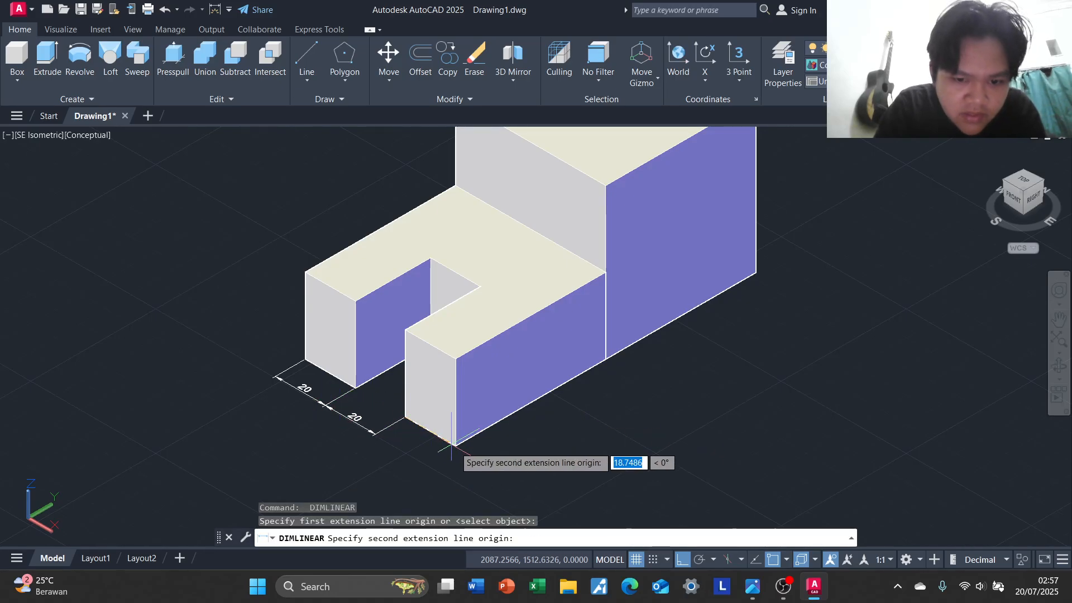
{"action": "left_click", "coordinate": [456, 445]}
{"action": "left_click", "coordinate": [371, 431]}
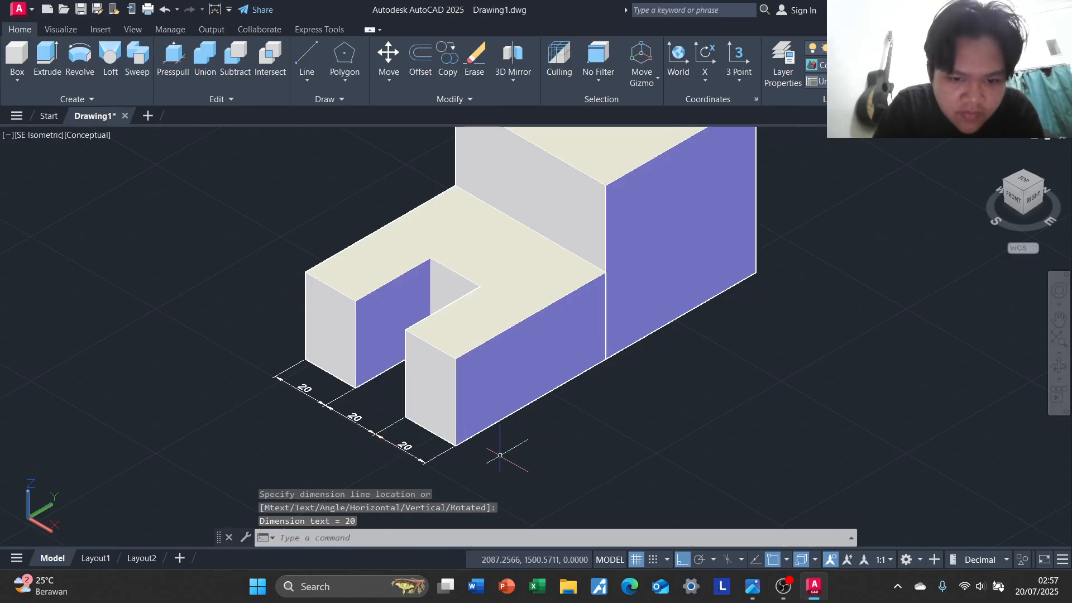
Add aligned linear dimensions for the lengths of the U-shaped part and the rear block along the bottom right side edge
{"action": "key", "text": "Return"}
{"action": "left_click", "coordinate": [455, 445]}
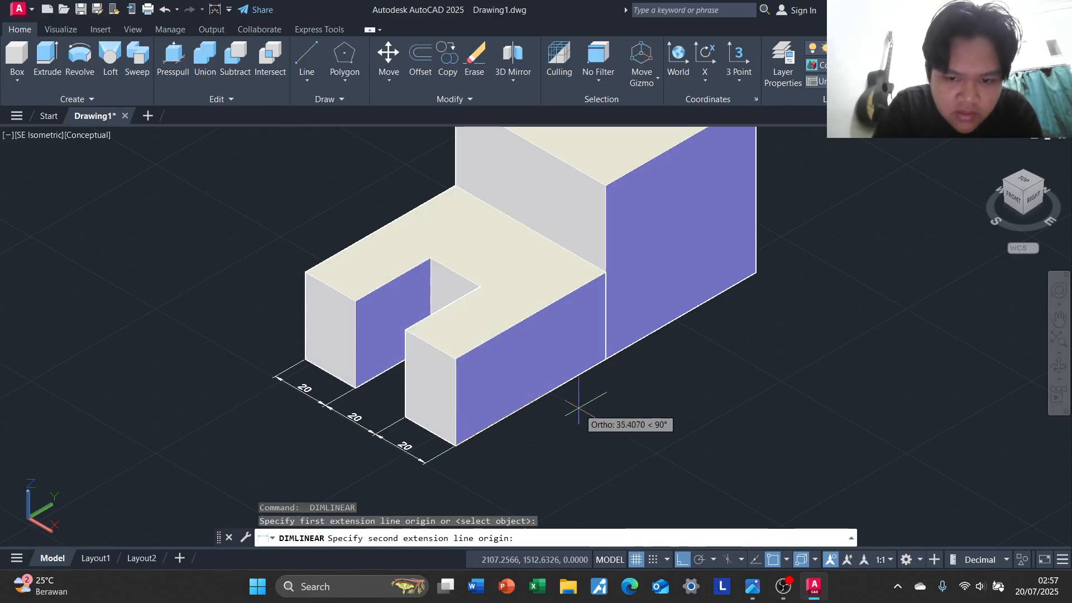
{"action": "left_click", "coordinate": [606, 359]}
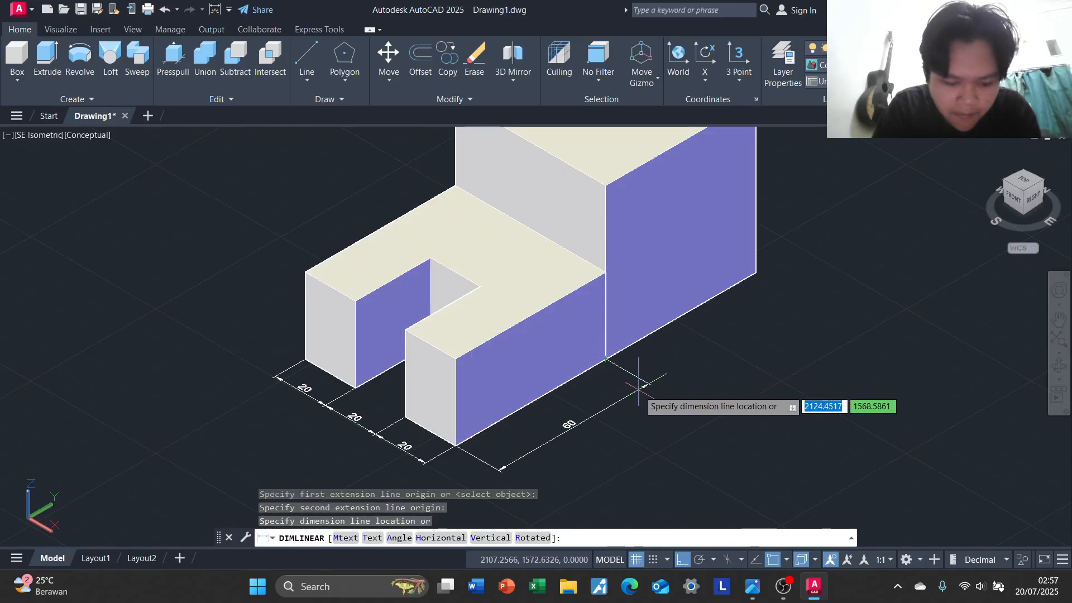
{"action": "left_click", "coordinate": [631, 385]}
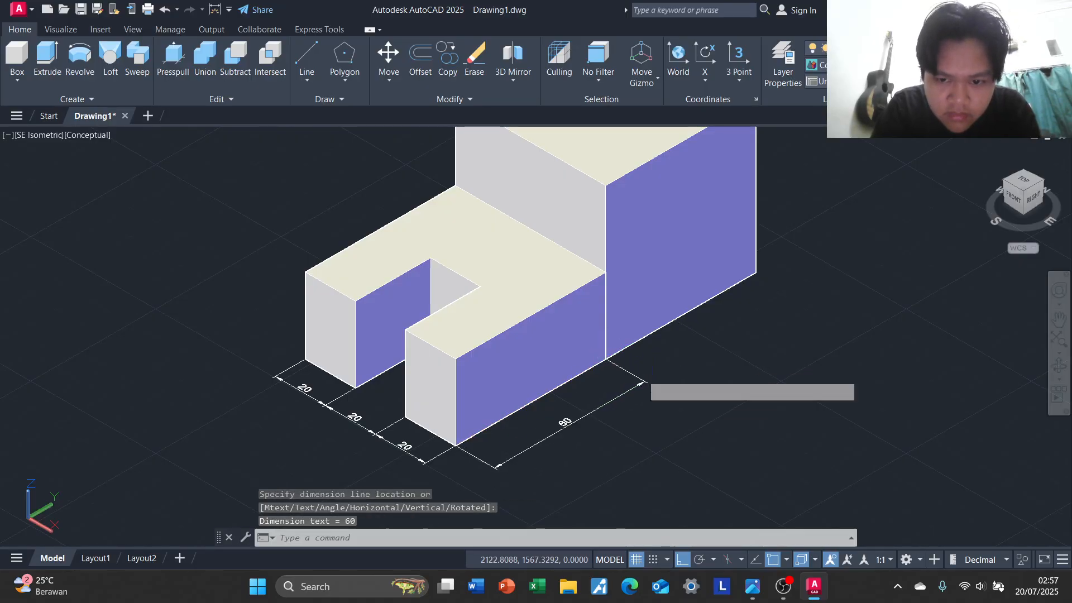
{"action": "key", "text": "Return"}
{"action": "left_click", "coordinate": [606, 360]}
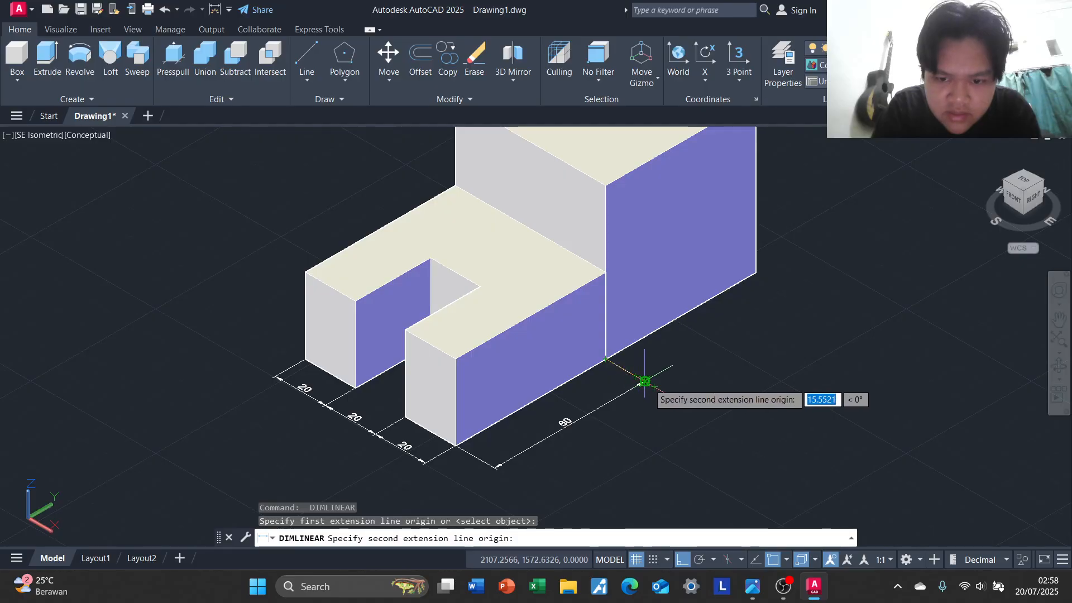
{"action": "left_click", "coordinate": [756, 272]}
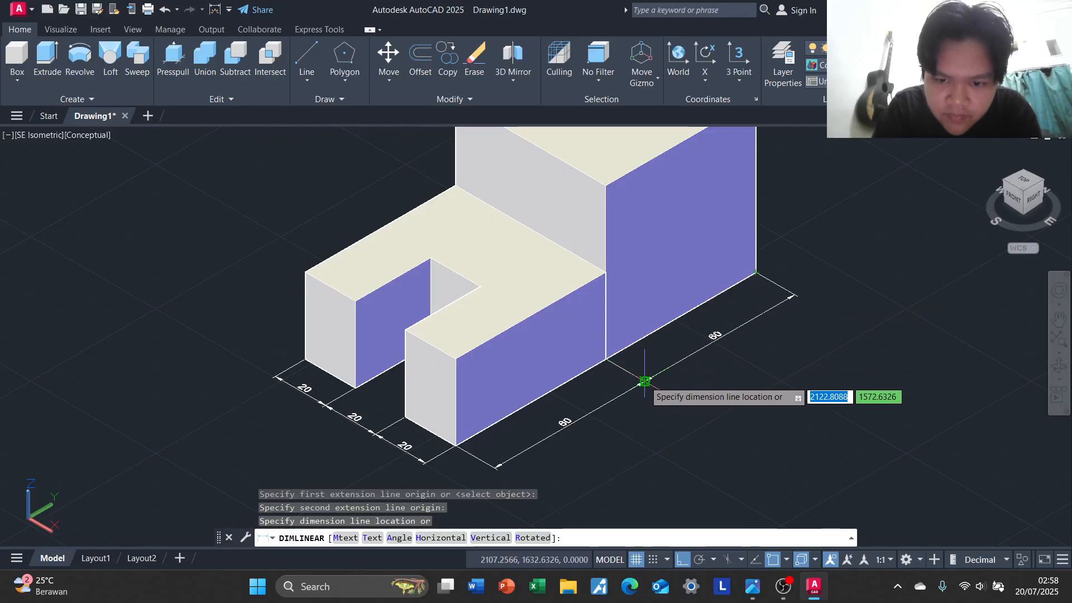
{"action": "left_click", "coordinate": [645, 380]}
{"action": "middle_click_drag", "start_coordinate": [725, 366], "coordinate": [647, 479]}
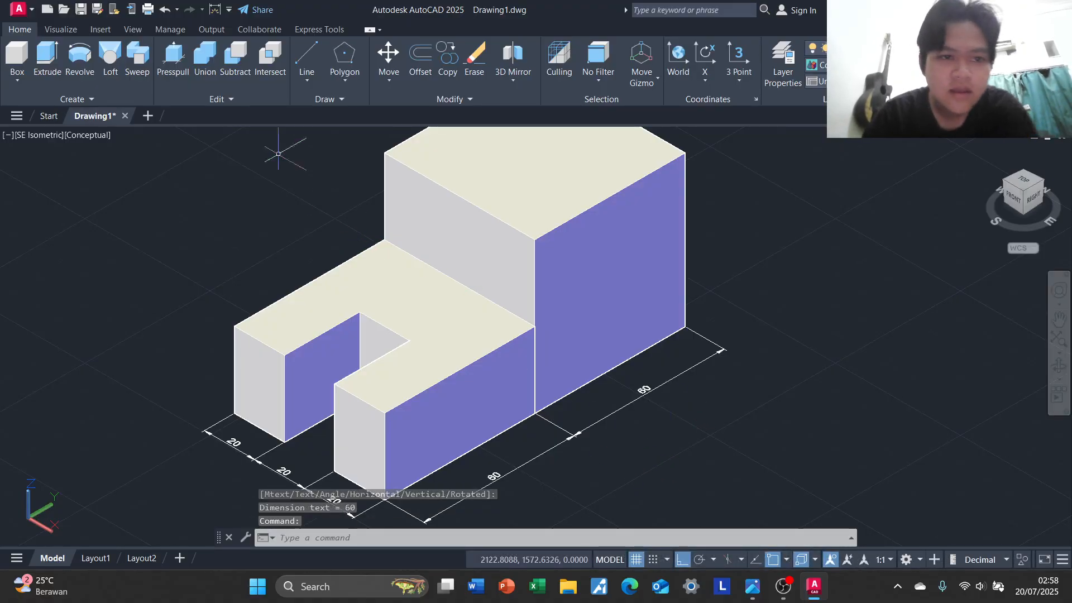
{"action": "key", "text": "Return"}
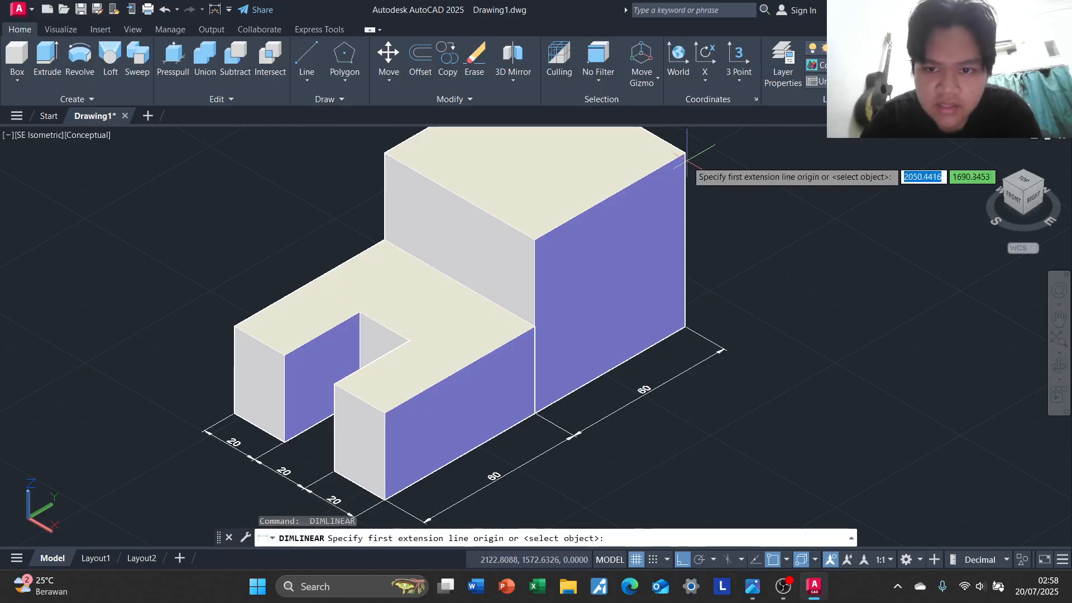
{"action": "left_click", "coordinate": [684, 155]}
{"action": "left_click", "coordinate": [685, 327]}
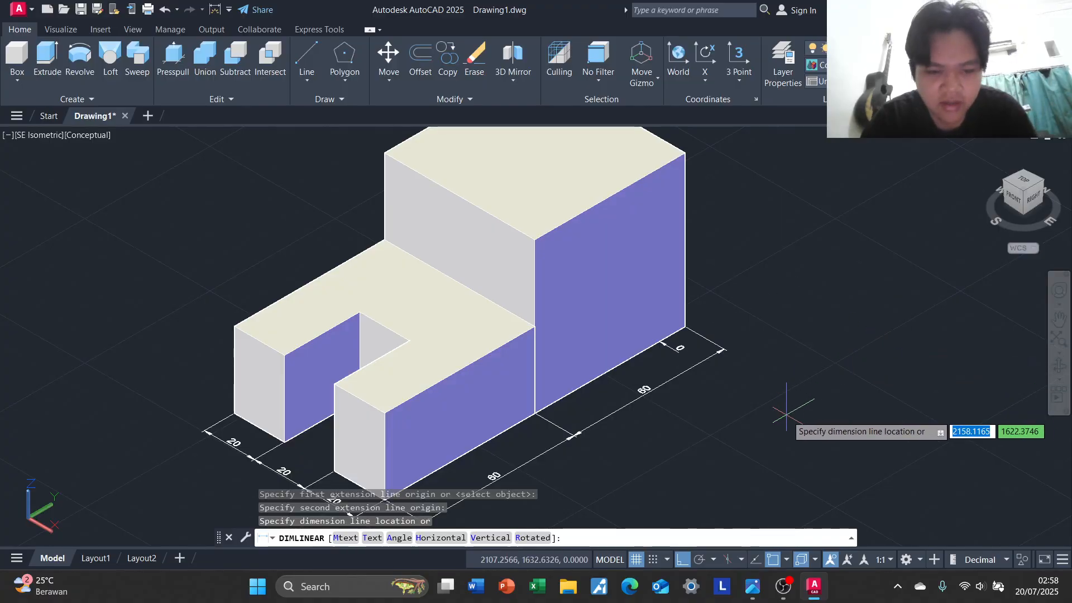
{"action": "key", "text": "Escape"}
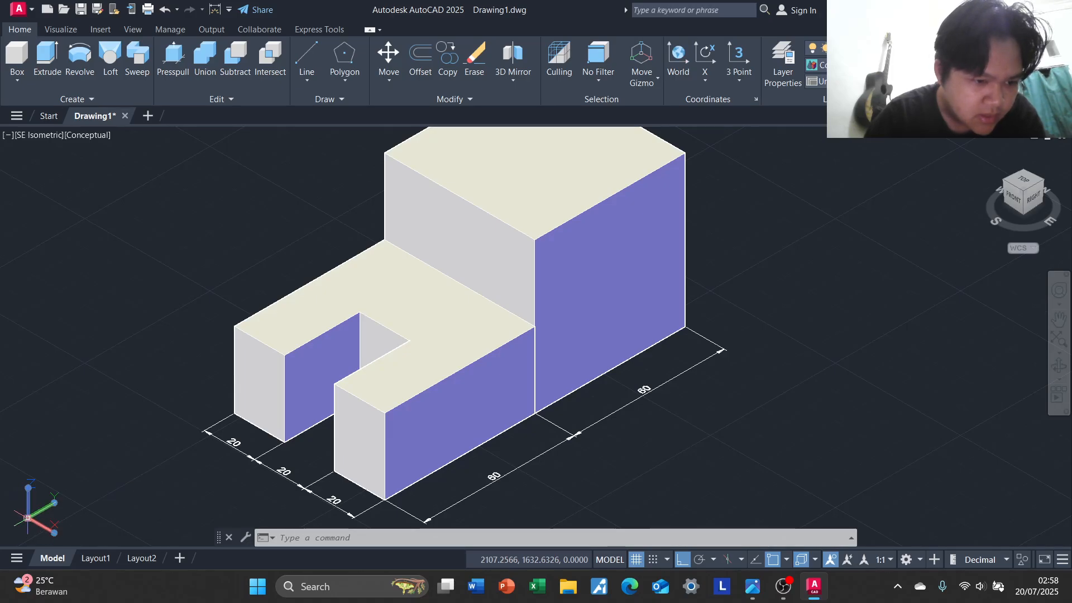
{"action": "mouse_move", "coordinate": [28, 519]}
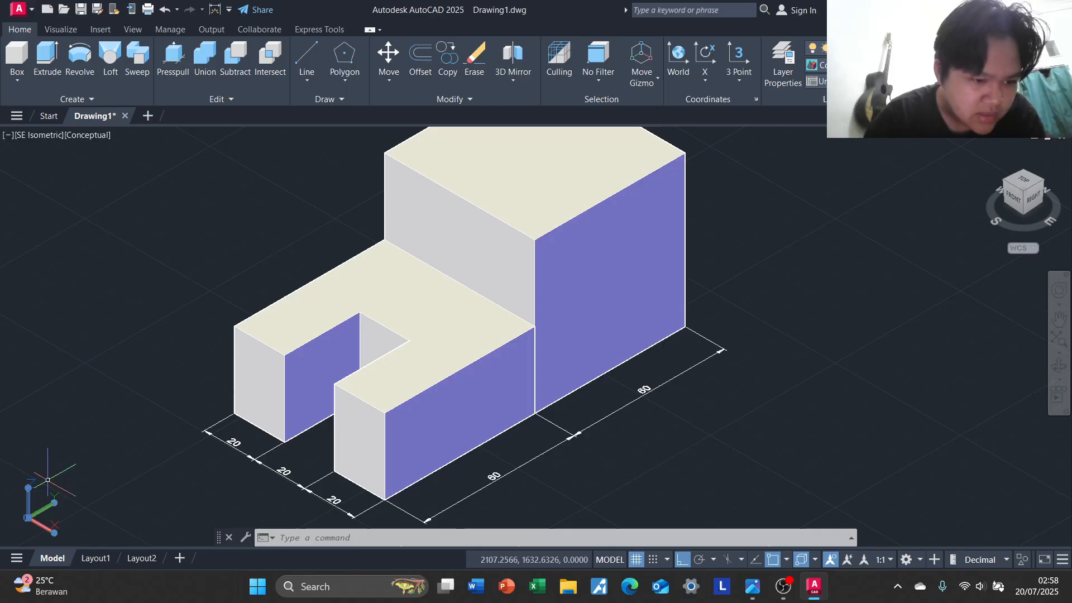
{"action": "left_click", "coordinate": [29, 518]}
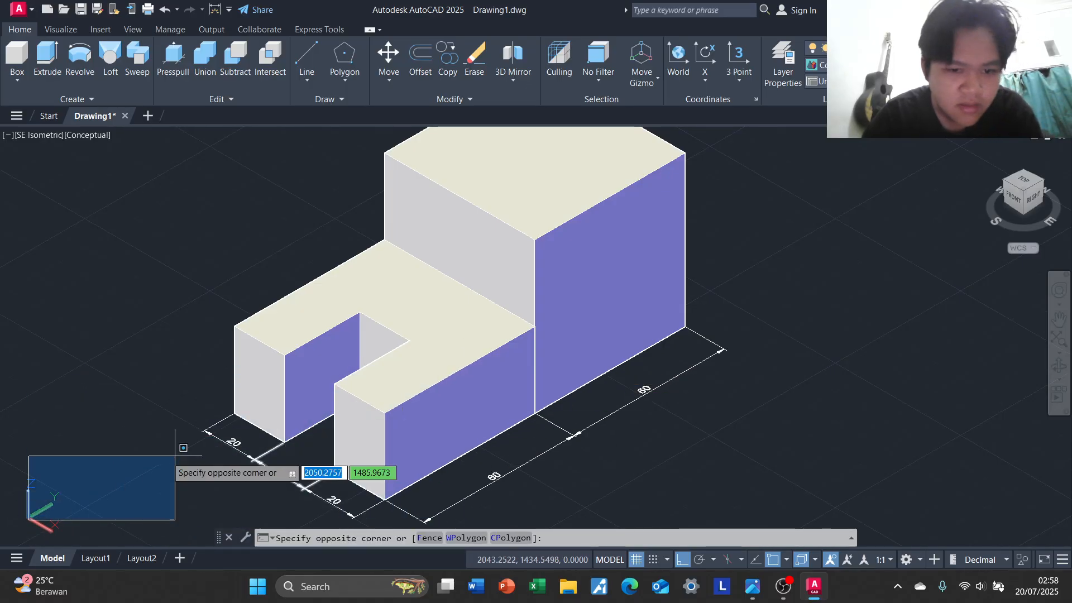
{"action": "left_click", "coordinate": [54, 467]}
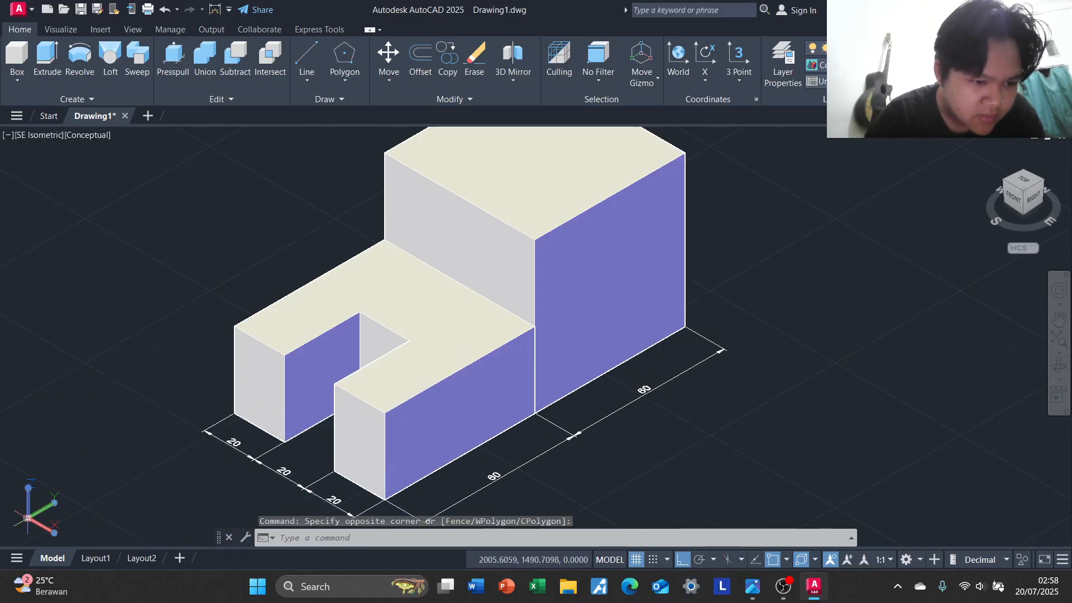
{"action": "left_click", "coordinate": [24, 518]}
{"action": "left_click", "coordinate": [73, 439]}
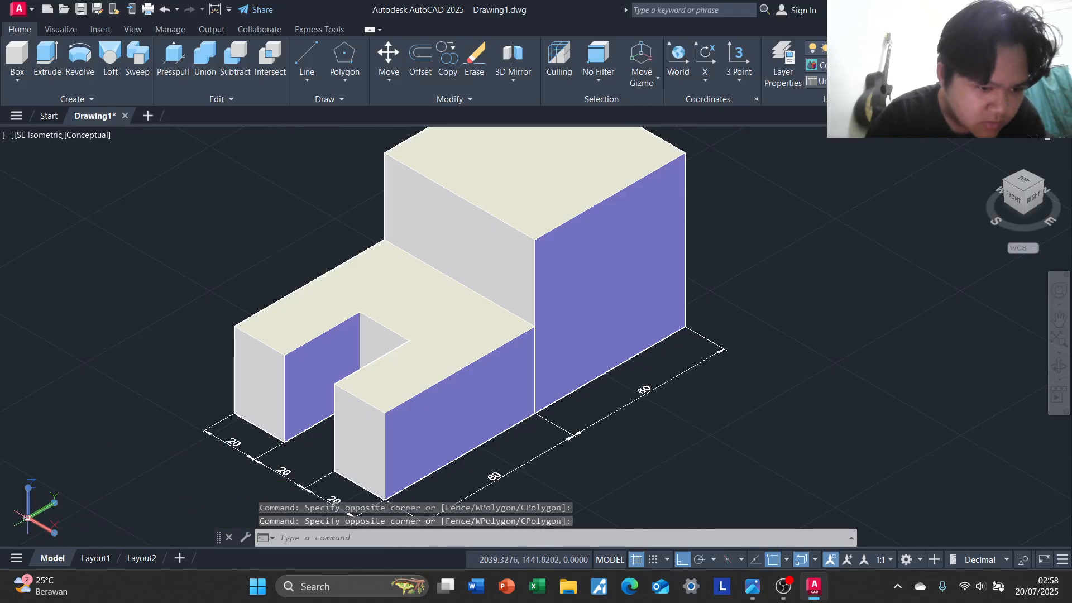
{"action": "left_click", "coordinate": [27, 518]}
{"action": "left_click", "coordinate": [36, 513]}
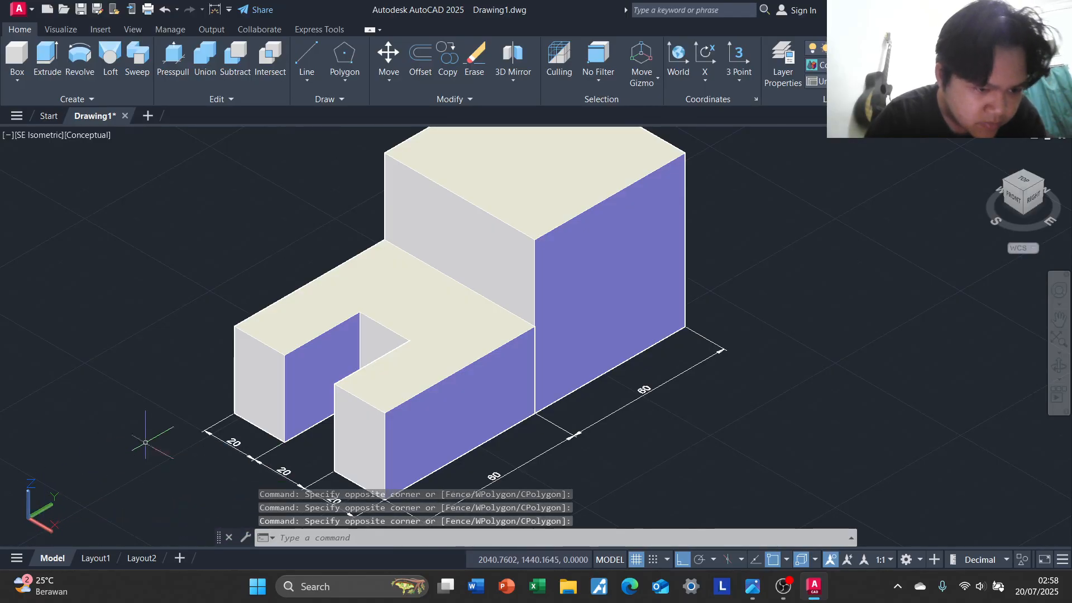
{"action": "key", "text": "Escape"}
{"action": "key", "text": "Escape"}
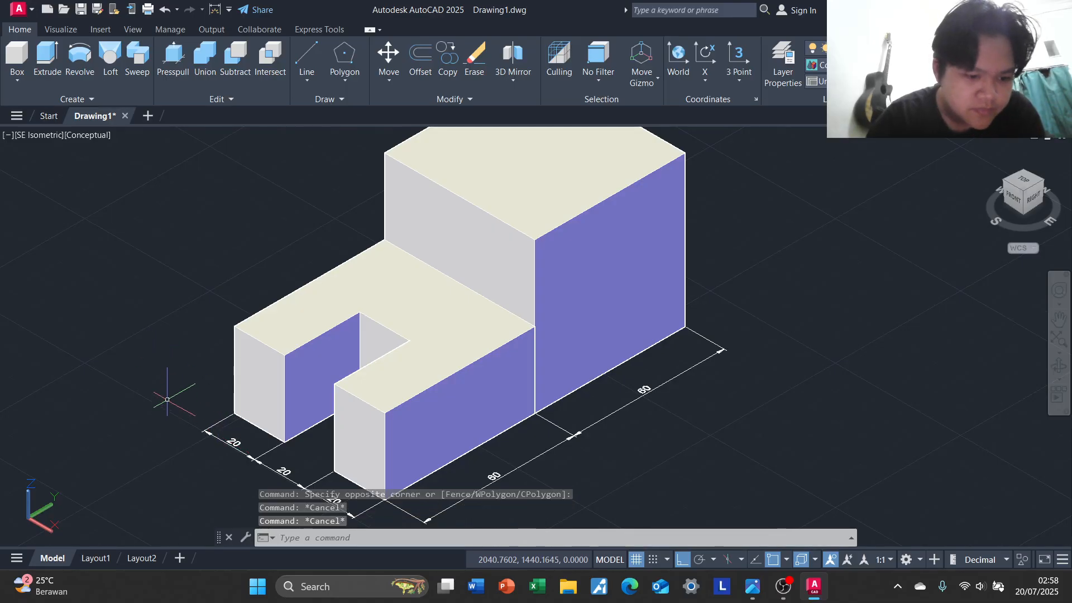
{"action": "left_click", "coordinate": [162, 375]}
{"action": "left_click", "coordinate": [143, 392]}
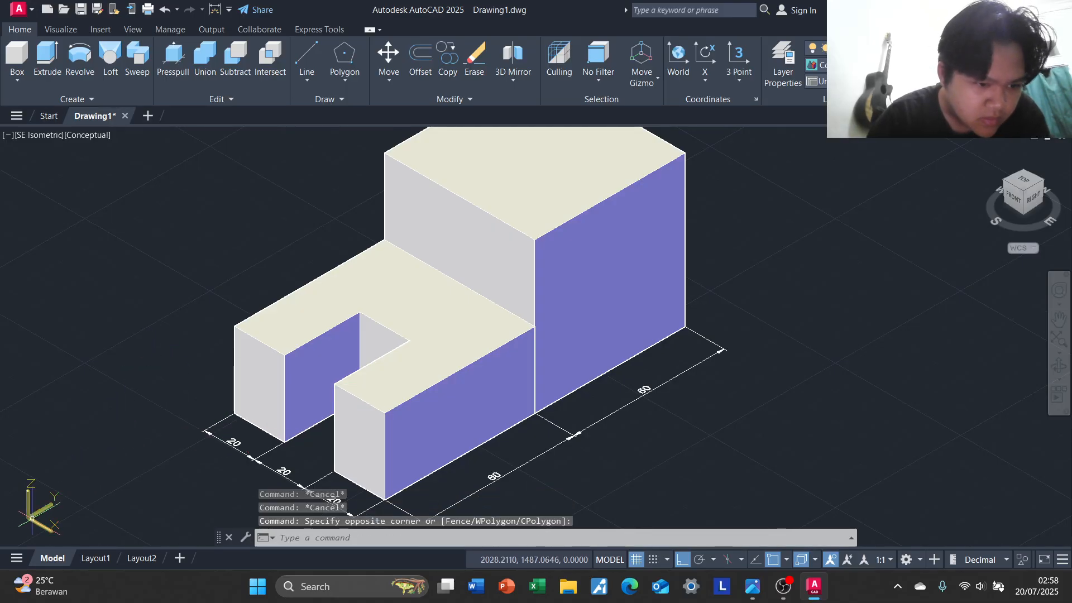
{"action": "left_click", "coordinate": [31, 518]}
{"action": "left_click", "coordinate": [29, 519]}
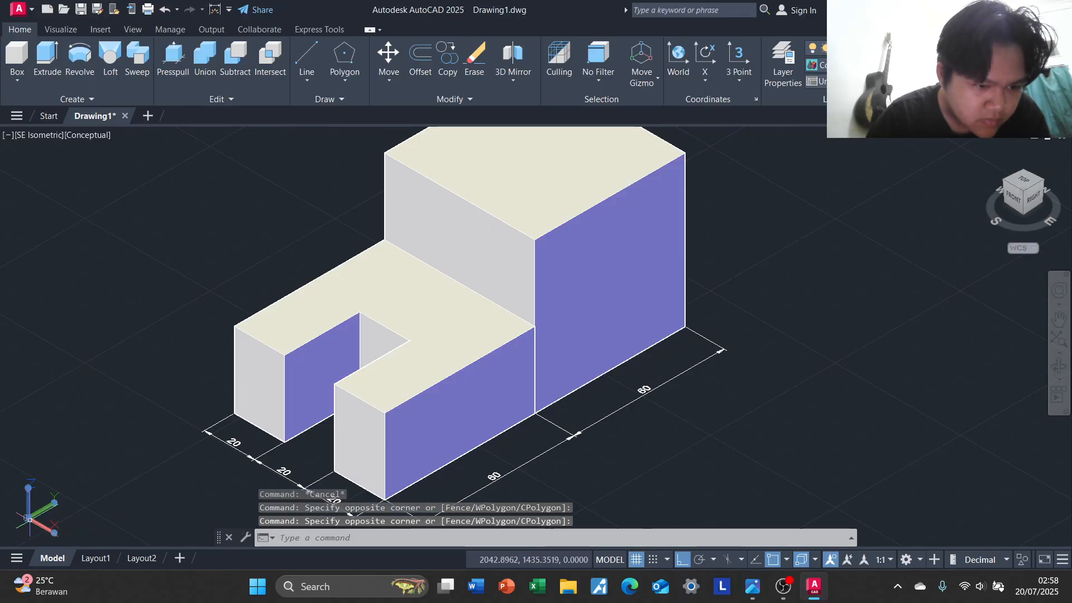
{"action": "left_click", "coordinate": [30, 519]}
{"action": "middle_click_drag", "start_coordinate": [57, 488], "coordinate": [95, 383]}
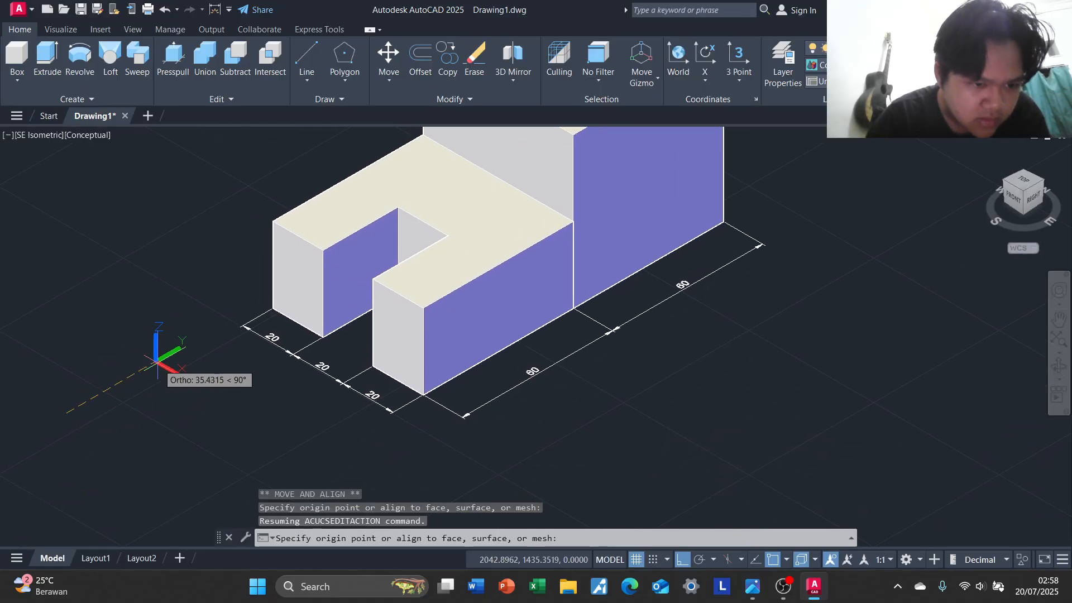
{"action": "middle_click_drag", "start_coordinate": [158, 363], "coordinate": [67, 490]}
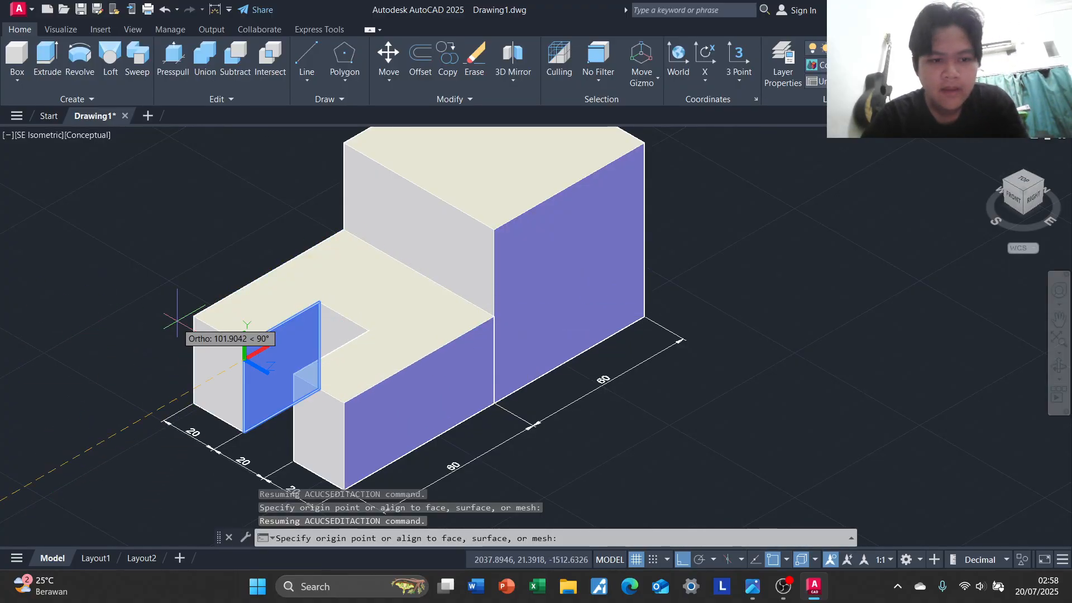
{"action": "key", "text": "Escape"}
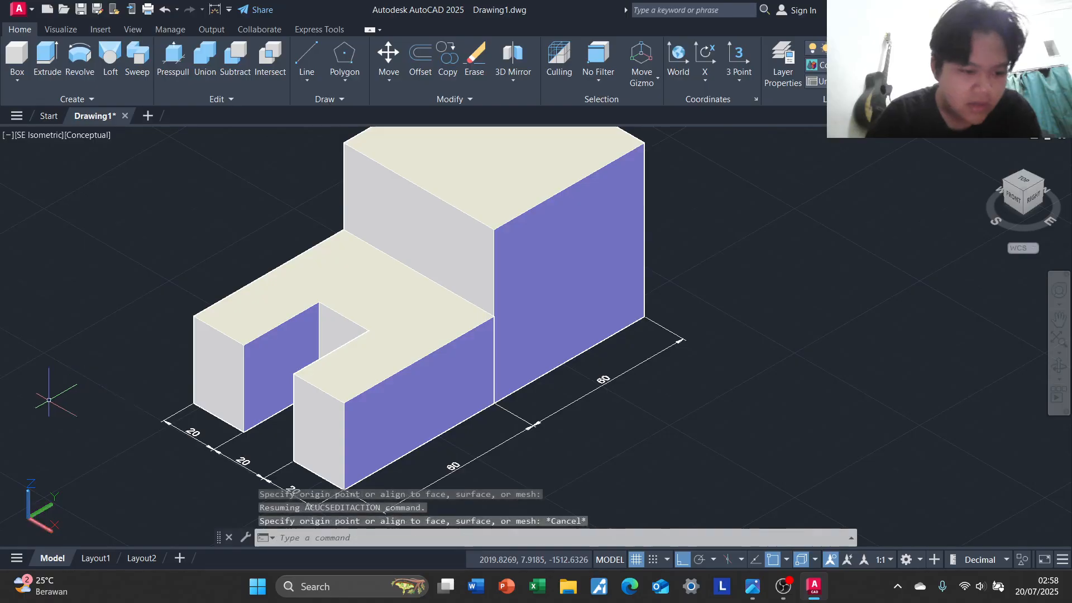
Move and align the UCS to the right side face of the rear block
{"action": "left_click", "coordinate": [27, 518]}
{"action": "left_click", "coordinate": [60, 492]}
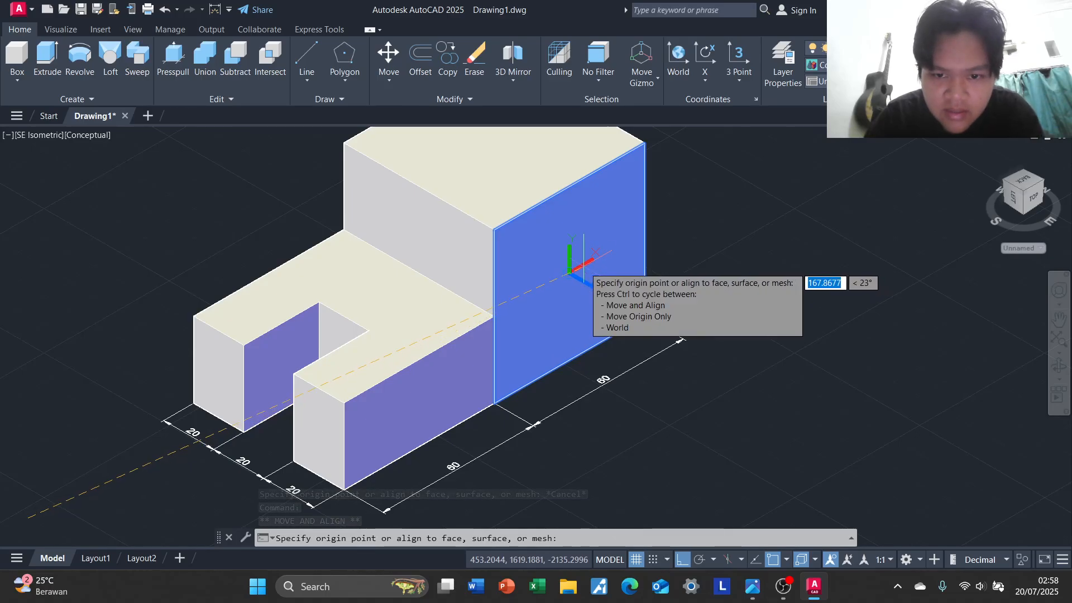
{"action": "middle_click_drag", "start_coordinate": [600, 243], "coordinate": [537, 276]}
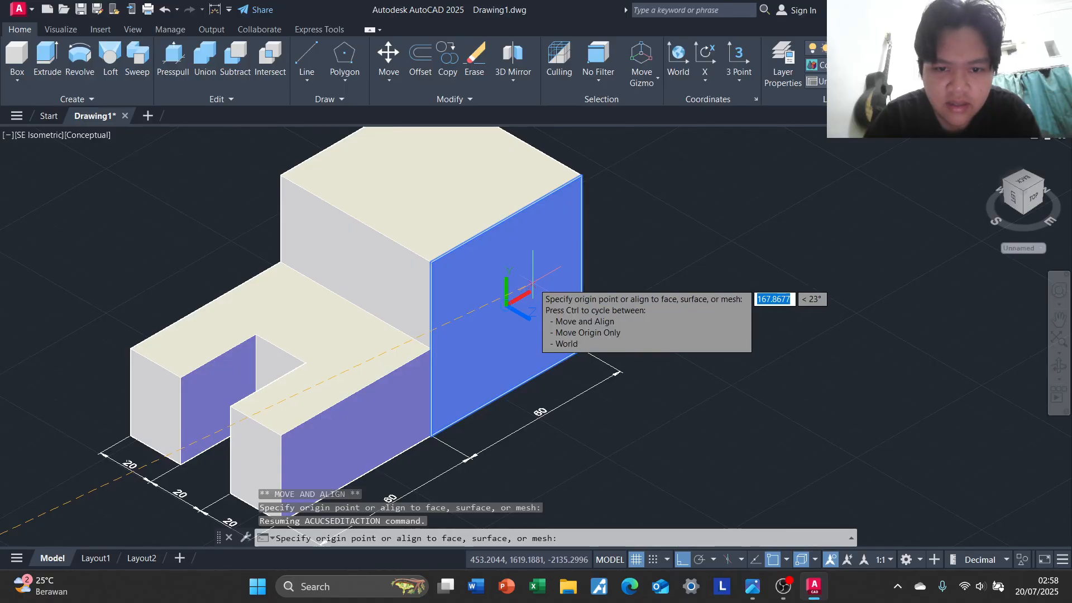
{"action": "left_click", "coordinate": [538, 264]}
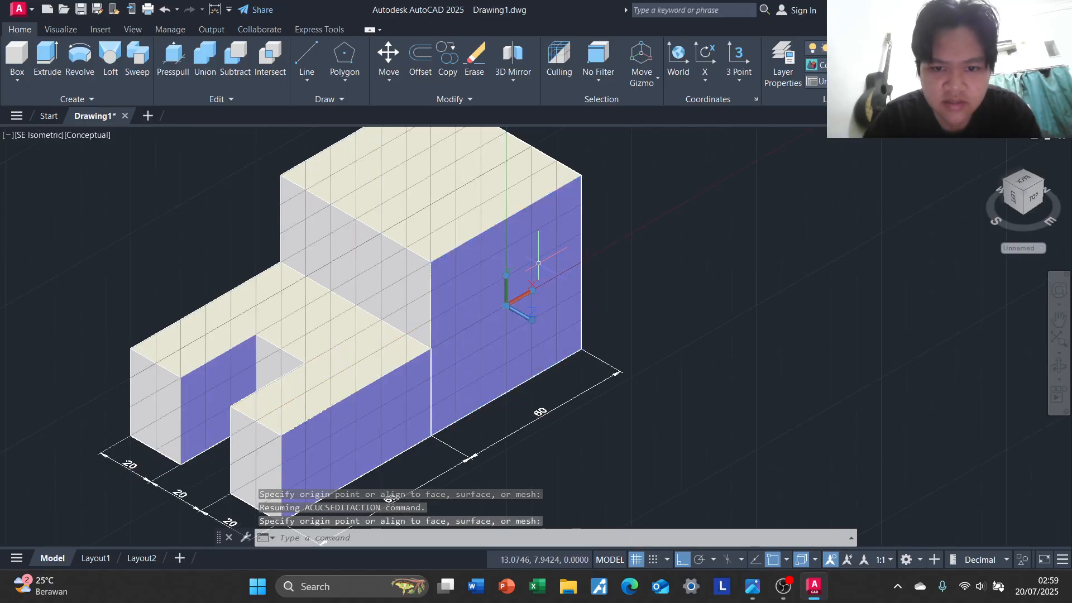
{"action": "middle_click_drag", "start_coordinate": [654, 273], "coordinate": [593, 290]}
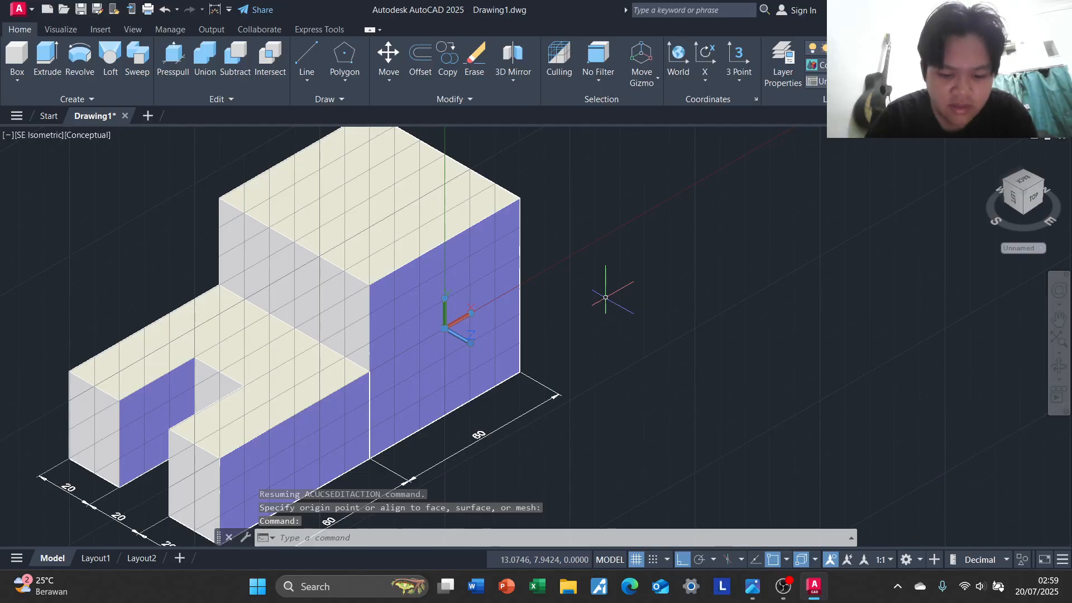
Add a linear dimension beside the rear block's far right vertical edge, from its top corner to the edge's midpoint
{"action": "type", "text": "DI"}
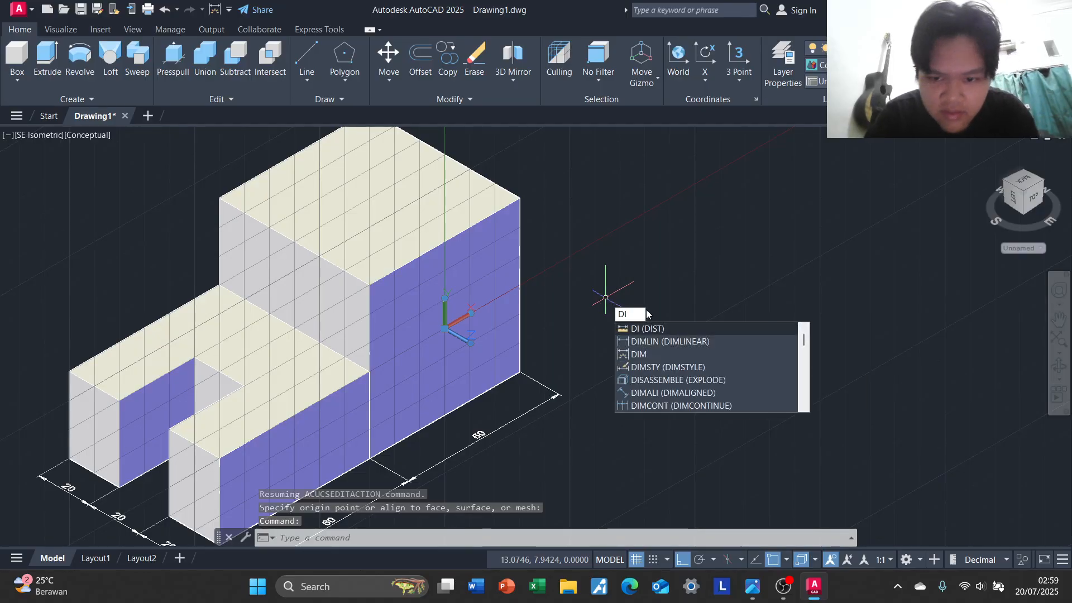
{"action": "left_click", "coordinate": [670, 341]}
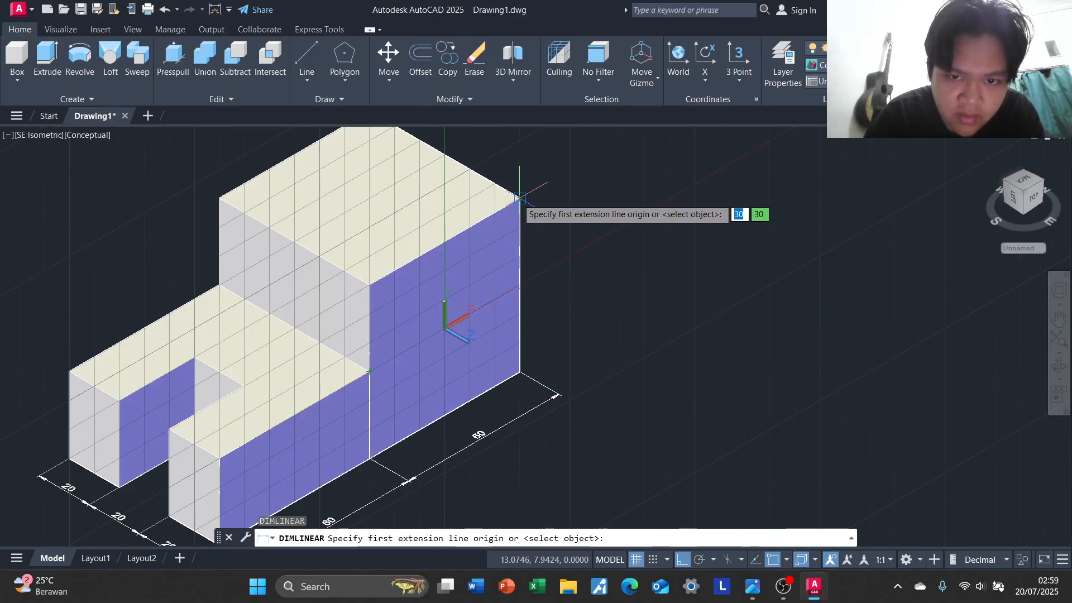
{"action": "left_click", "coordinate": [517, 199]}
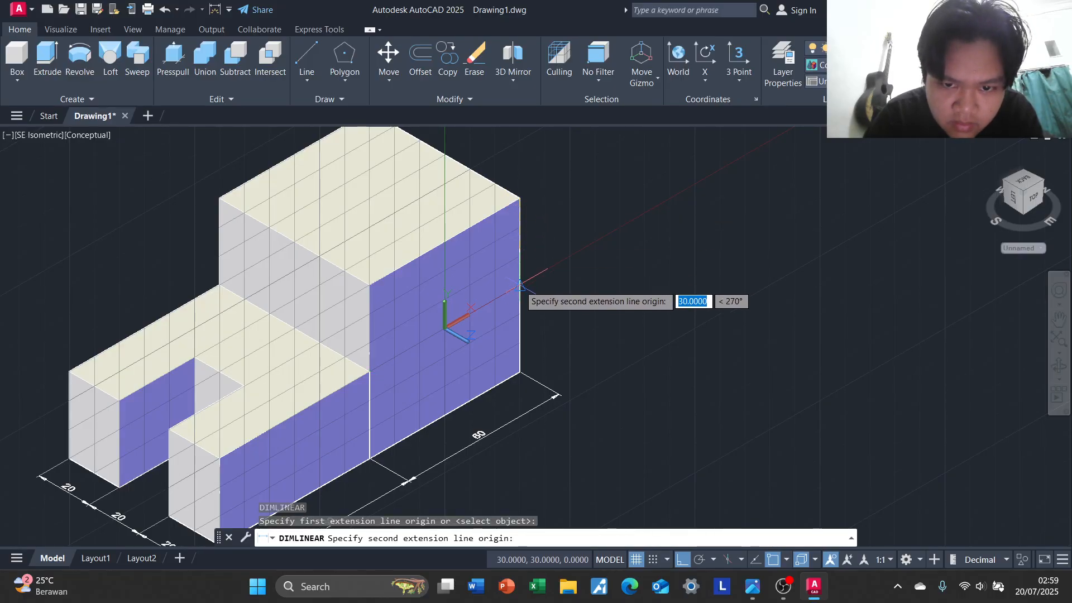
{"action": "left_click", "coordinate": [520, 286]}
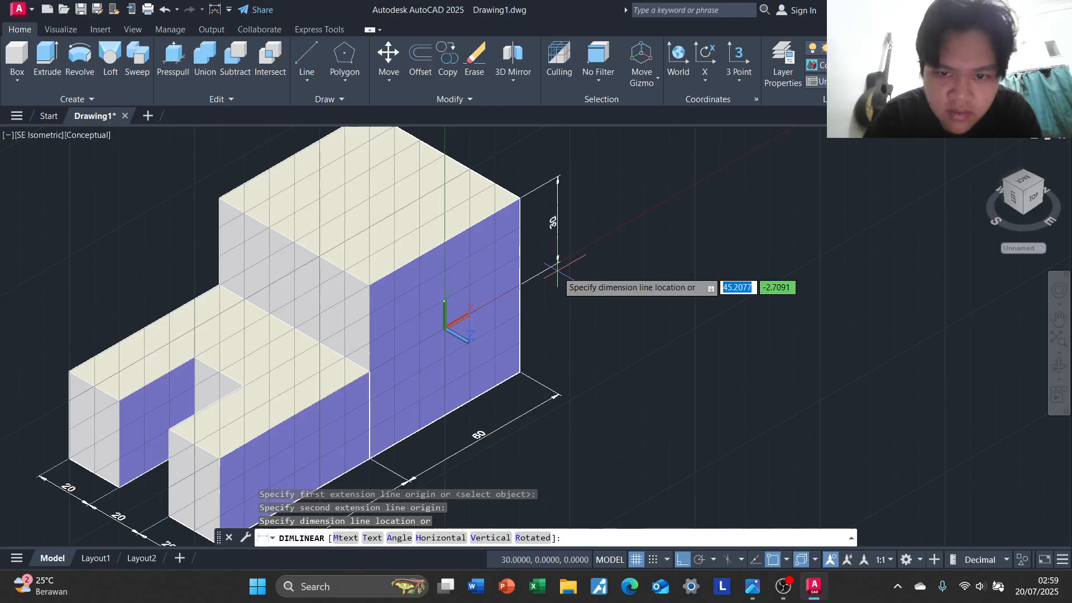
{"action": "left_click", "coordinate": [554, 270]}
Dimension the lower half of the same vertical edge, from its midpoint to the bottom corner, in line with the upper height dimension
{"action": "key", "text": "Return"}
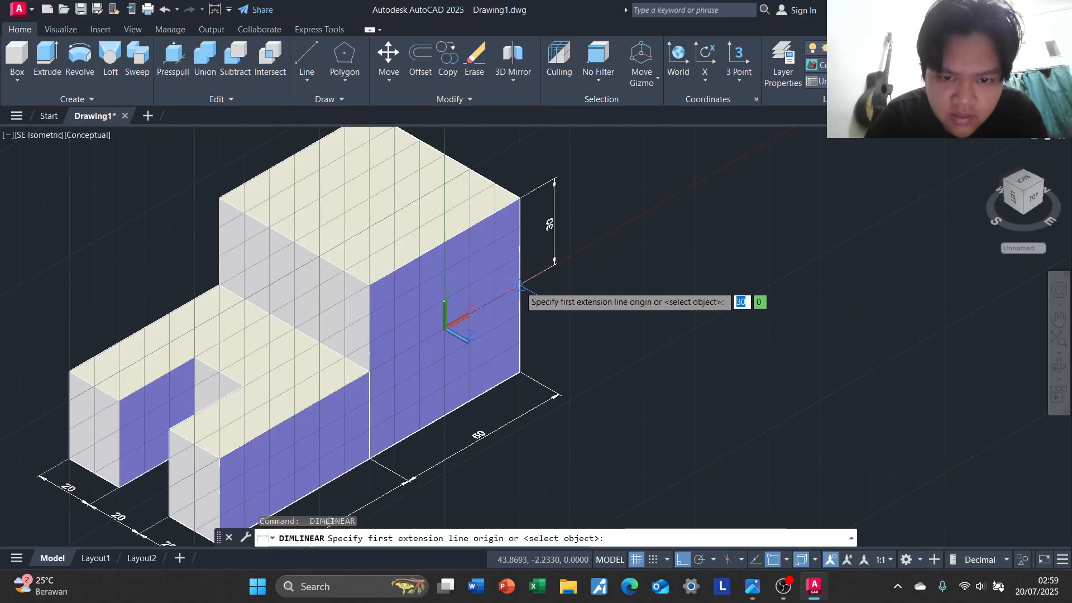
{"action": "left_click", "coordinate": [521, 286]}
{"action": "left_click", "coordinate": [520, 372]}
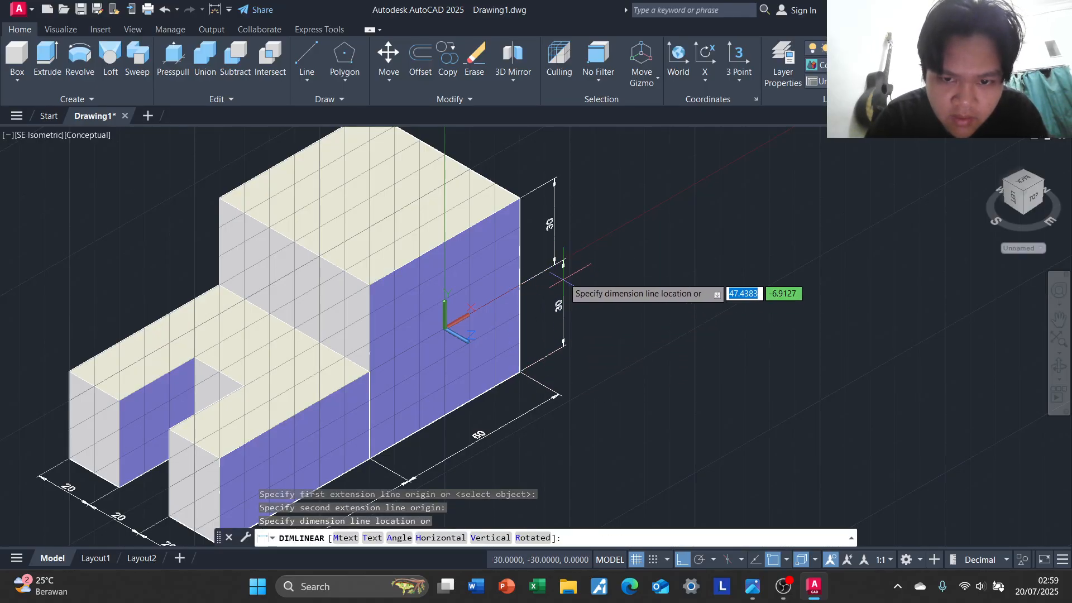
{"action": "left_click", "coordinate": [555, 264]}
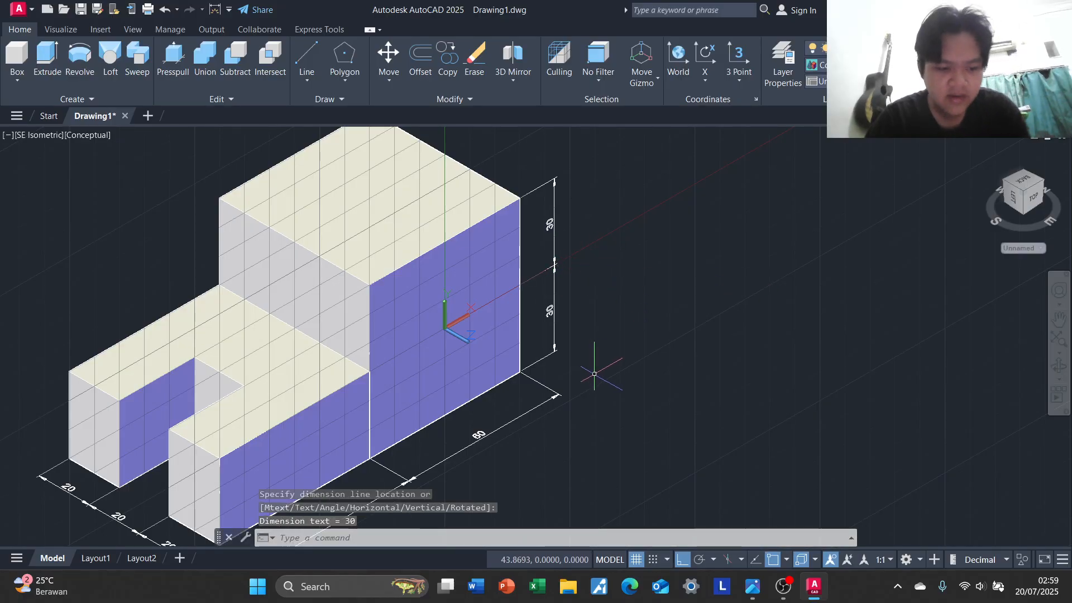
{"action": "key", "text": "Escape"}
Move the UCS off the block into the empty space beside it and point its Z axis straight up
{"action": "left_click", "coordinate": [444, 329]}
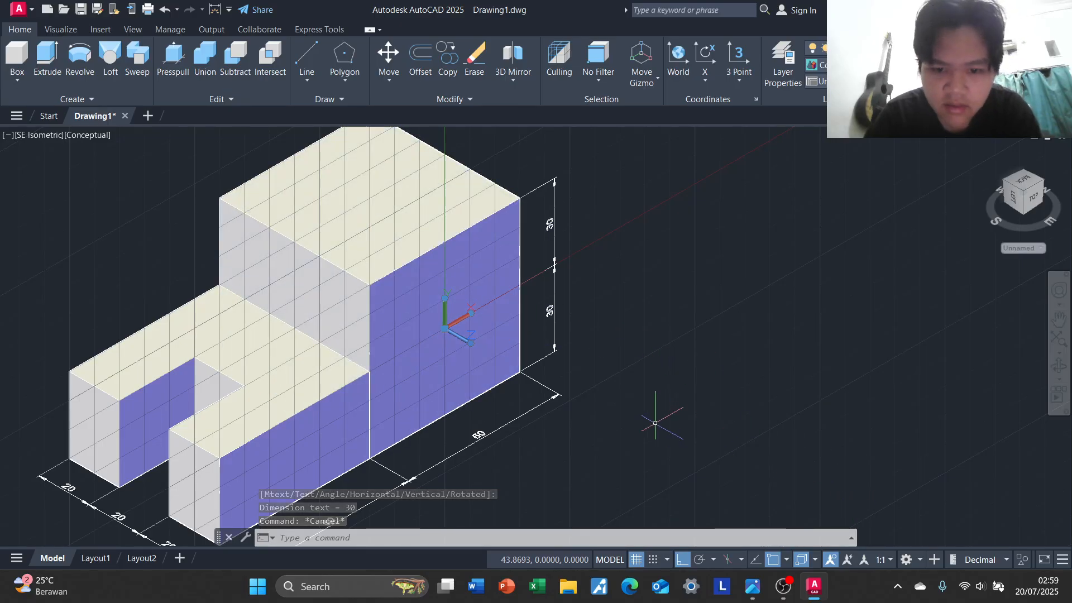
{"action": "left_click", "coordinate": [444, 328]}
{"action": "middle_click_drag", "start_coordinate": [447, 329], "coordinate": [365, 272]}
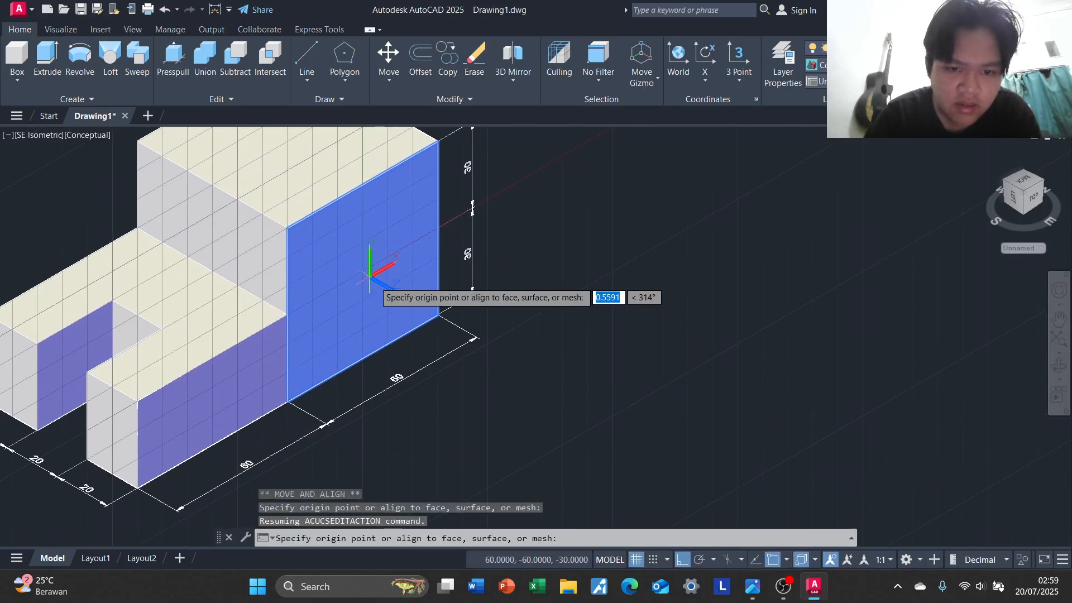
{"action": "left_click", "coordinate": [604, 411]}
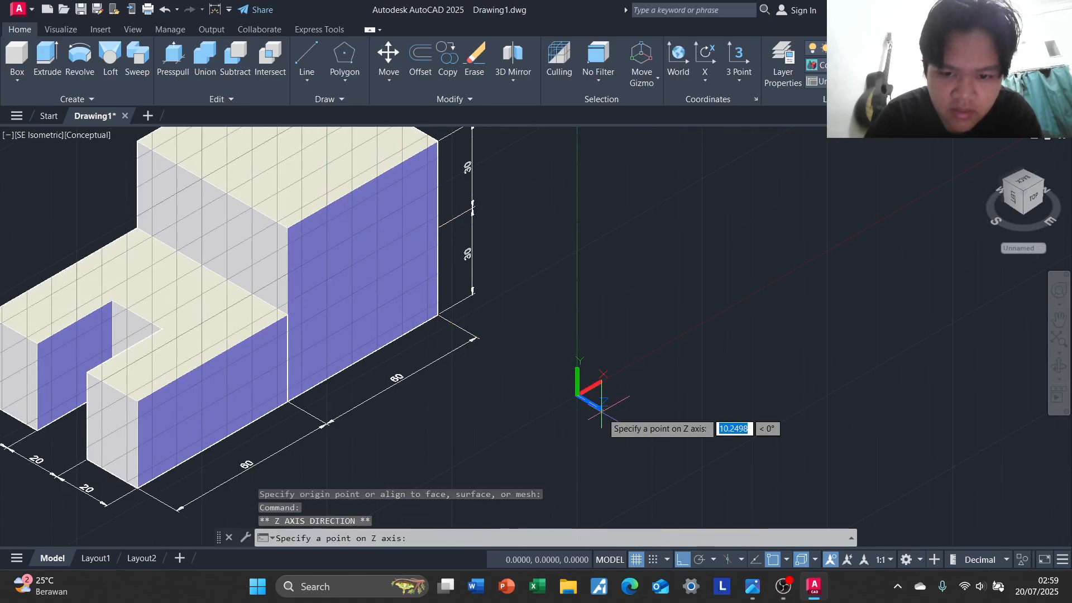
{"action": "left_click", "coordinate": [586, 286]}
{"action": "middle_click_drag", "start_coordinate": [586, 287], "coordinate": [644, 305]}
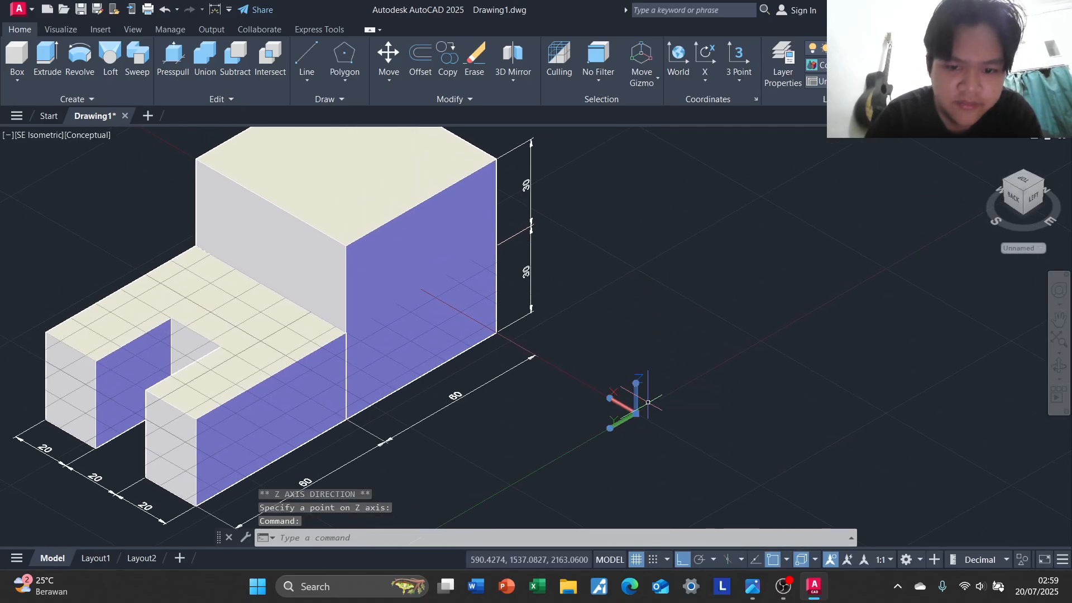
Relocate the UCS origin to the empty area in front of the U-shaped part
{"action": "left_click", "coordinate": [640, 414]}
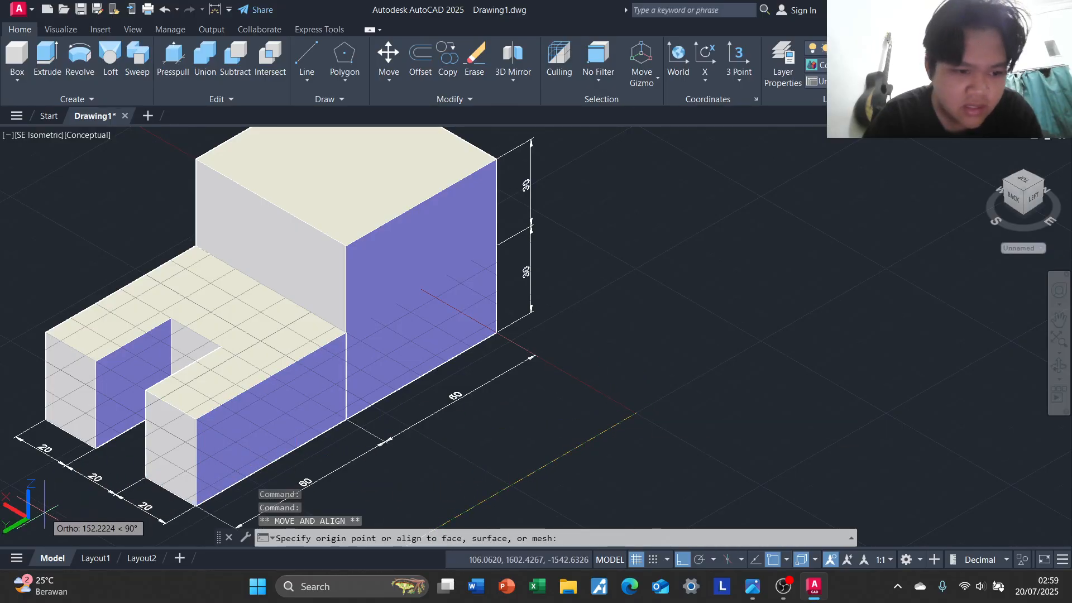
{"action": "scroll", "coordinate": [539, 411], "scroll_direction": "down", "scroll_amount": 4}
{"action": "middle_click_drag", "start_coordinate": [549, 402], "coordinate": [574, 369]}
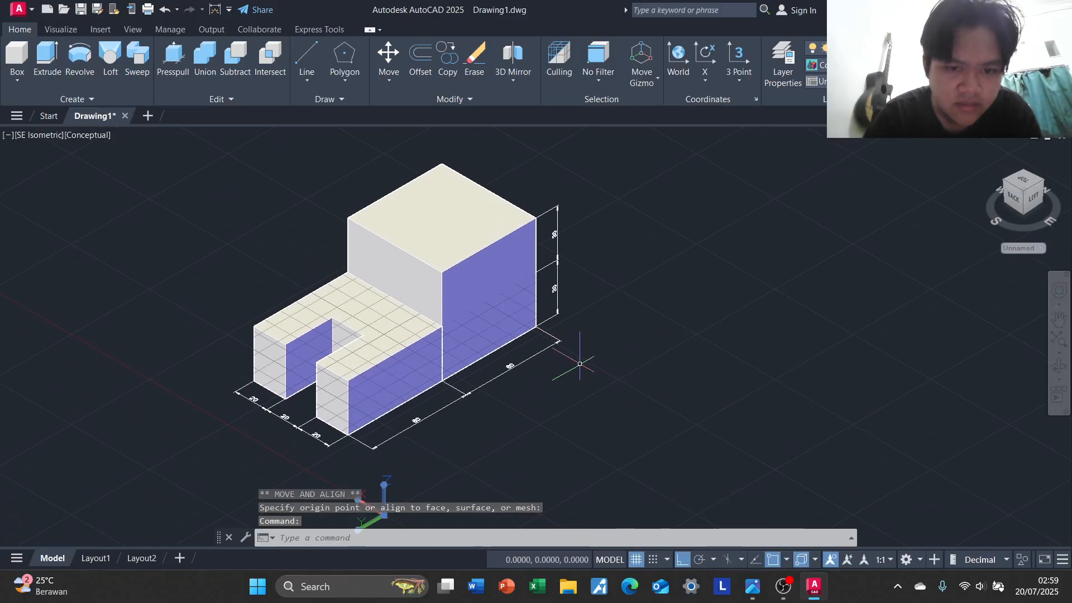
{"action": "scroll", "coordinate": [580, 365], "scroll_direction": "up", "scroll_amount": 3}
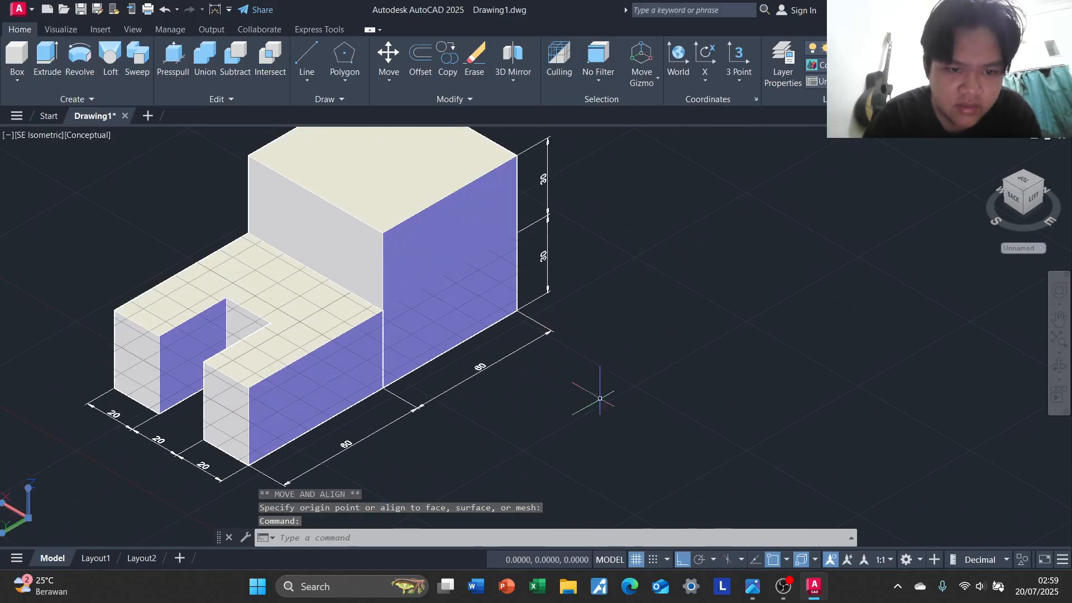
Switch to the 3D Modeling workspace and set the UCS icon to show at the origin
{"action": "left_click", "coordinate": [914, 564]}
{"action": "left_click", "coordinate": [955, 454]}
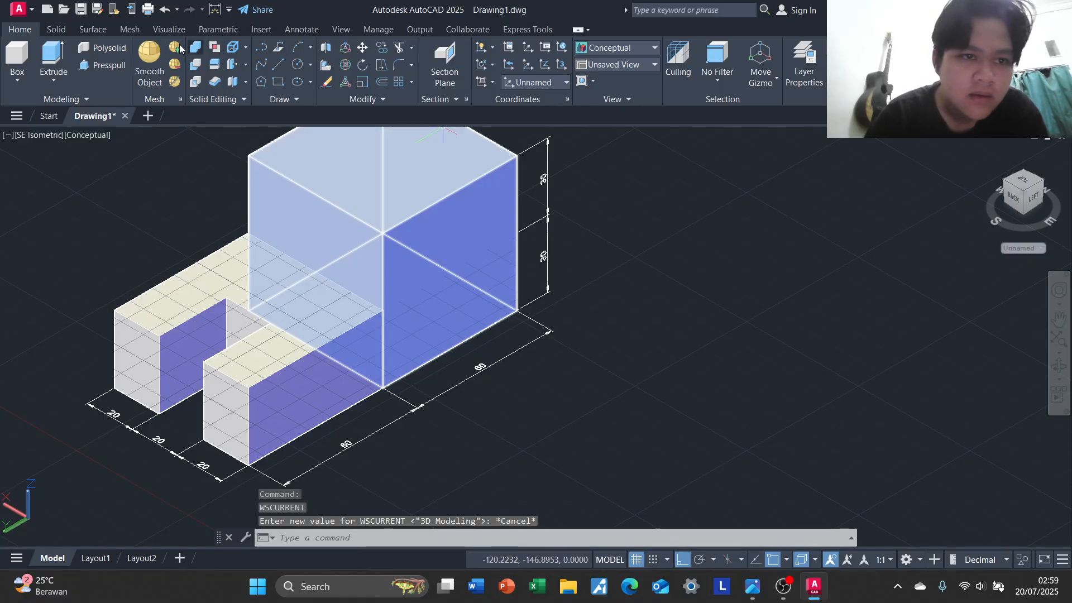
{"action": "left_click", "coordinate": [489, 52]}
{"action": "left_click", "coordinate": [529, 70]}
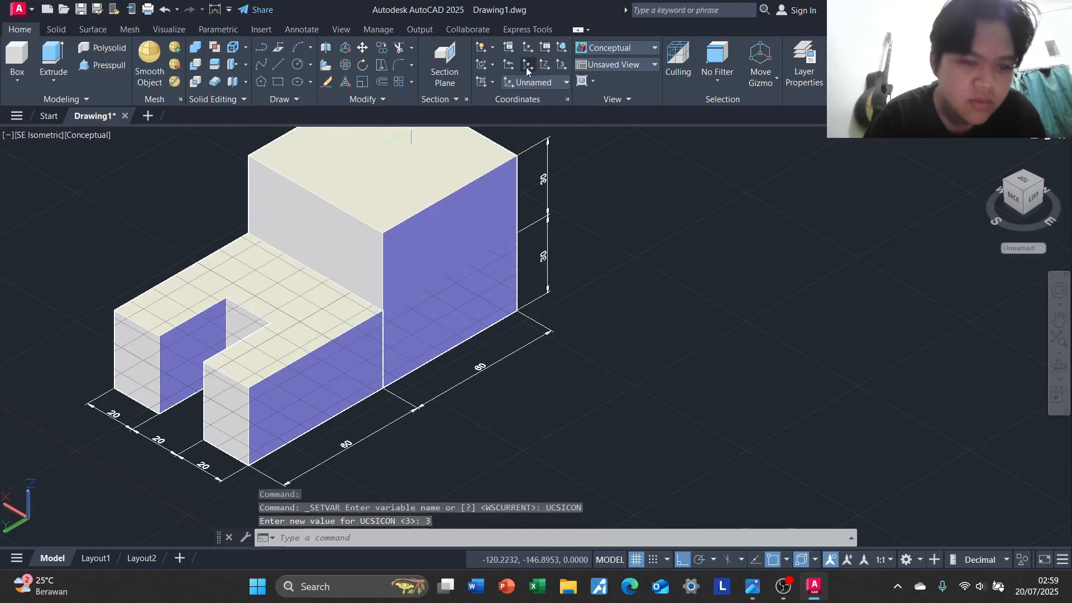
{"action": "left_click", "coordinate": [495, 50]}
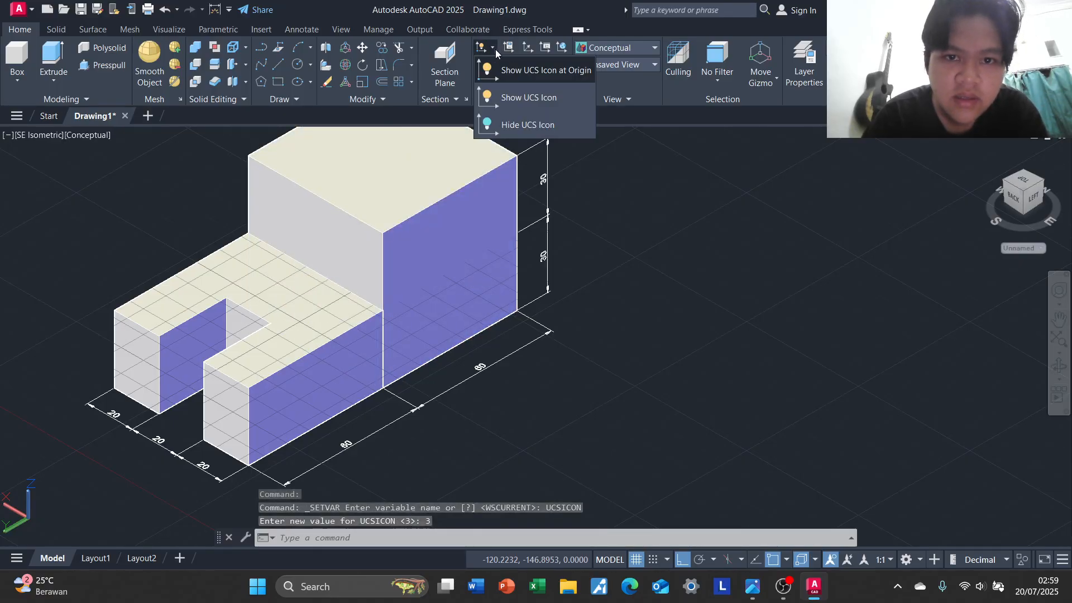
{"action": "left_click", "coordinate": [566, 73]}
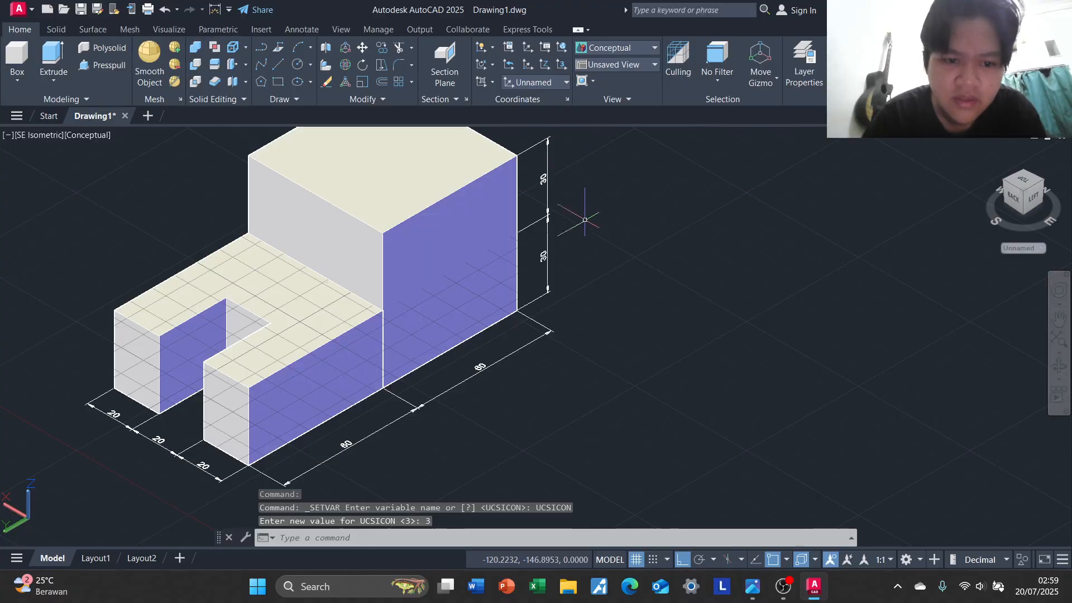
Move the UCS origin farther away from the block into the empty space in front of the U-shaped part
{"action": "middle_click_drag", "start_coordinate": [654, 279], "coordinate": [755, 195]}
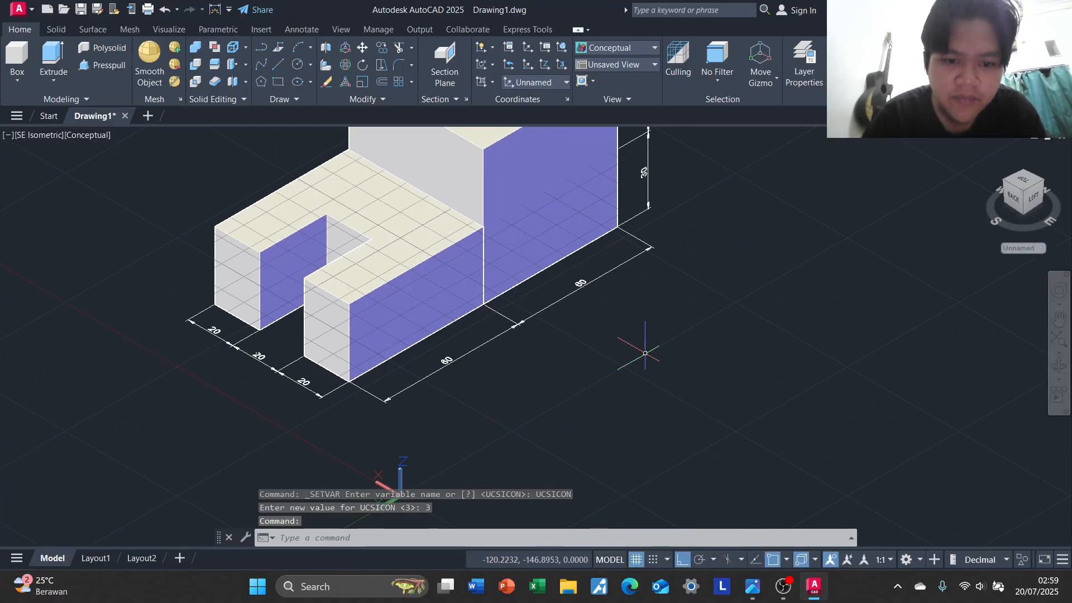
{"action": "middle_click_drag", "start_coordinate": [645, 353], "coordinate": [638, 285]}
{"action": "left_click", "coordinate": [393, 425]}
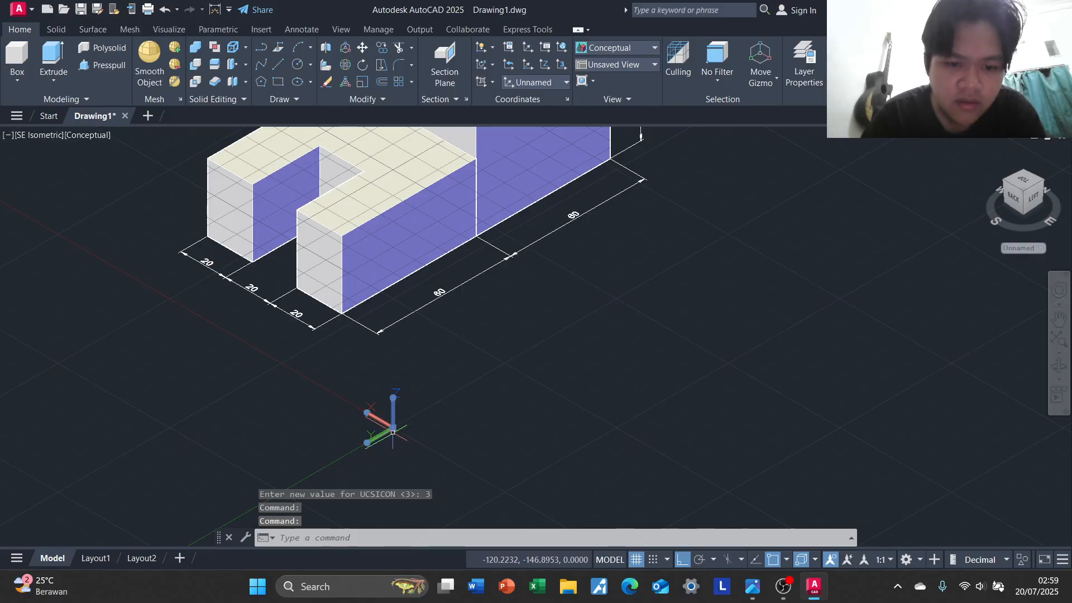
{"action": "left_click", "coordinate": [393, 425]}
{"action": "middle_click_drag", "start_coordinate": [480, 400], "coordinate": [350, 433]}
{"action": "scroll", "coordinate": [351, 432], "scroll_direction": "down", "scroll_amount": 1}
{"action": "middle_click_drag", "start_coordinate": [523, 306], "coordinate": [718, 408]}
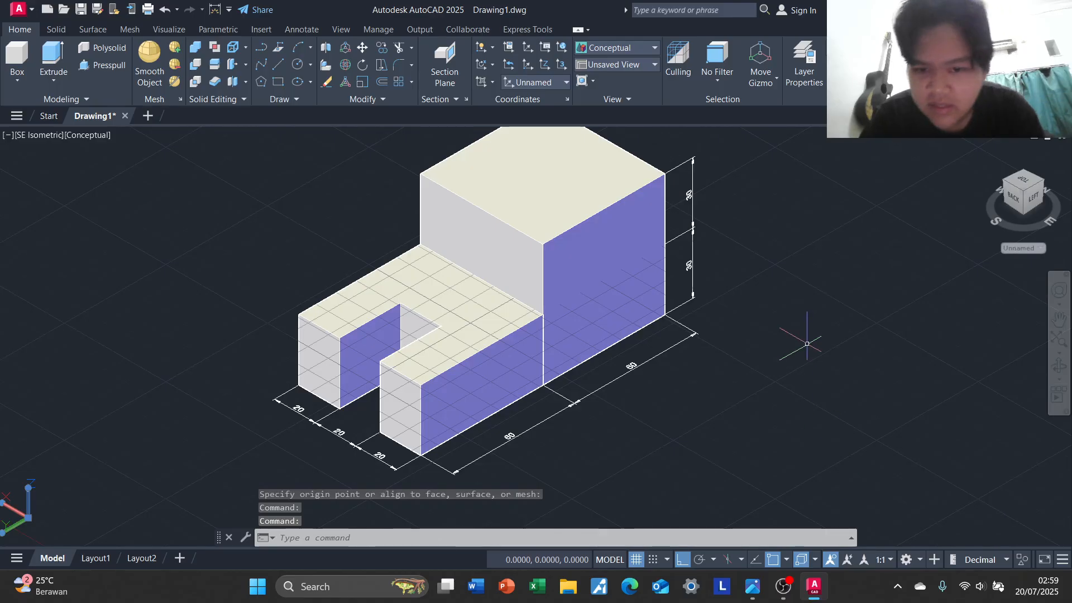
{"action": "scroll", "coordinate": [811, 335], "scroll_direction": "up", "scroll_amount": 3}
{"action": "scroll", "coordinate": [813, 333], "scroll_direction": "down", "scroll_amount": 4}
{"action": "middle_click_drag", "start_coordinate": [805, 325], "coordinate": [788, 328]}
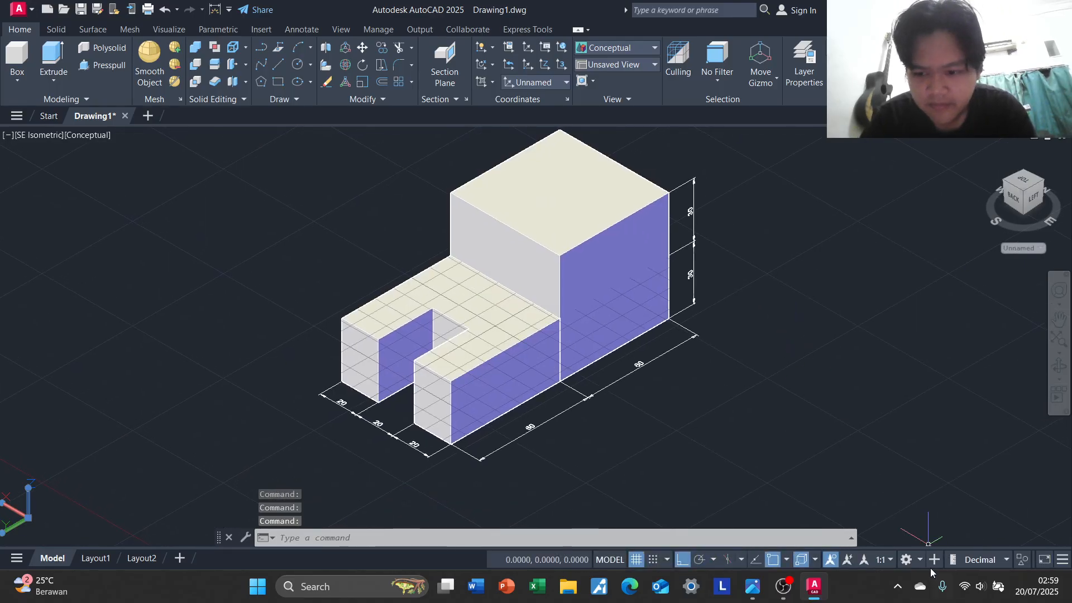
Switch the workspace to 3D Basics
{"action": "left_click", "coordinate": [920, 559]}
{"action": "left_click", "coordinate": [961, 433]}
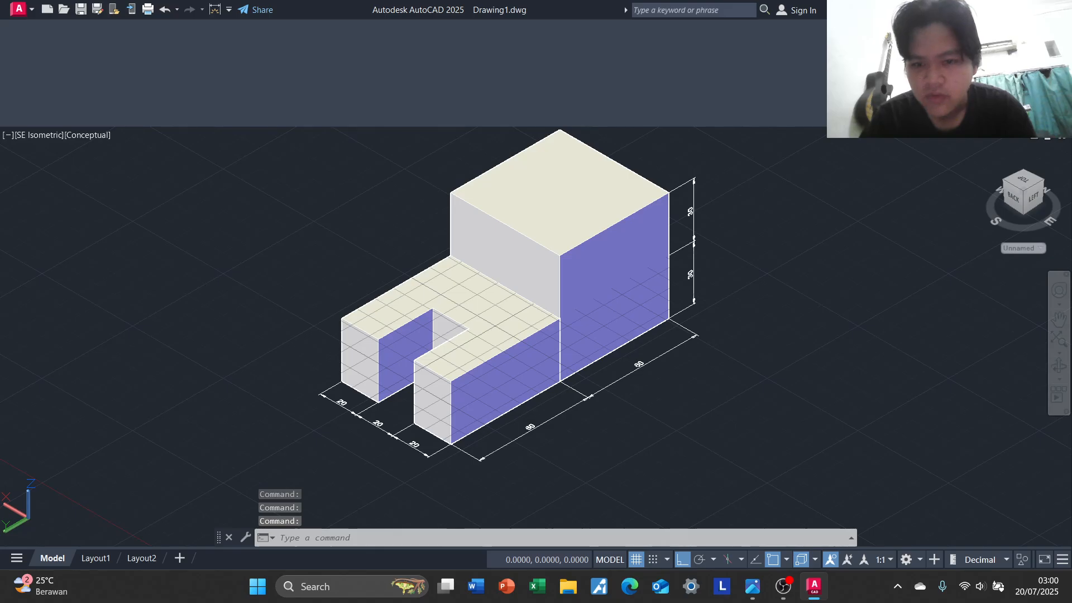
{"action": "middle_click_drag", "start_coordinate": [731, 328], "coordinate": [629, 319]}
{"action": "scroll", "coordinate": [629, 319], "scroll_direction": "down", "scroll_amount": 1}
{"action": "middle_click_drag", "start_coordinate": [737, 342], "coordinate": [747, 354]}
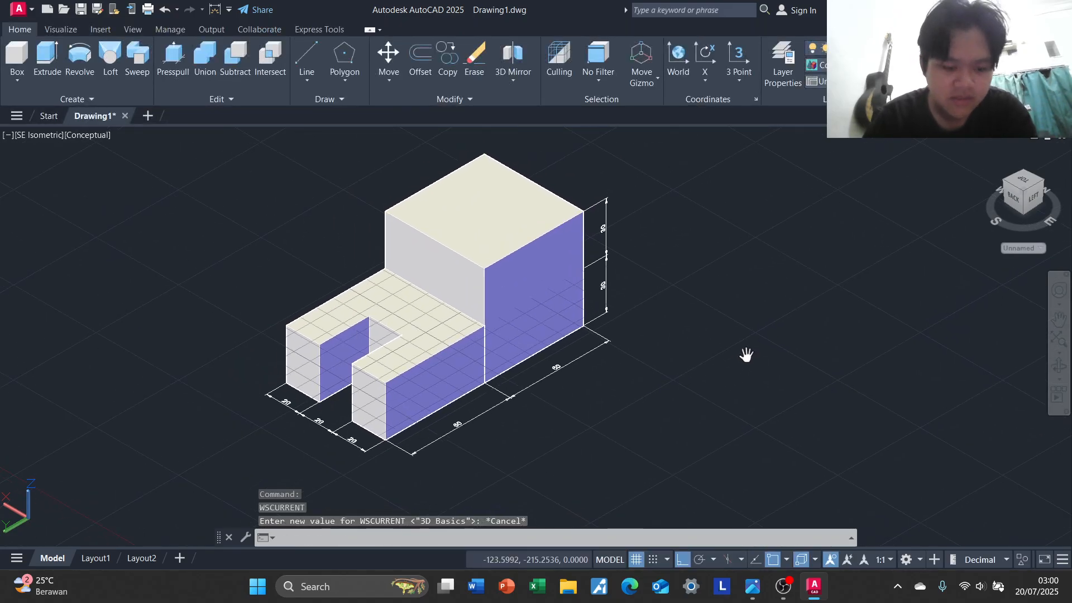
Compare the dimensioned block with the Isometric projection Exercise 1 reference picture
{"action": "key", "text": "alt+Tab"}
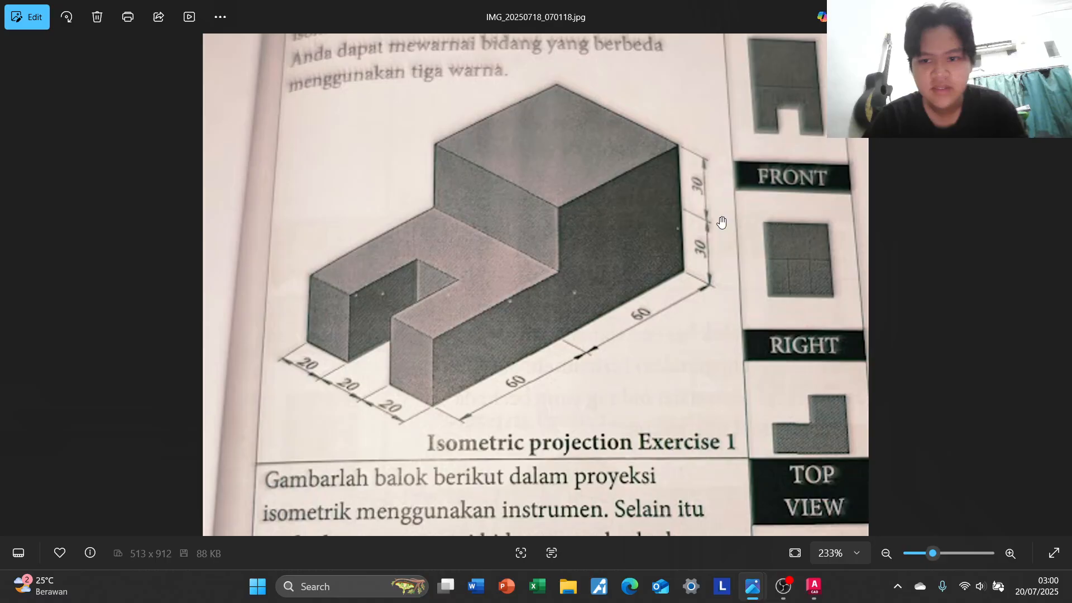
{"action": "key", "text": "alt+Tab"}
{"action": "middle_click_drag", "start_coordinate": [682, 352], "coordinate": [640, 296]}
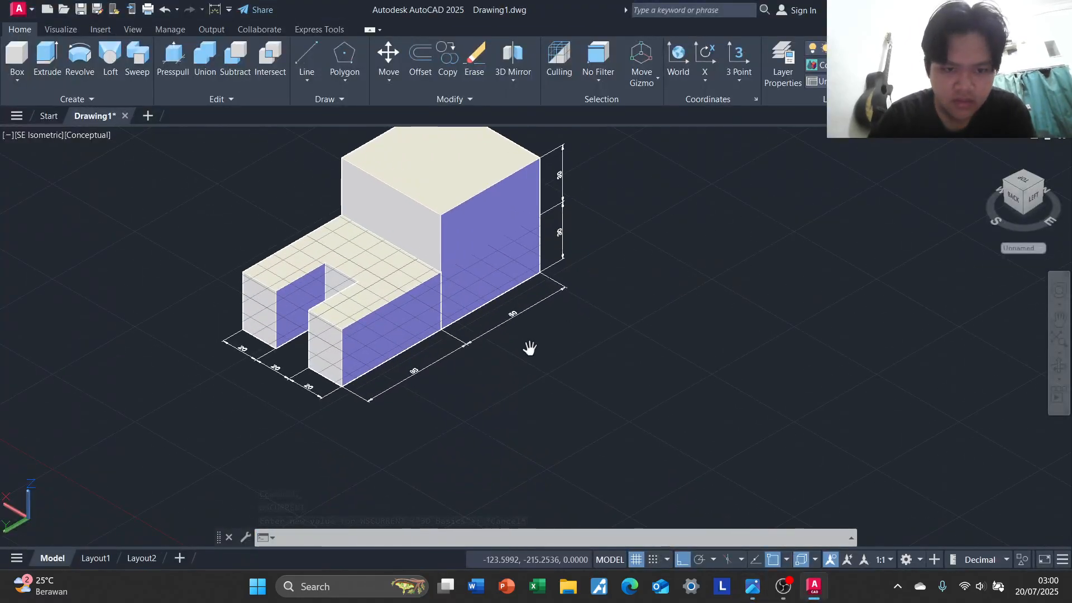
{"action": "middle_click_drag", "start_coordinate": [611, 343], "coordinate": [497, 355]}
{"action": "middle_click_drag", "start_coordinate": [562, 372], "coordinate": [433, 340]}
{"action": "middle_click_drag", "start_coordinate": [783, 329], "coordinate": [970, 316]}
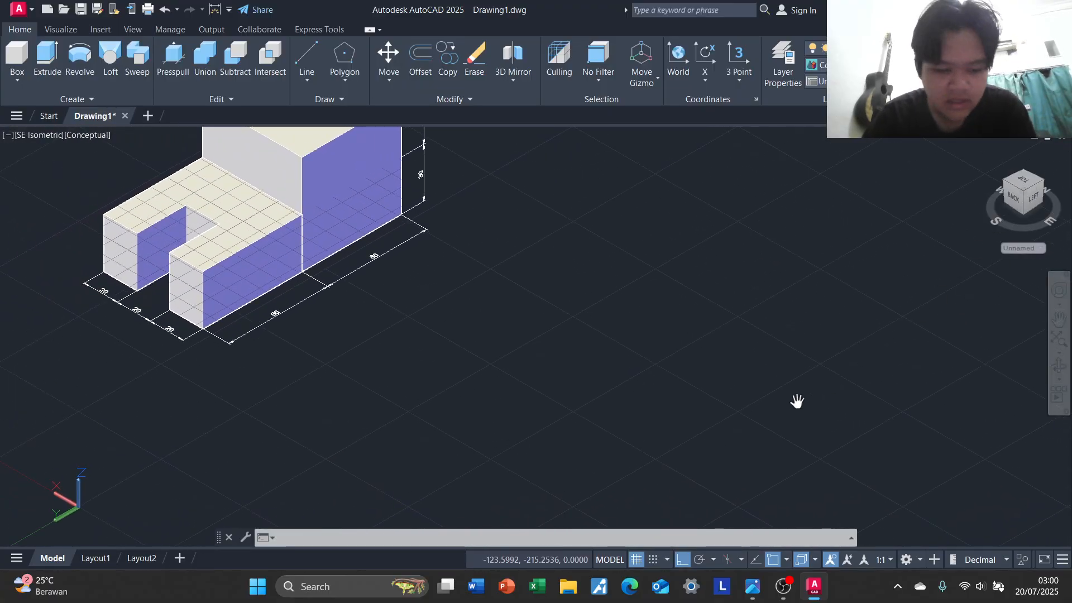
Open the reference picture IMG_20250718_070021.jpg and examine the shape and dimensions of Isometric Projection exercise 2
{"action": "key", "text": "alt+Tab"}
{"action": "key", "text": "alt+Tab"}
{"action": "key", "text": "alt+Tab"}
{"action": "key", "text": "alt+Tab"}
{"action": "key", "text": "alt+Tab"}
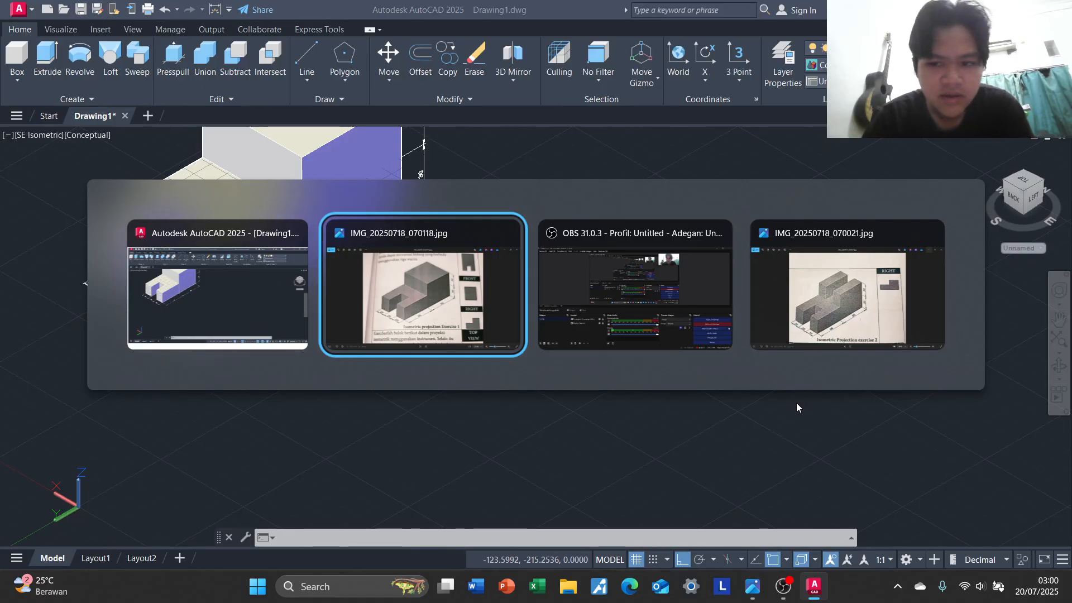
{"action": "key", "text": "alt+Tab"}
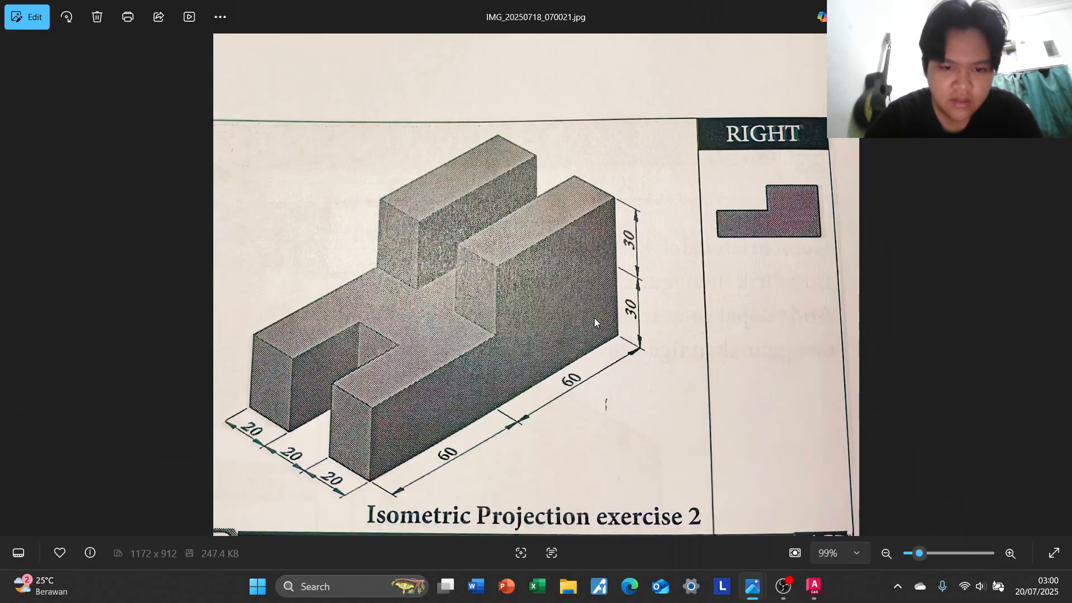
{"action": "key", "text": "alt+Tab"}
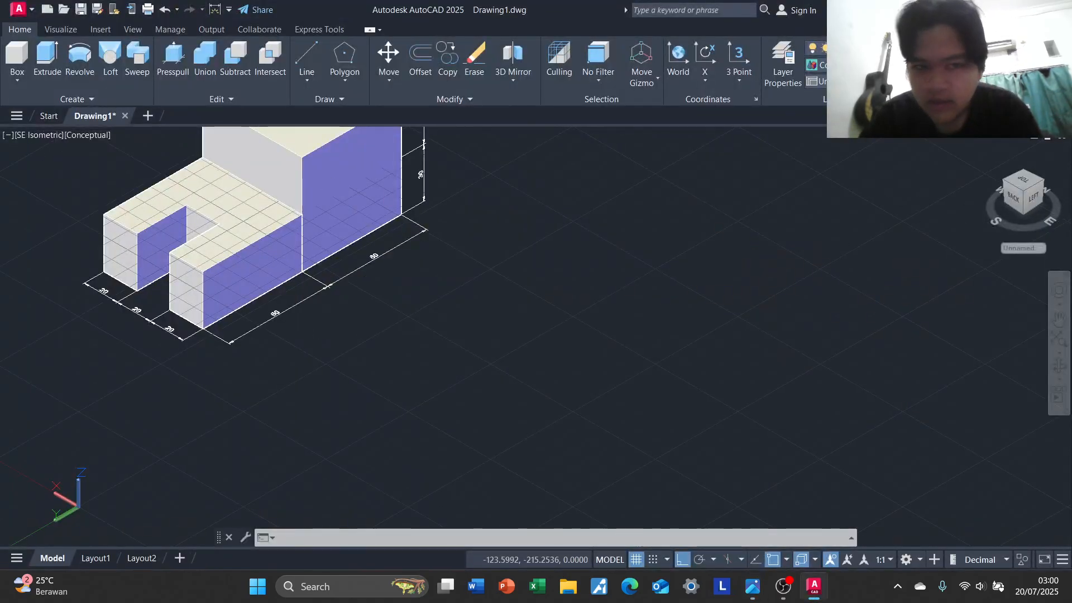
Change the view from SE Isometric to Top
{"action": "middle_click_drag", "start_coordinate": [256, 227], "coordinate": [241, 227]}
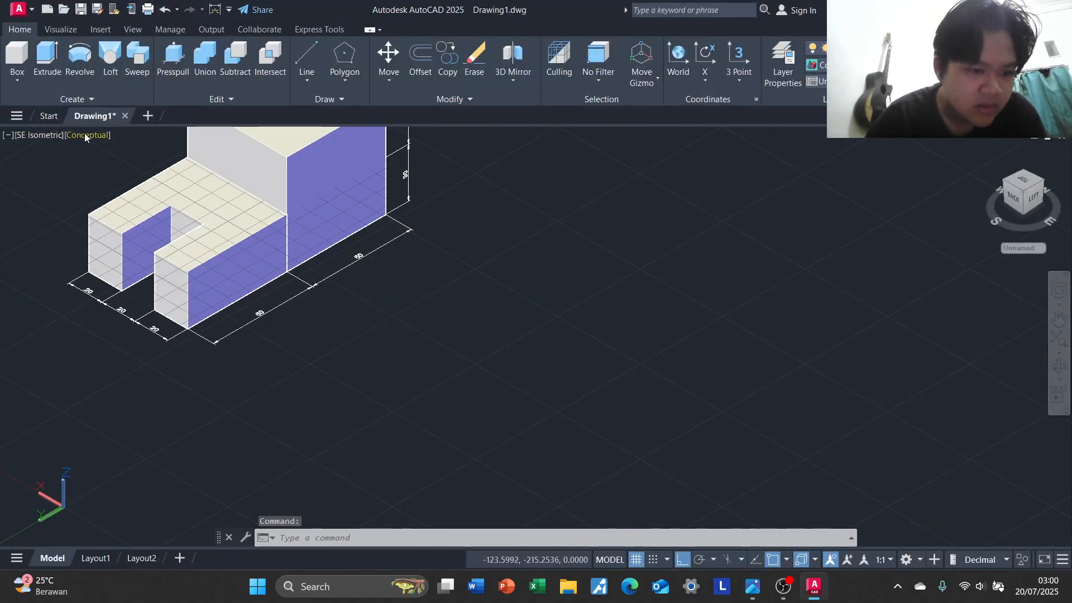
{"action": "left_click", "coordinate": [85, 135]}
{"action": "left_click", "coordinate": [21, 140]}
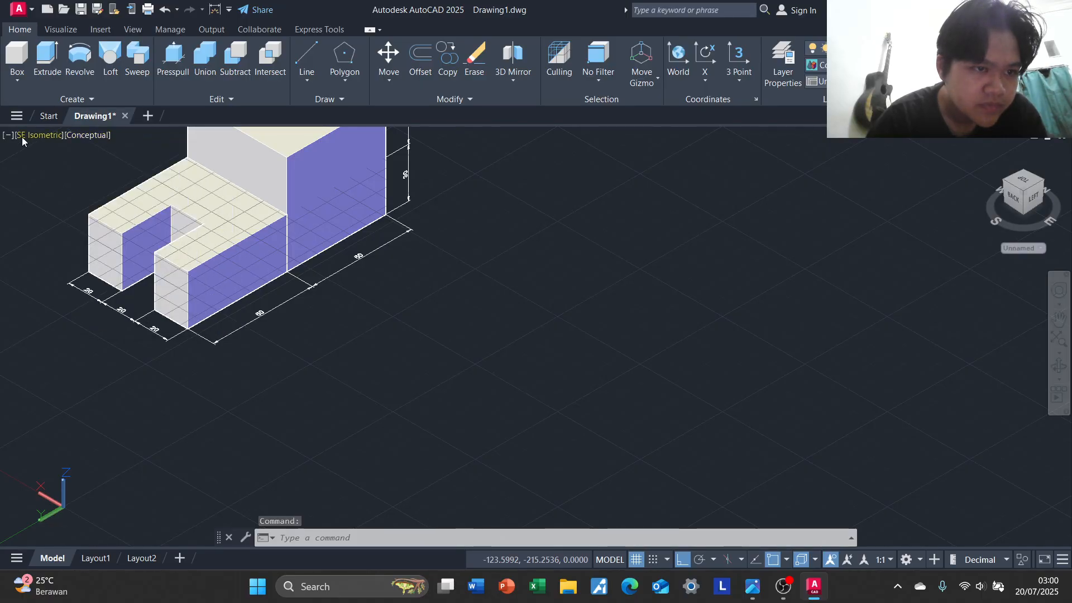
{"action": "left_click", "coordinate": [36, 138]}
{"action": "left_click", "coordinate": [90, 168]}
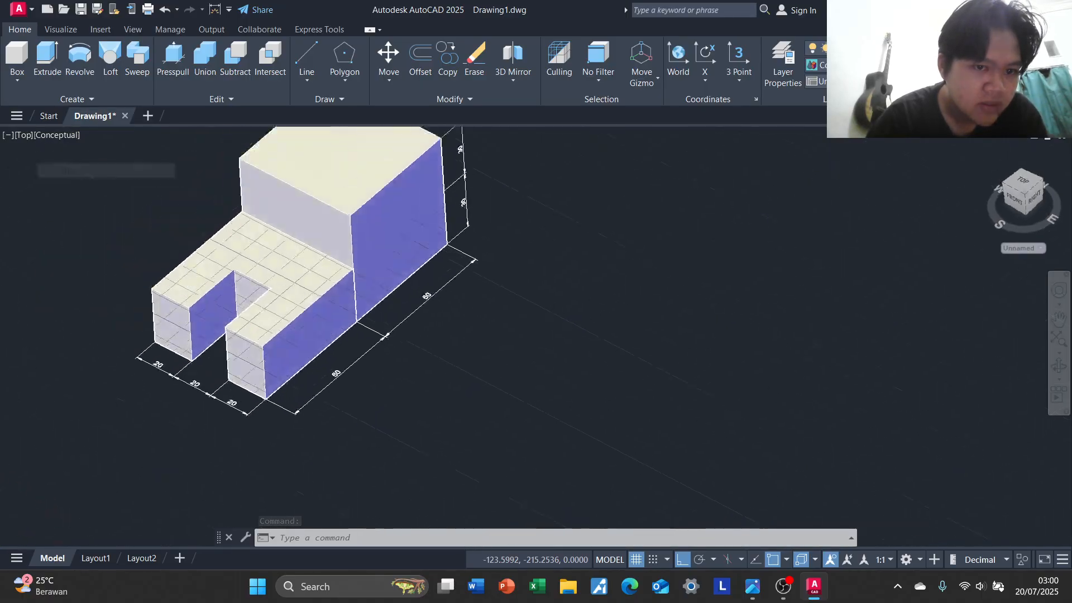
Start the exercise 2 base outline in an empty area with a horizontal line 20 units long toward the right
{"action": "middle_click_drag", "start_coordinate": [731, 322], "coordinate": [387, 263]}
{"action": "middle_click_drag", "start_coordinate": [698, 272], "coordinate": [363, 283]}
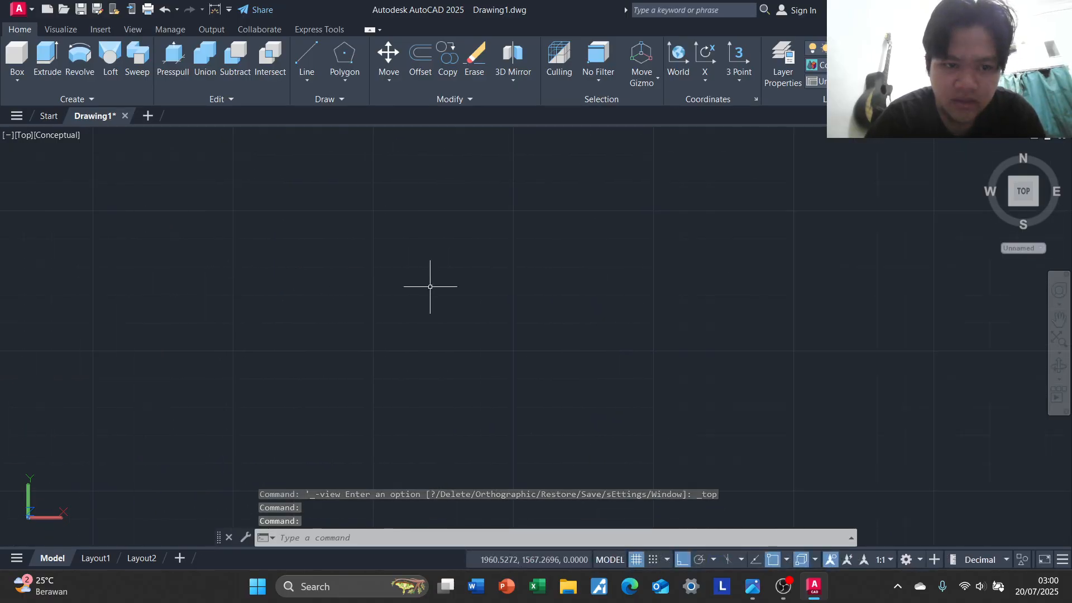
{"action": "middle_click_drag", "start_coordinate": [636, 297], "coordinate": [345, 315]}
{"action": "middle_click_drag", "start_coordinate": [586, 304], "coordinate": [432, 318]}
{"action": "scroll", "coordinate": [397, 313], "scroll_direction": "down", "scroll_amount": 1}
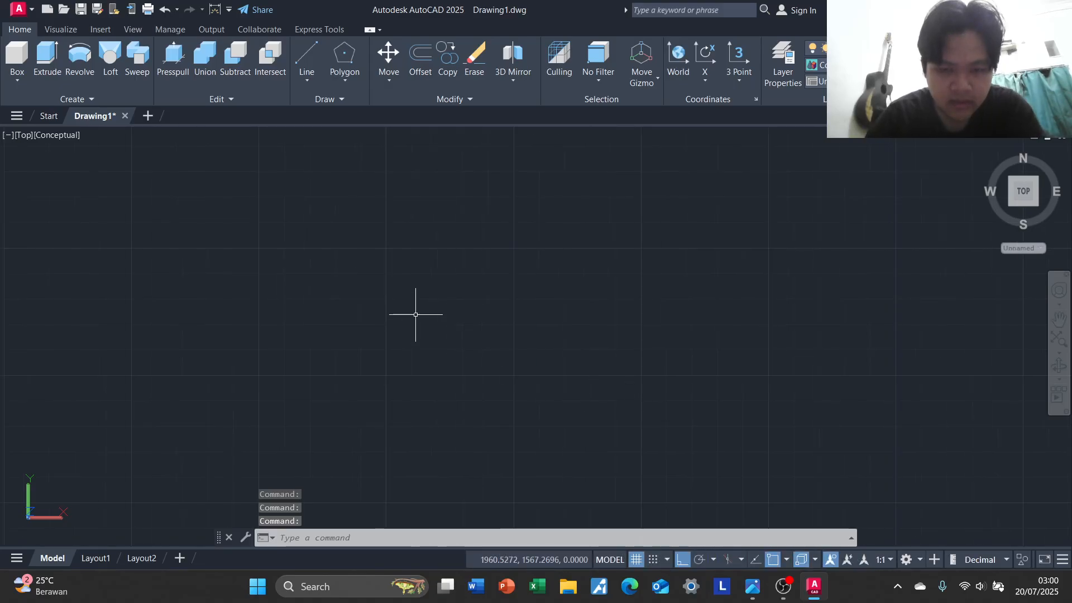
{"action": "type", "text": "l"}
{"action": "key", "text": "Return"}
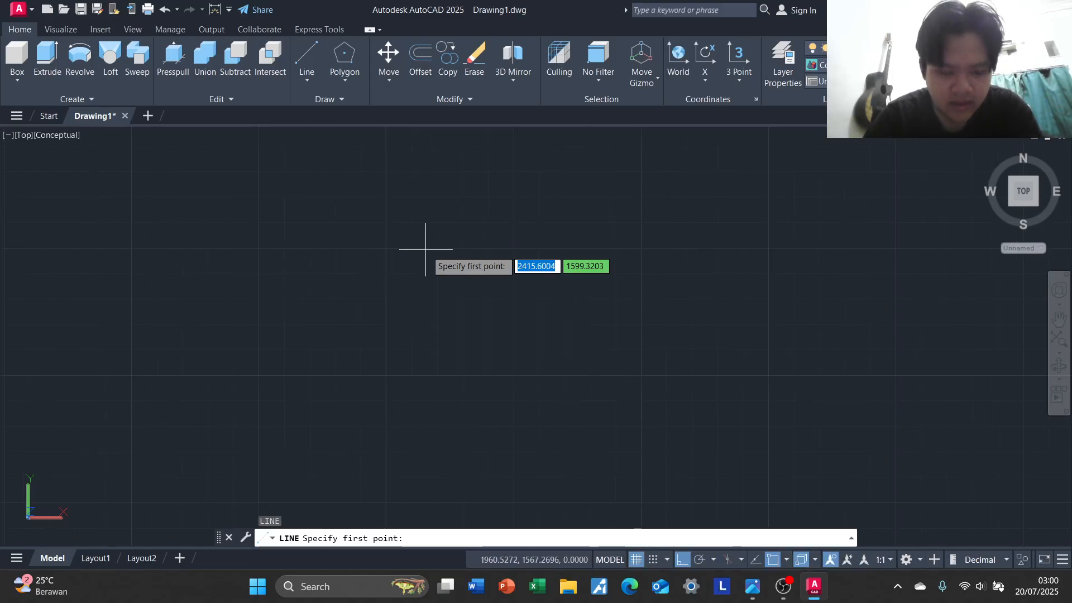
{"action": "key", "text": "alt+Tab"}
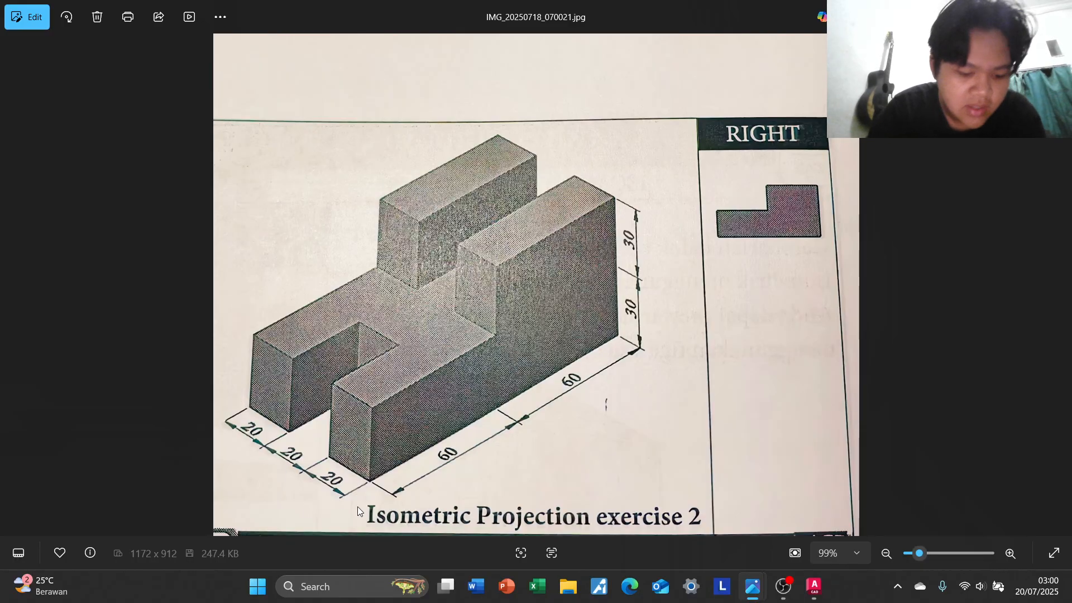
{"action": "key", "text": "alt+Tab"}
{"action": "left_click", "coordinate": [310, 302]}
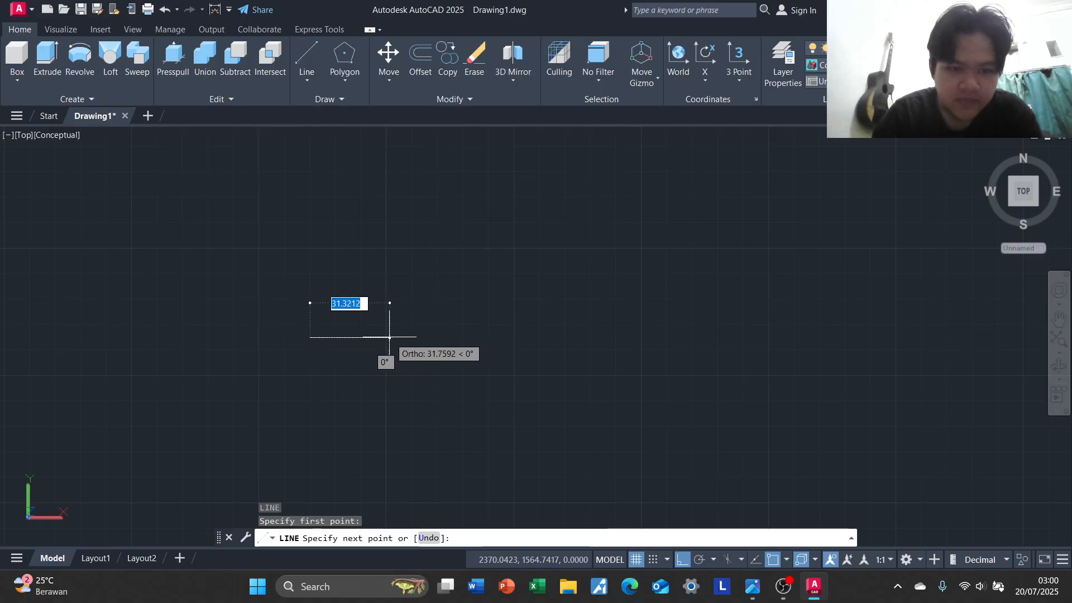
{"action": "type", "text": "2"}
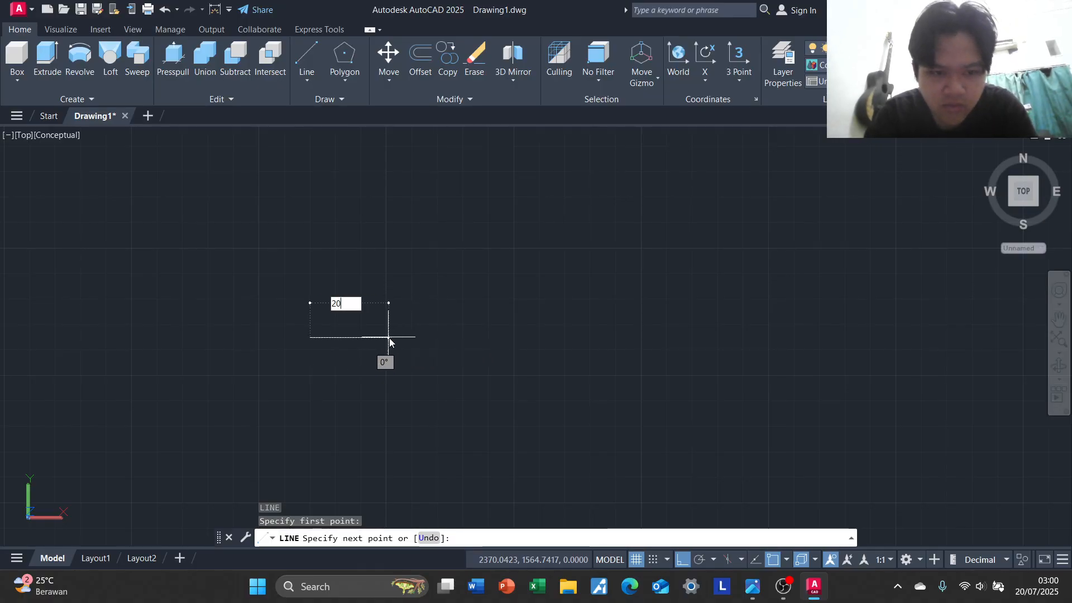
{"action": "type", "text": "0"}
{"action": "key", "text": "Return"}
Continue the outline with the notch: 30 units up, 20 units to the right and 30 units down
{"action": "key", "text": "alt+Tab"}
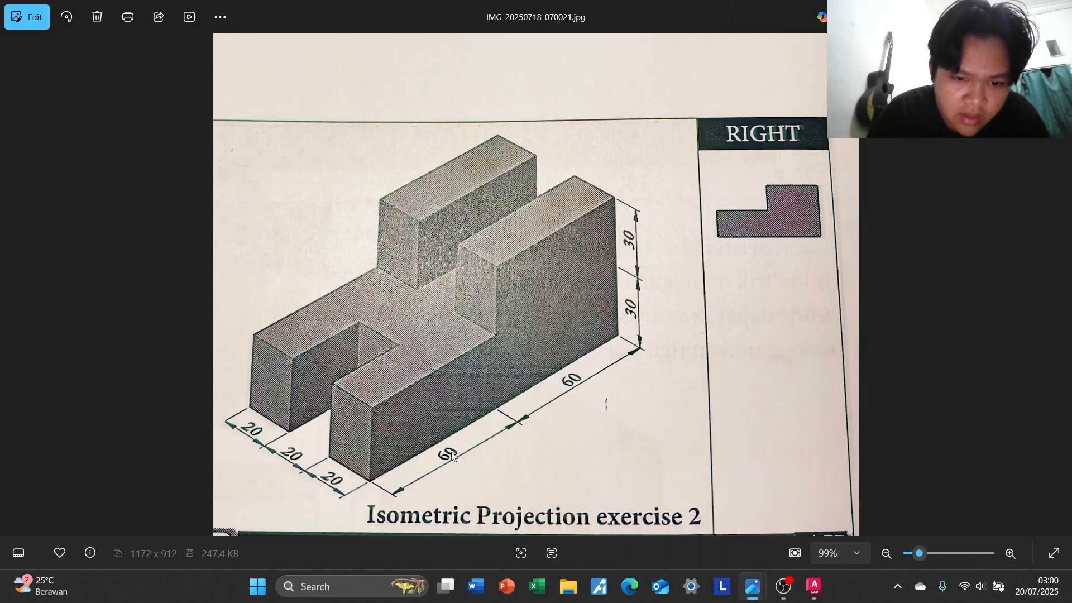
{"action": "key", "text": "alt+Tab"}
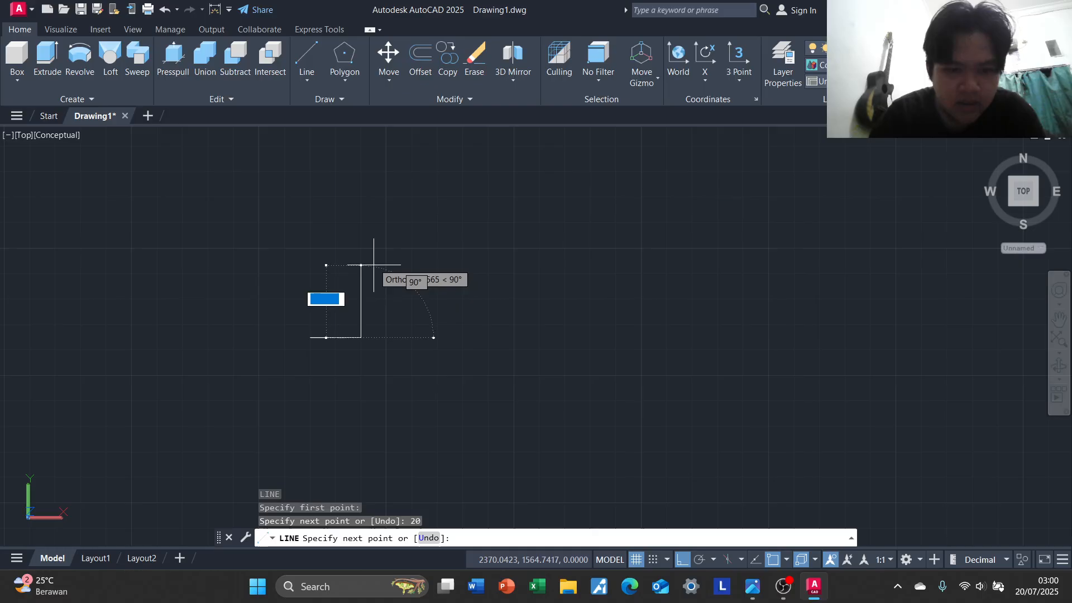
{"action": "type", "text": "30"}
{"action": "key", "text": "Return"}
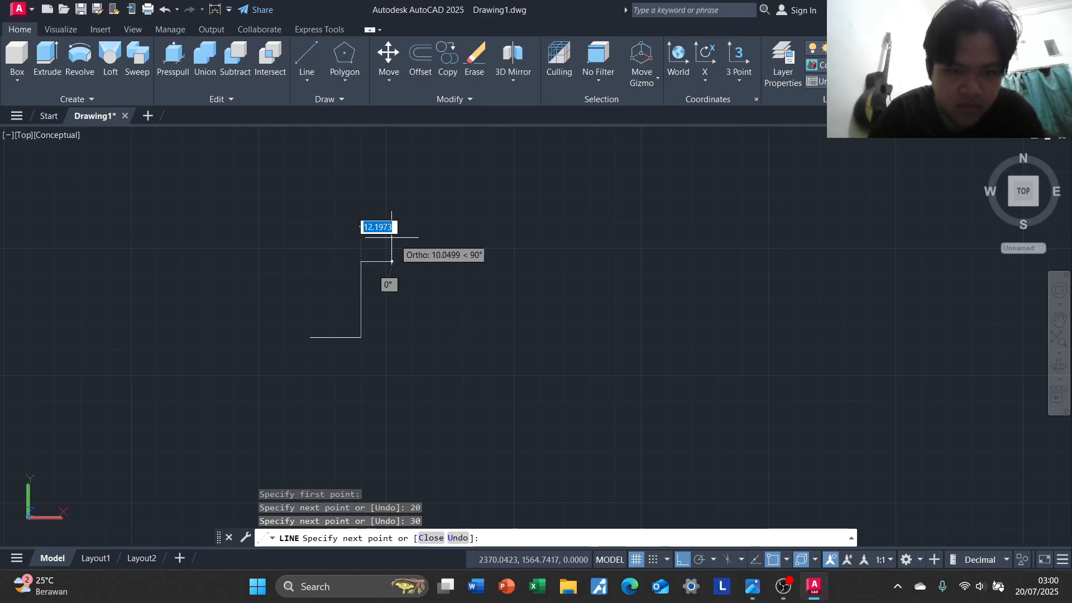
{"action": "type", "text": "20"}
{"action": "key", "text": "Return"}
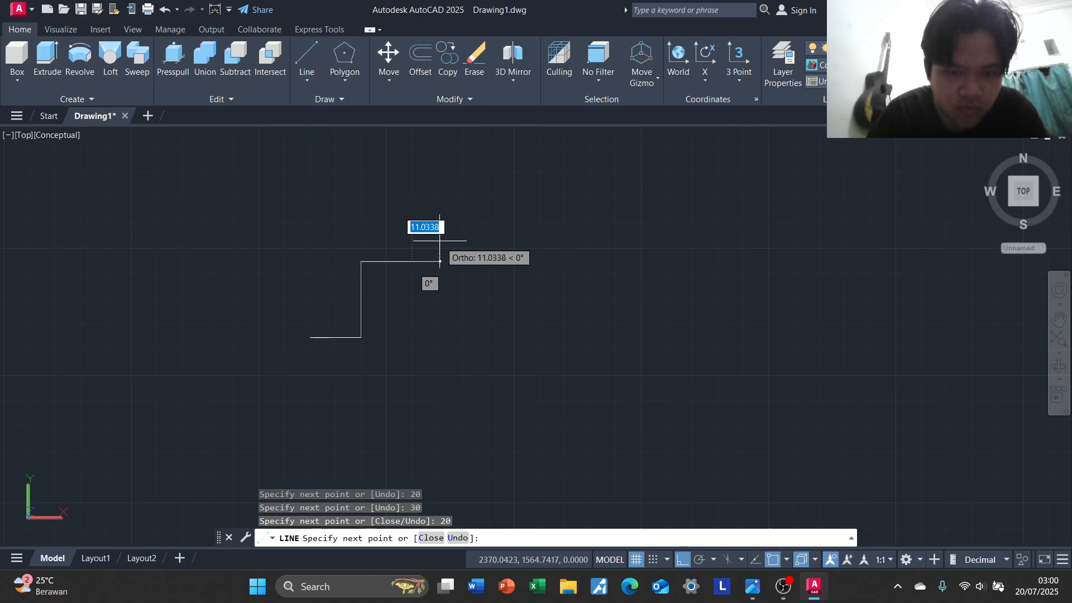
{"action": "type", "text": "30"}
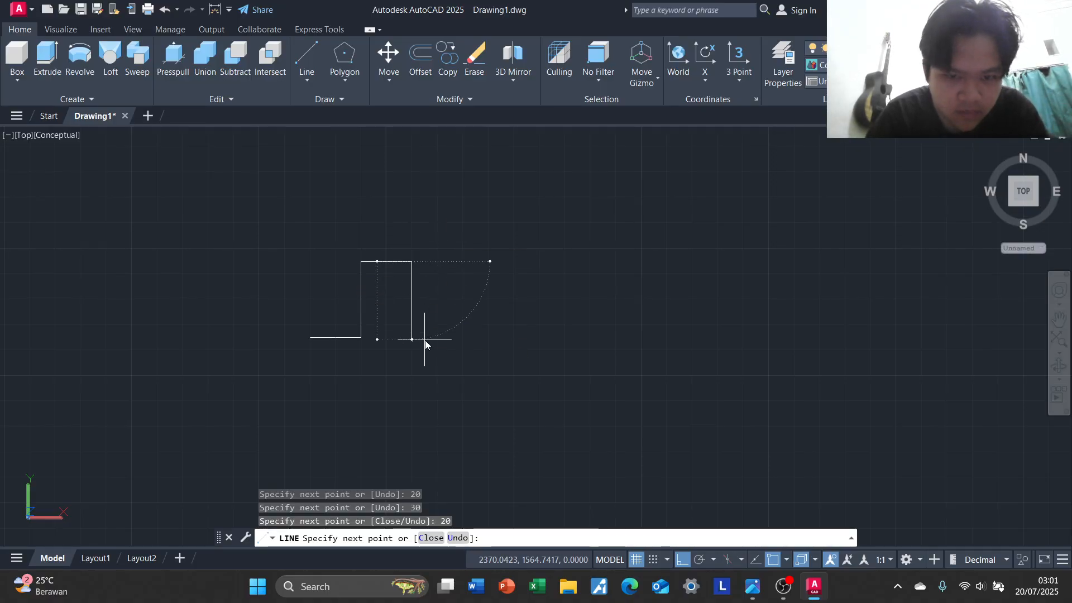
{"action": "key", "text": "Return"}
Complete the outline with a 20-unit bottom edge, a 60-unit right side and a 60-unit top edge, closing it at the start point
{"action": "type", "text": "20"}
{"action": "key", "text": "Return"}
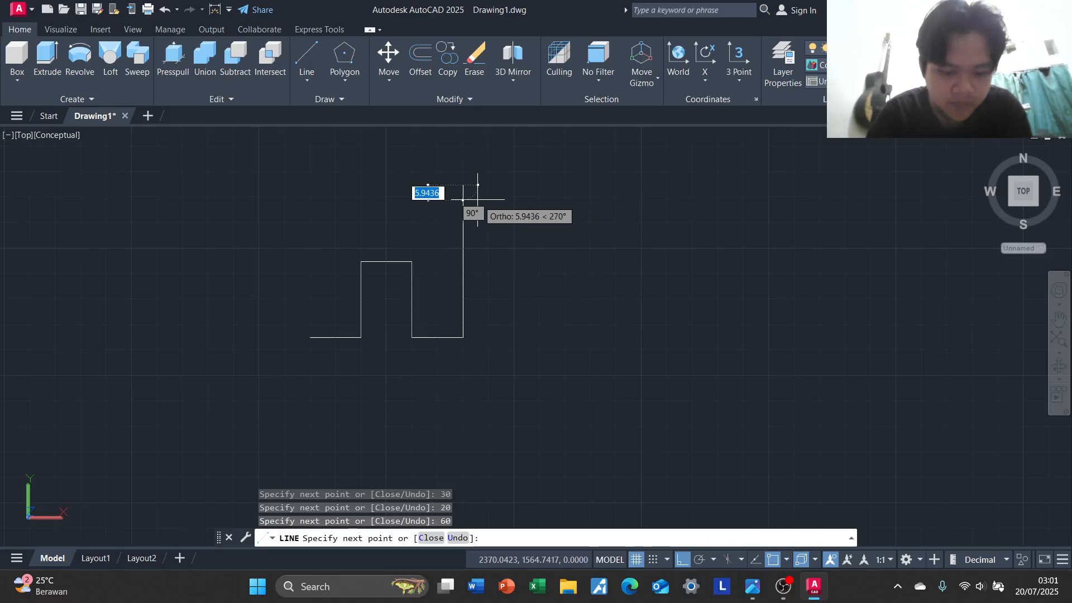
{"action": "key", "text": "alt+Tab"}
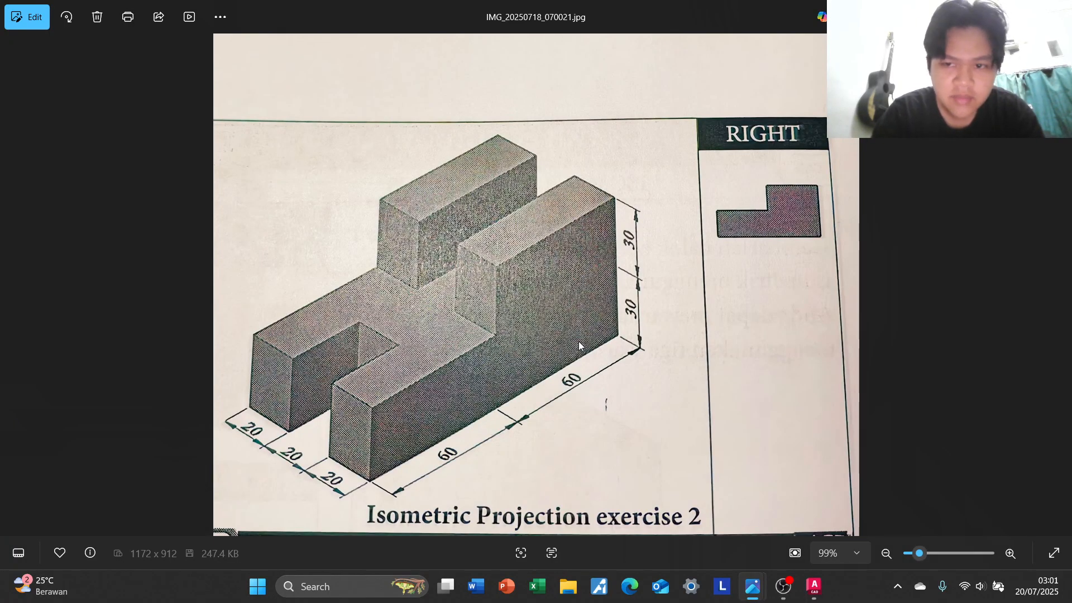
{"action": "key", "text": "alt+Tab"}
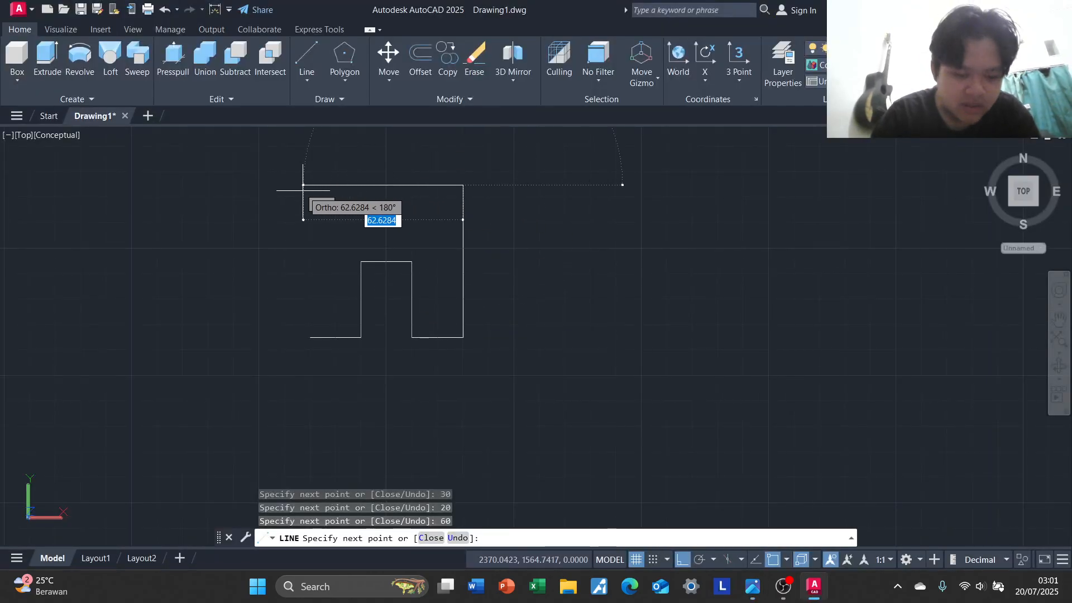
{"action": "key", "text": "alt+Tab"}
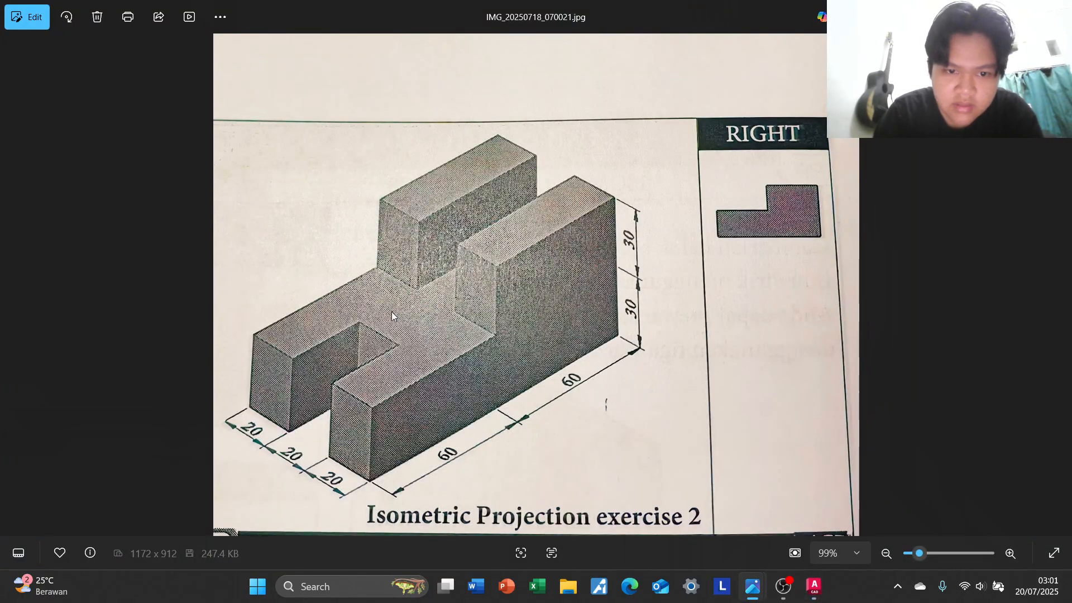
{"action": "key", "text": "alt+Tab"}
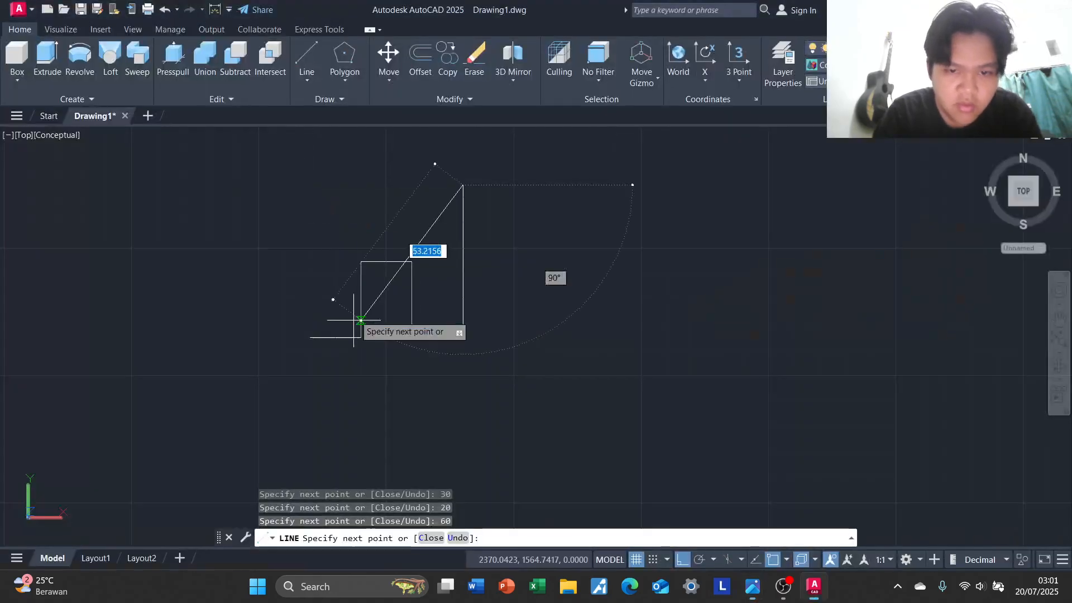
{"action": "type", "text": "60"}
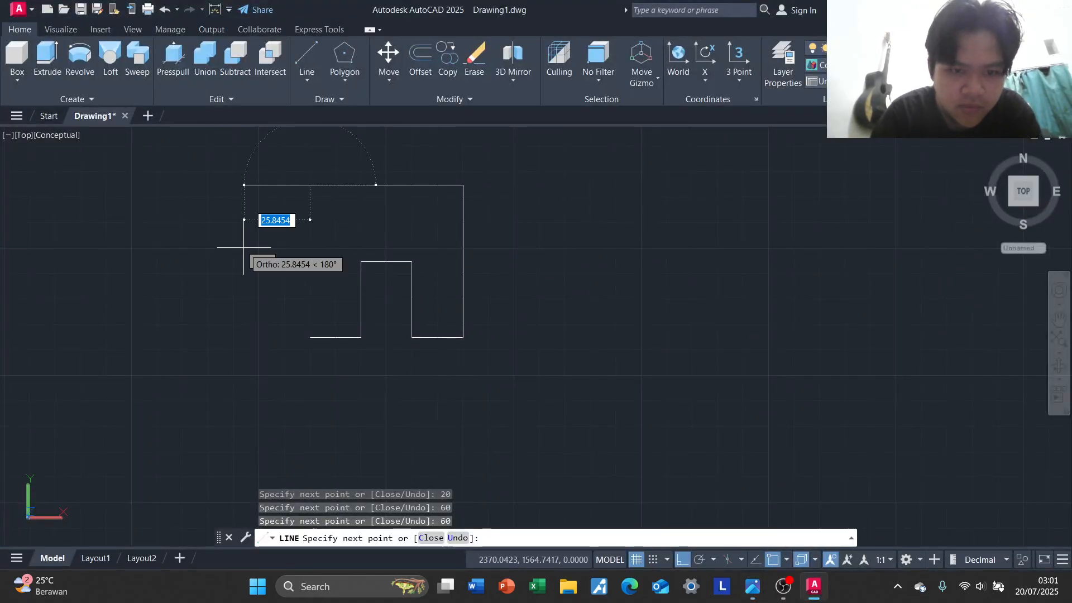
{"action": "key", "text": "Return"}
{"action": "left_click", "coordinate": [310, 338]}
{"action": "middle_click_drag", "start_coordinate": [533, 240], "coordinate": [474, 345]}
{"action": "key", "text": "Return"}
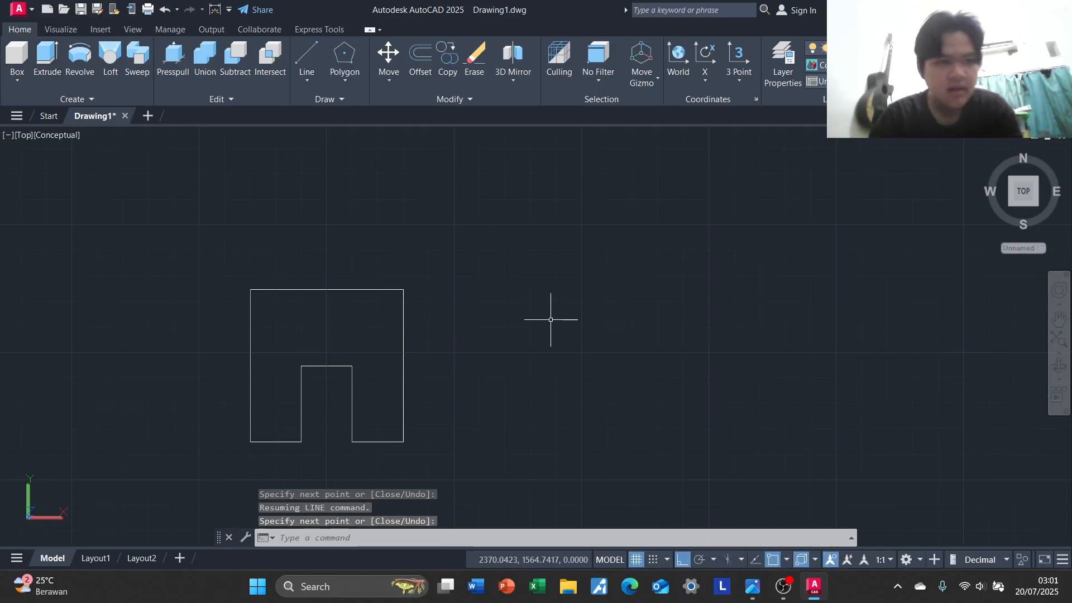
From the outline's top-right corner, draw lines 60 units up, 60 units left and down to the top-left corner, forming a square
{"action": "type", "text": "l"}
{"action": "key", "text": "Return"}
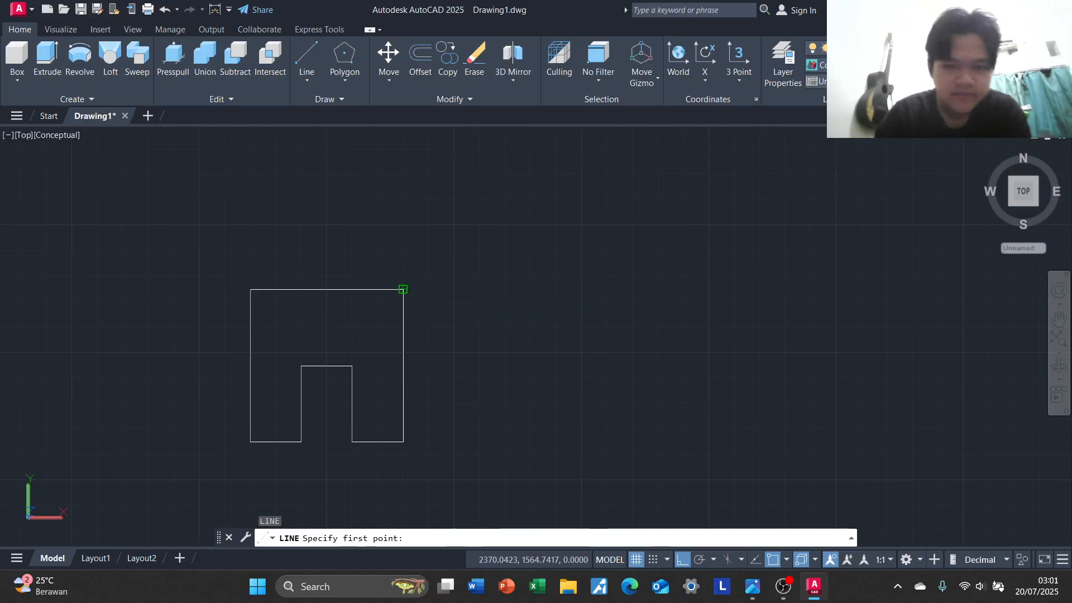
{"action": "left_click", "coordinate": [404, 290]}
{"action": "key", "text": "alt+Tab"}
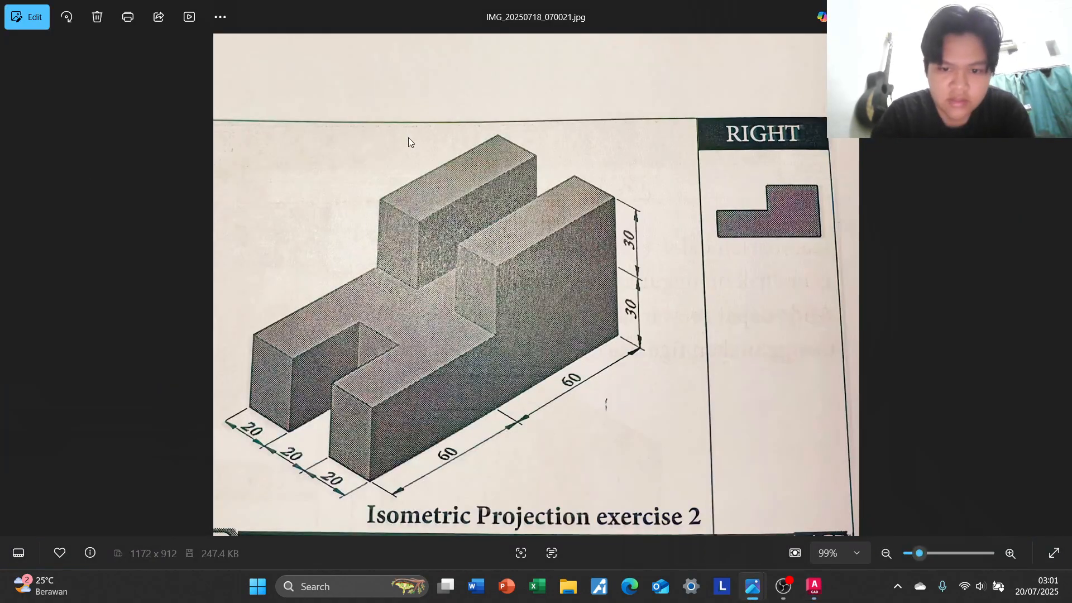
{"action": "key", "text": "alt+Tab"}
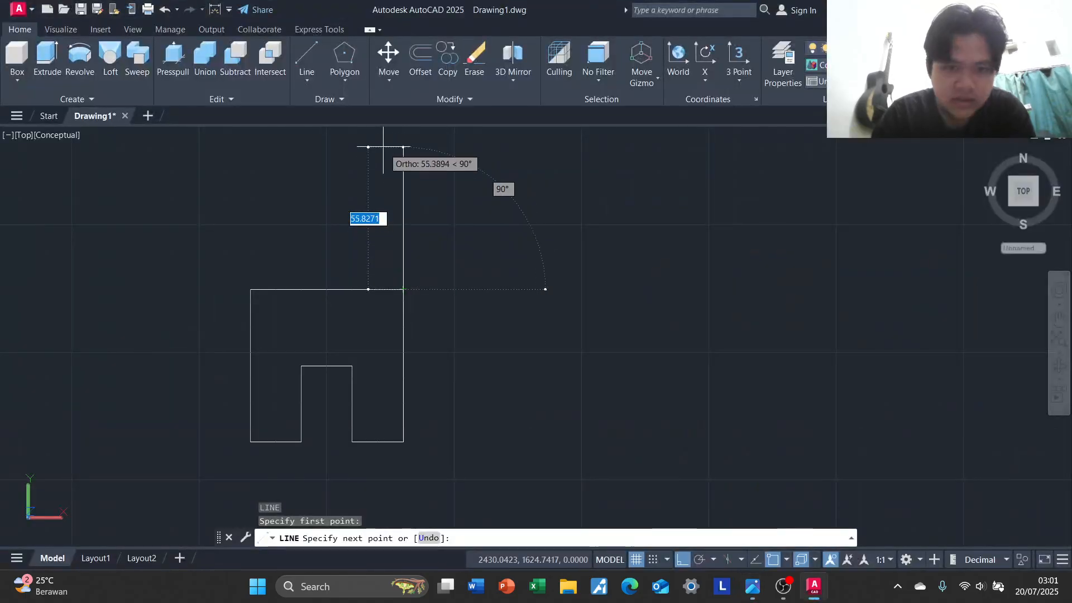
{"action": "type", "text": "60"}
{"action": "key", "text": "Return"}
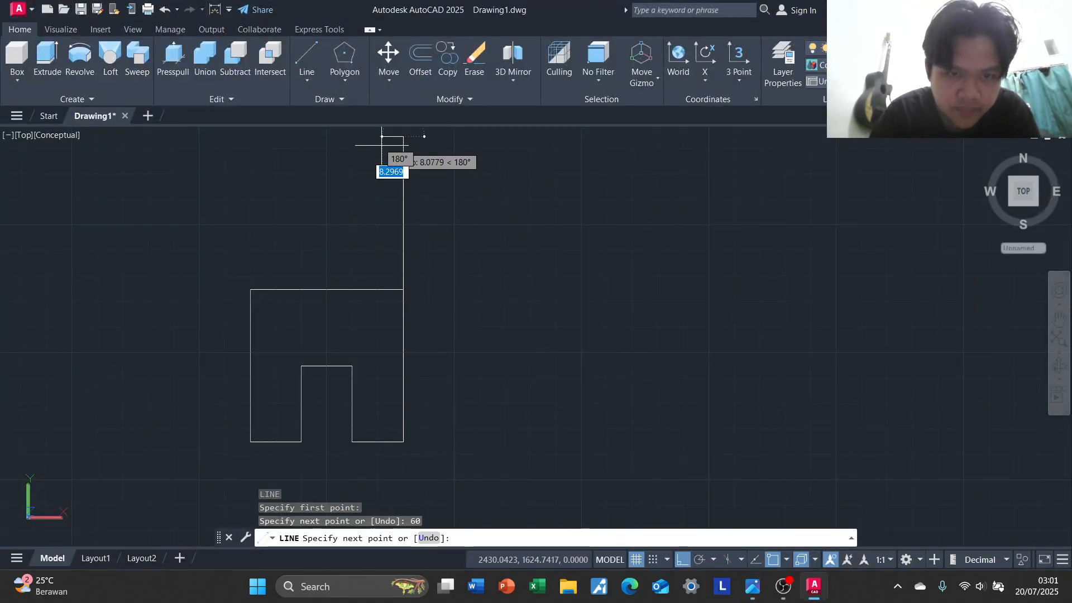
{"action": "middle_click_drag", "start_coordinate": [391, 154], "coordinate": [418, 182]}
{"action": "type", "text": "60"}
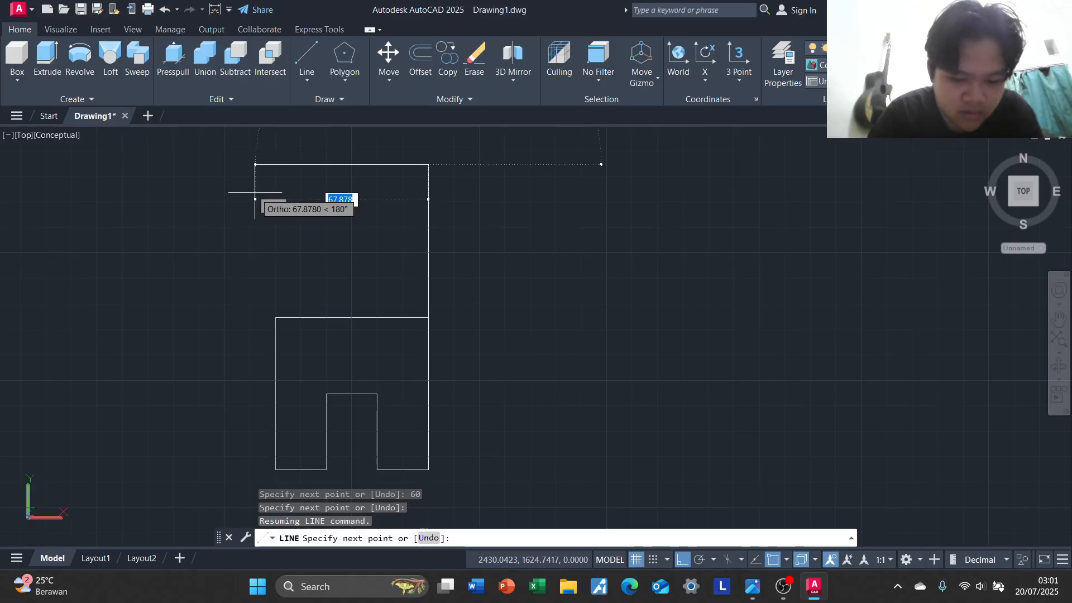
{"action": "key", "text": "Return"}
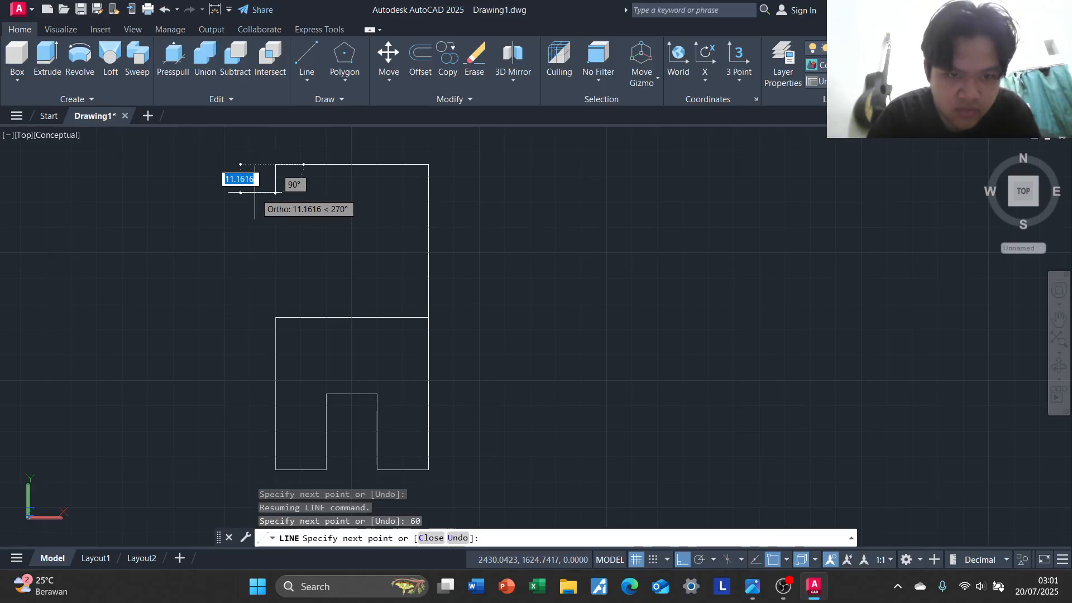
{"action": "left_click", "coordinate": [275, 314]}
{"action": "key", "text": "Return"}
Compare the Isometric Projection exercise 2 reference image with the Exercise 1 image, then return to the AutoCAD drawing
{"action": "key", "text": "alt+Tab"}
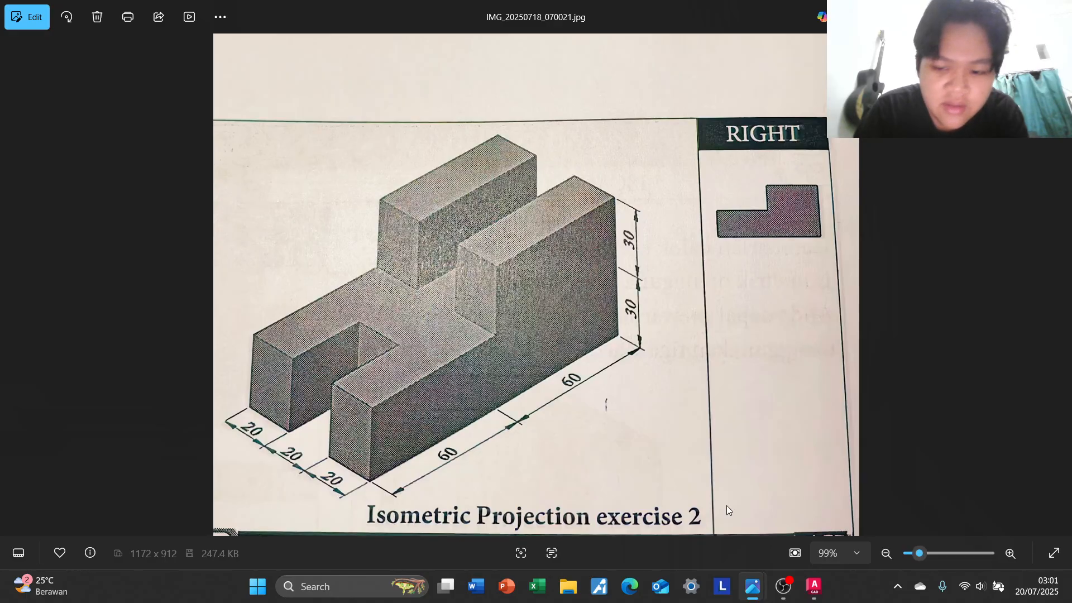
{"action": "mouse_move", "coordinate": [748, 589]}
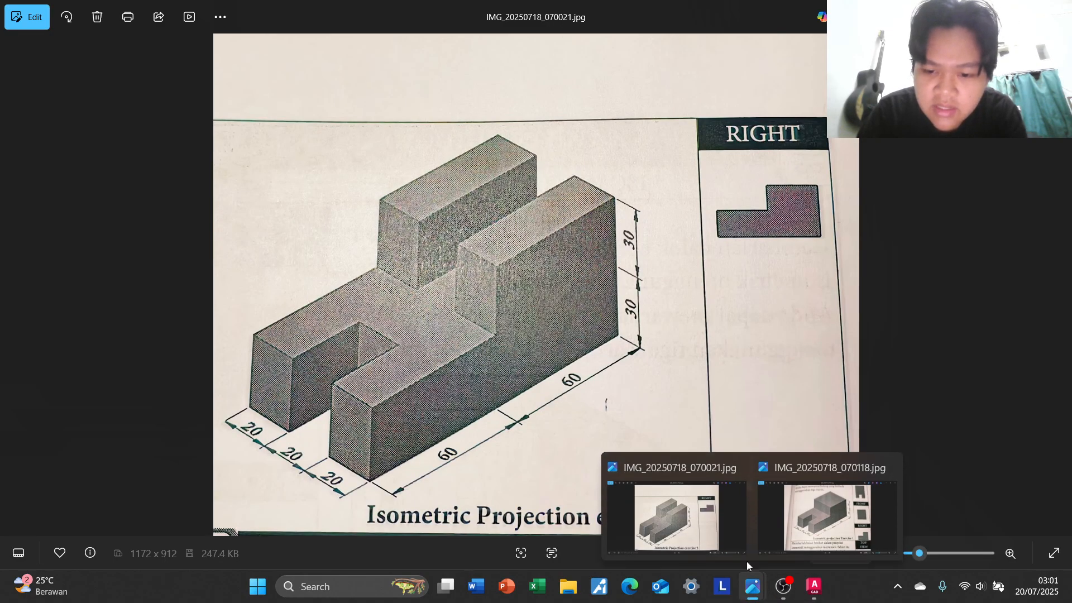
{"action": "mouse_move", "coordinate": [836, 502]}
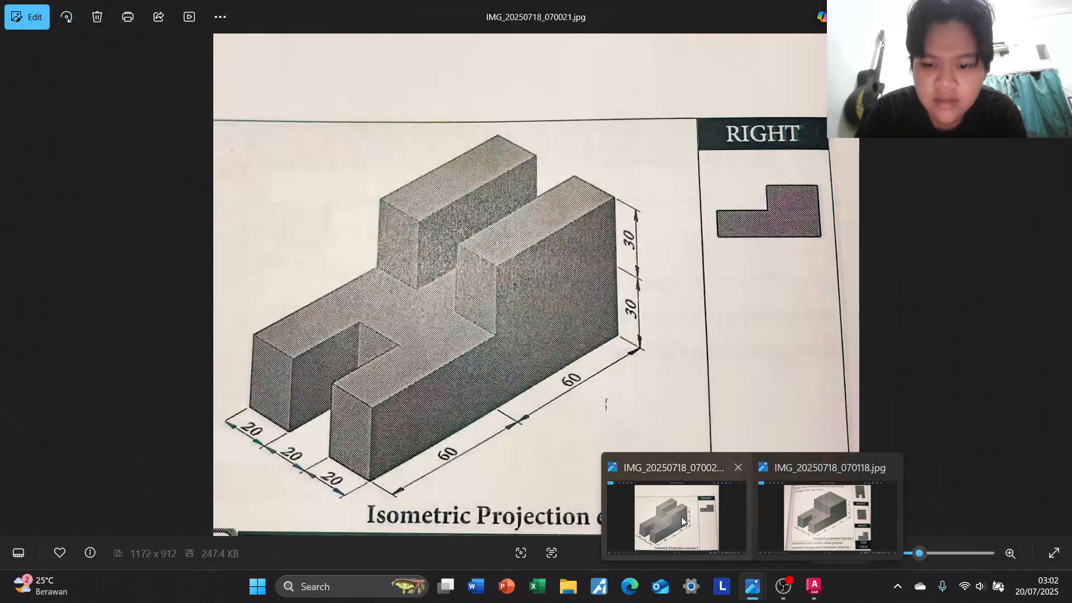
{"action": "left_click", "coordinate": [675, 517]}
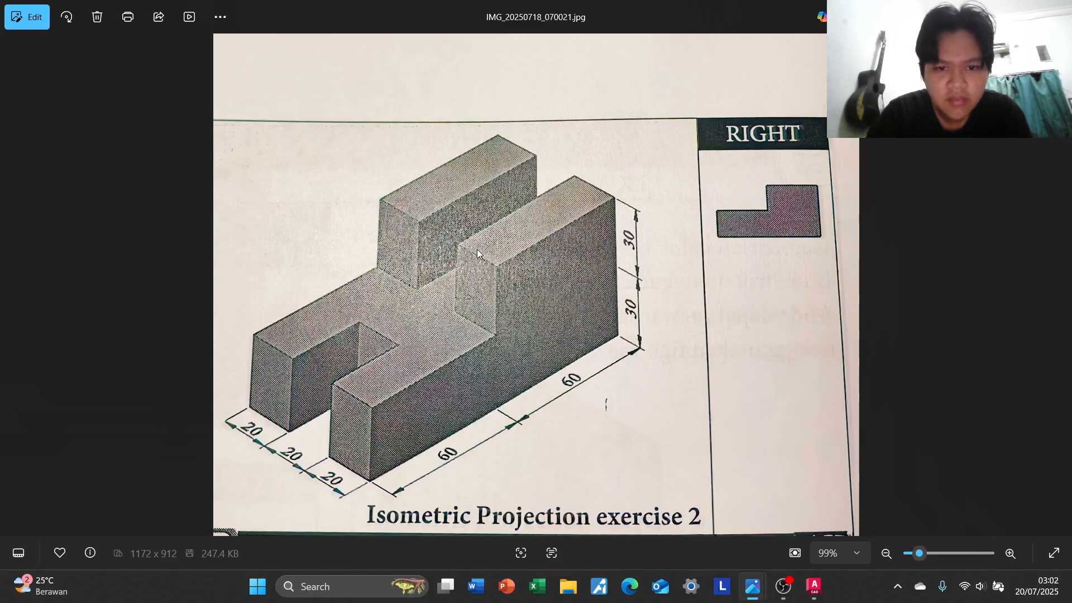
{"action": "key", "text": "alt+Tab"}
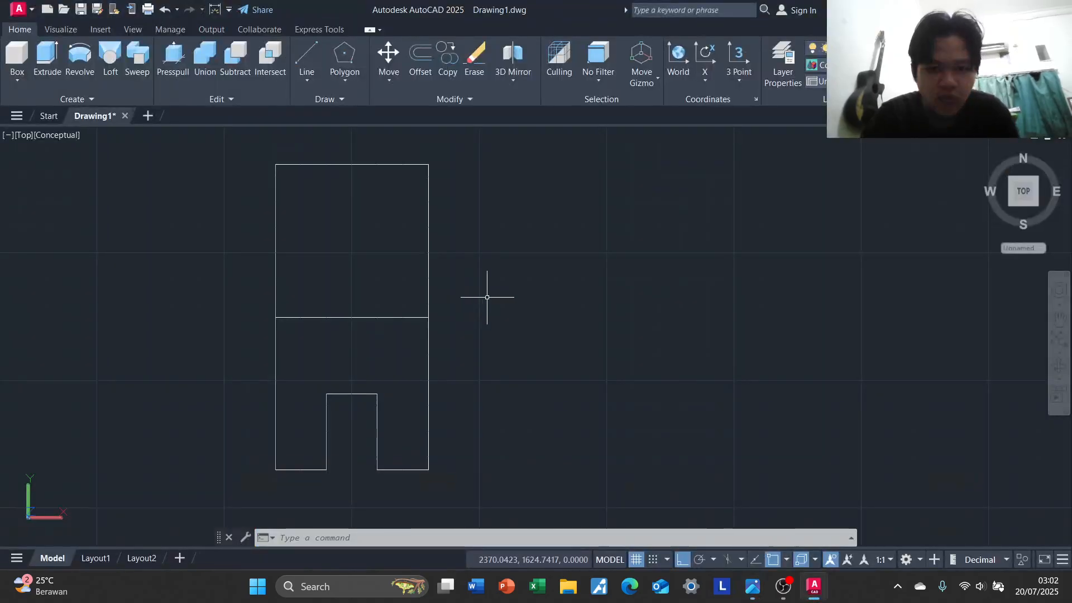
{"action": "type", "text": "l"}
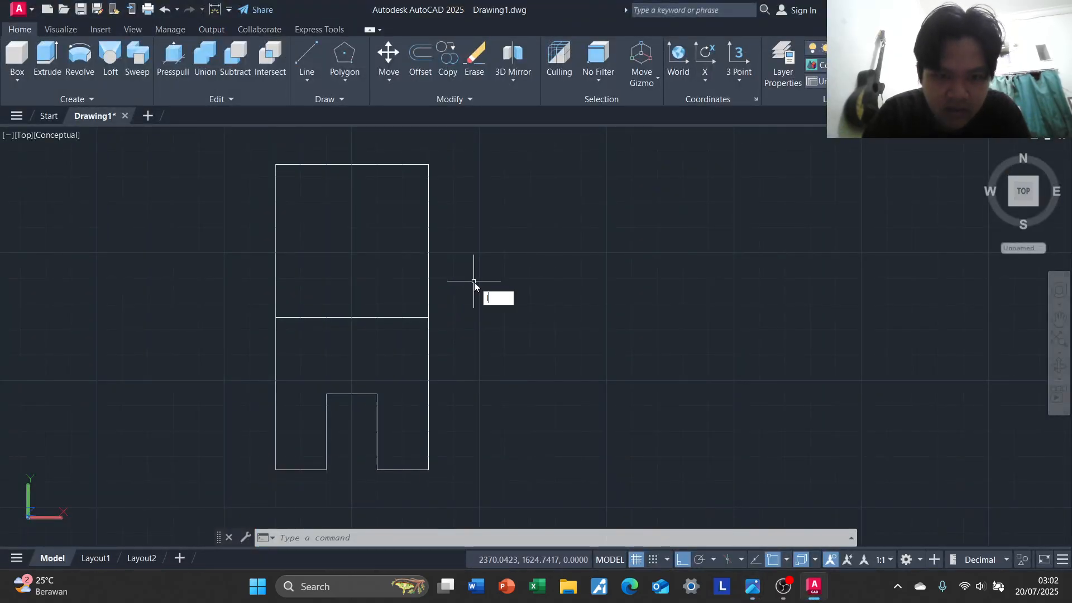
{"action": "key", "text": "Return"}
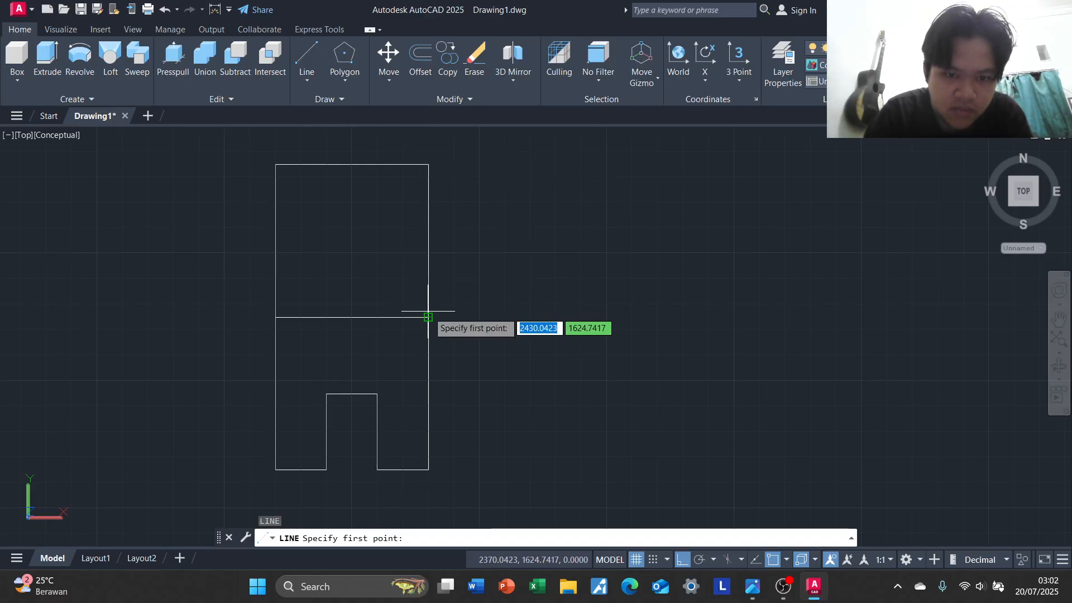
{"action": "left_click", "coordinate": [429, 316]}
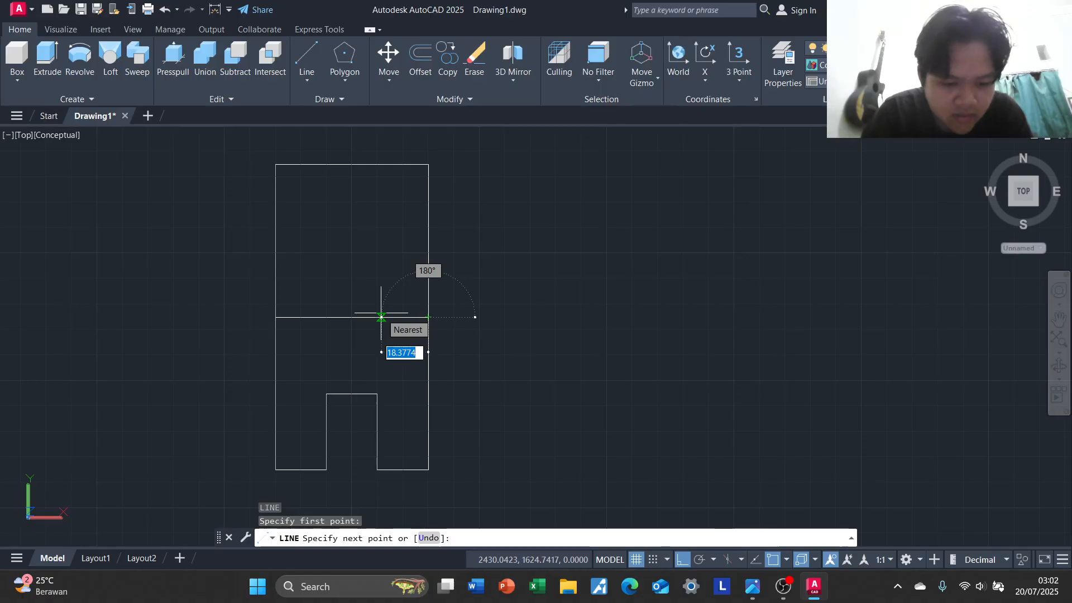
{"action": "type", "text": "2"}
{"action": "key", "text": "Return"}
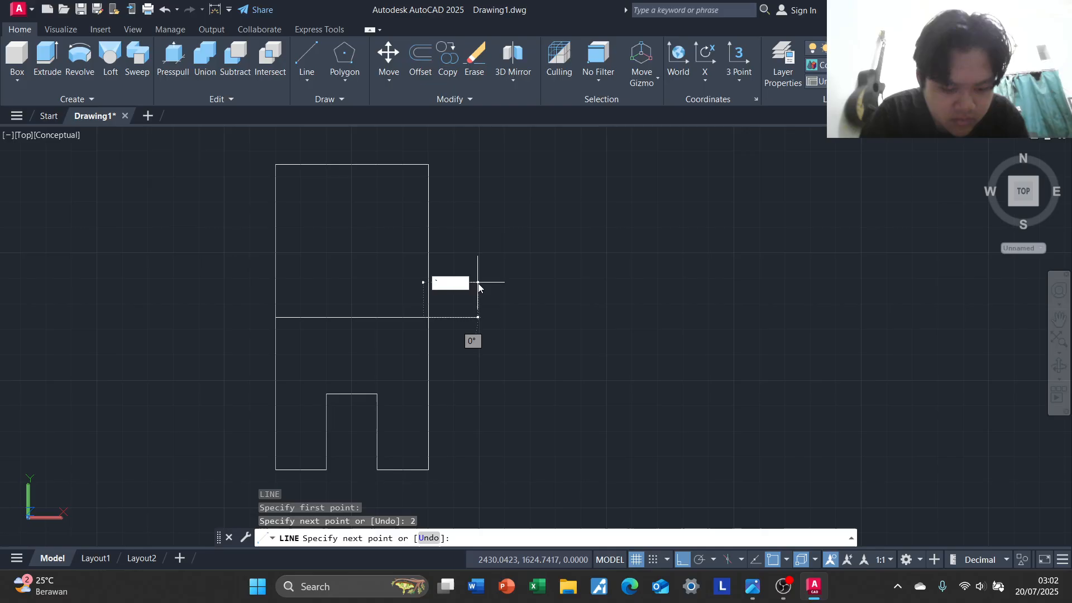
{"action": "key", "text": "Escape"}
{"action": "key", "text": "Return"}
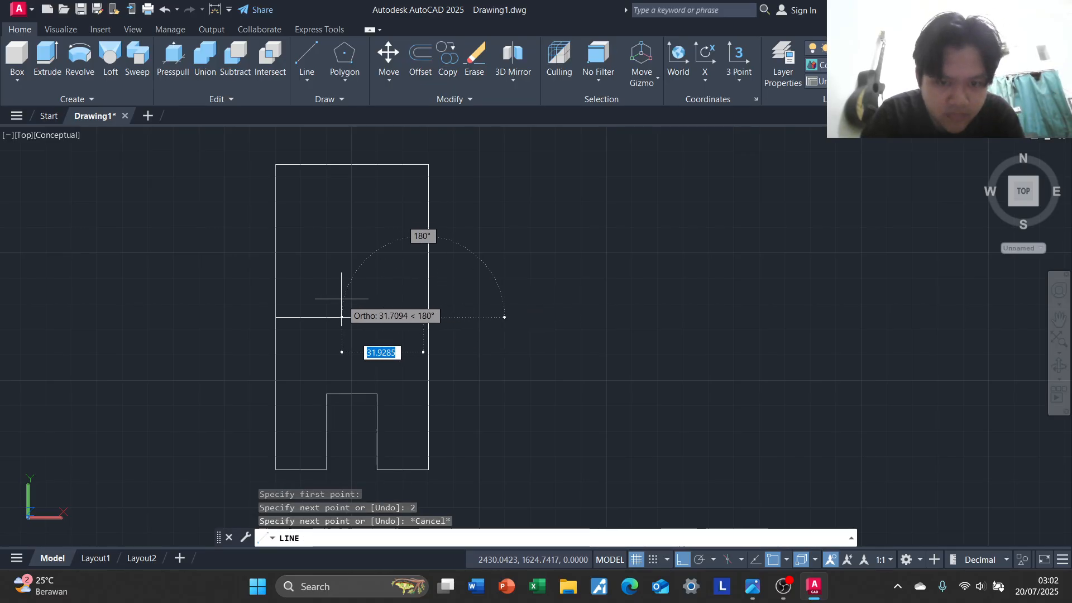
{"action": "key", "text": "Escape"}
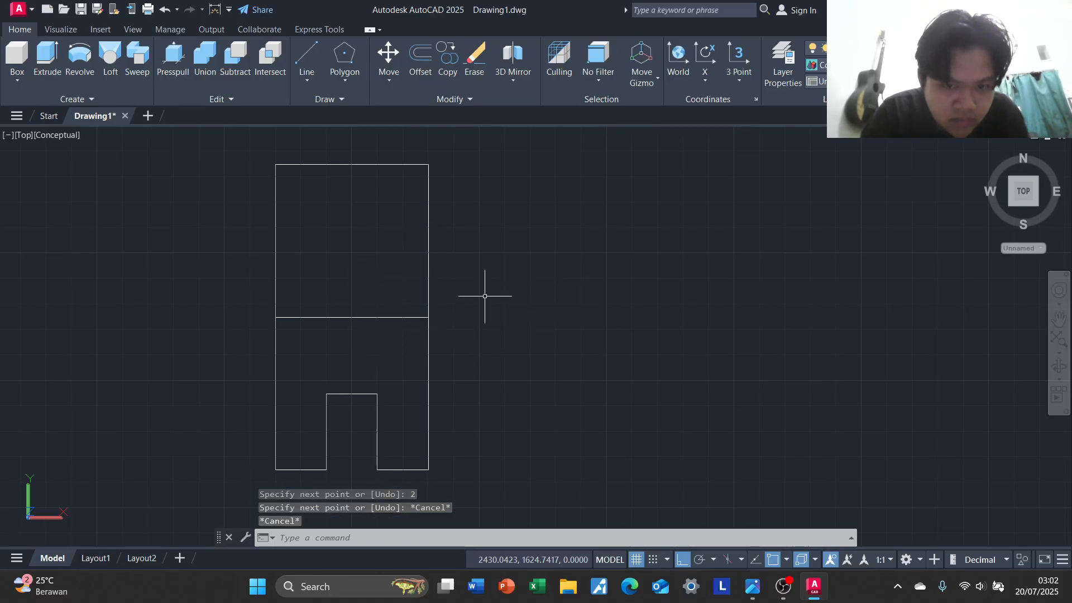
From the right end of the middle dividing line, draw a line 20 units left, then straight up to the top edge
{"action": "key", "text": "Return"}
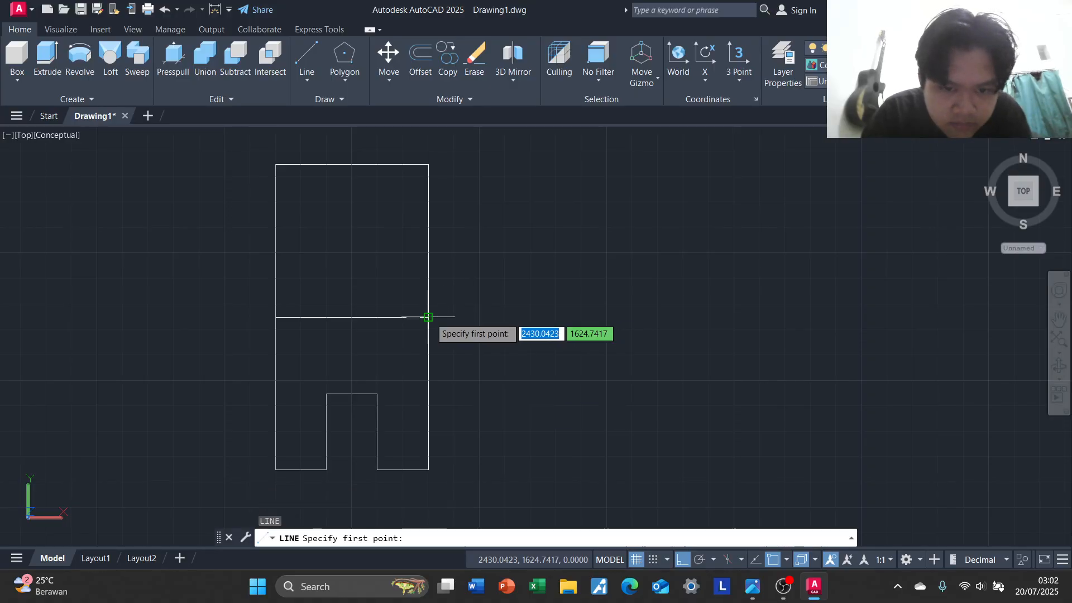
{"action": "left_click", "coordinate": [428, 317]}
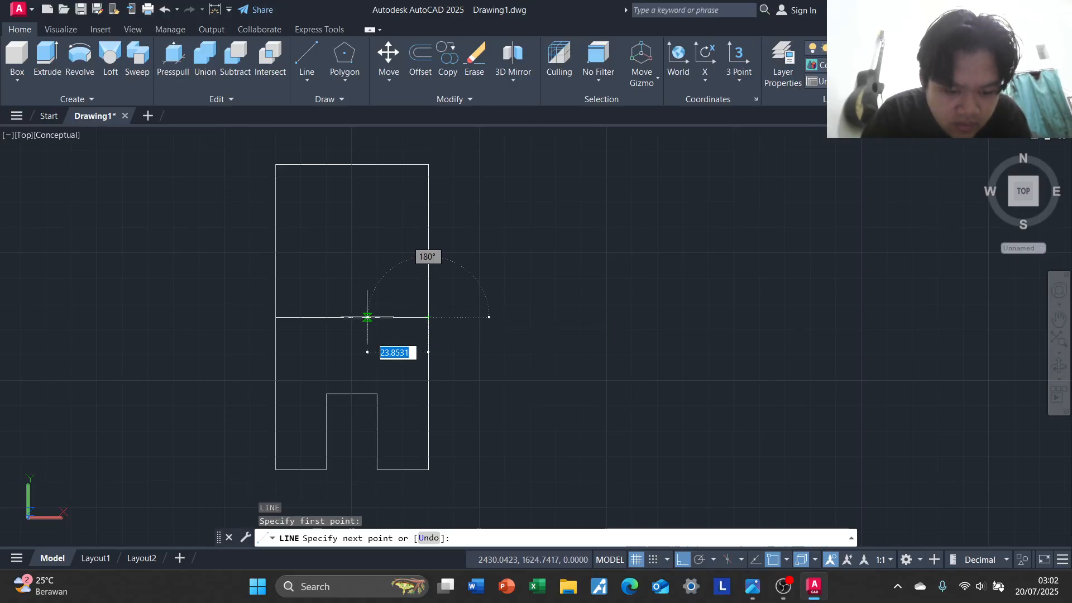
{"action": "type", "text": "20"}
{"action": "key", "text": "Return"}
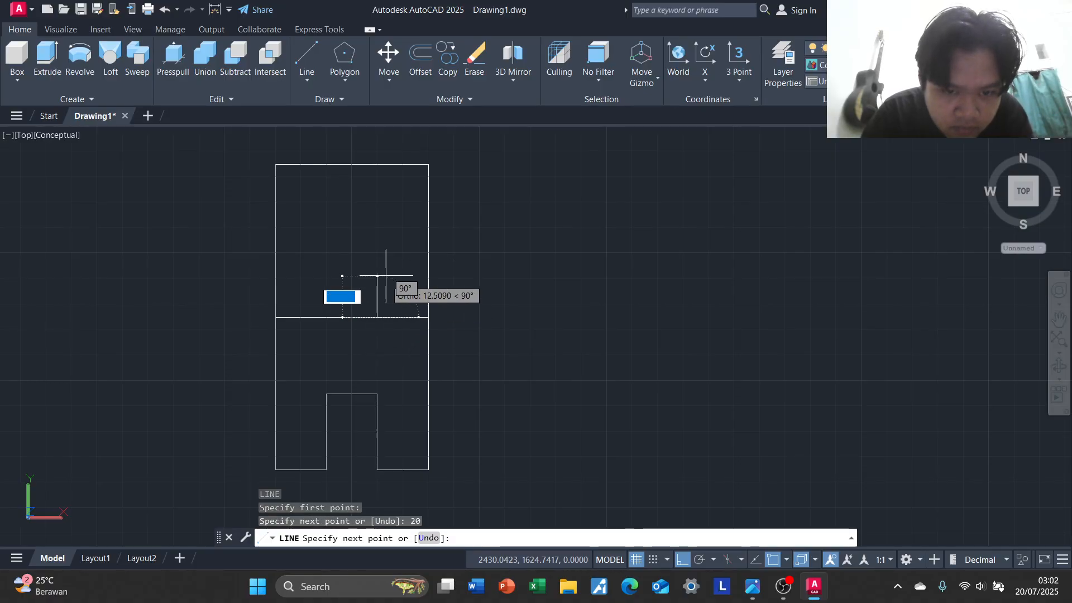
{"action": "left_click", "coordinate": [377, 164]}
{"action": "key", "text": "Return"}
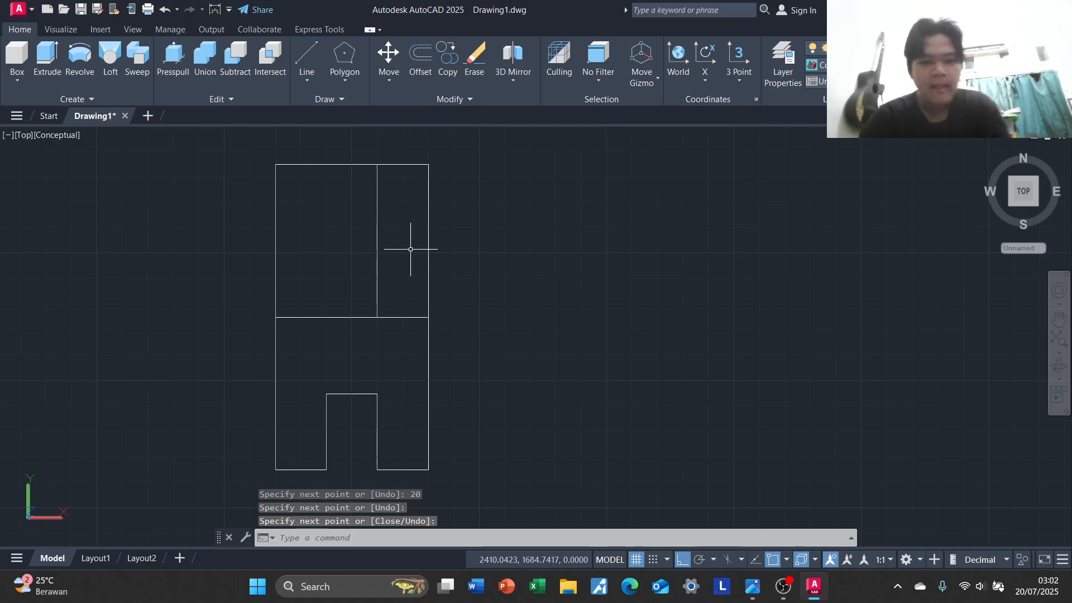
Mirror the new vertical line about the outline's vertical centre axis, keeping the source line
{"action": "left_click", "coordinate": [378, 209]}
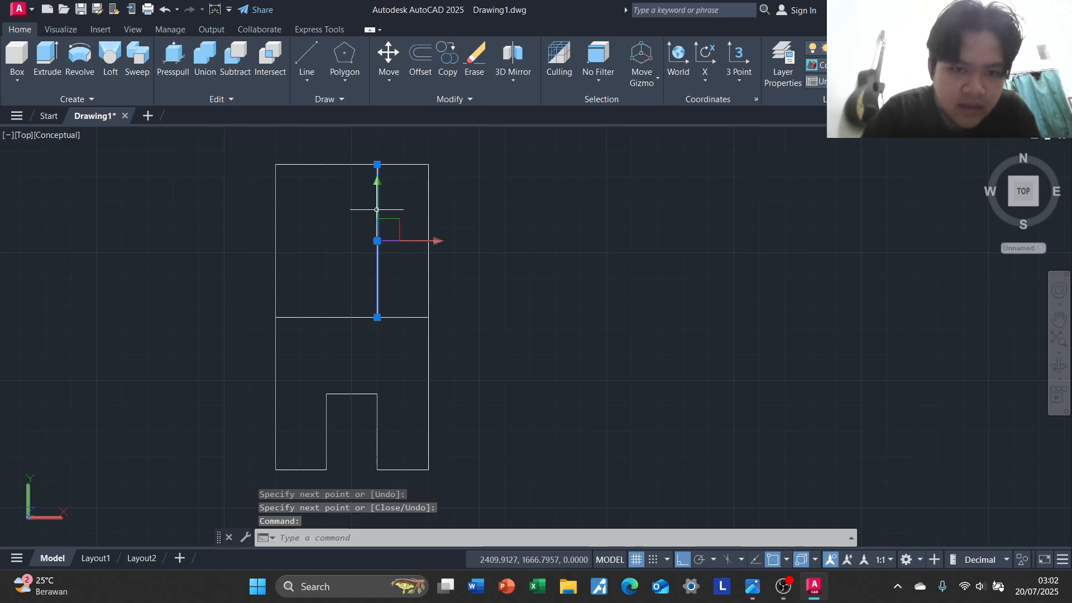
{"action": "type", "text": "MI"}
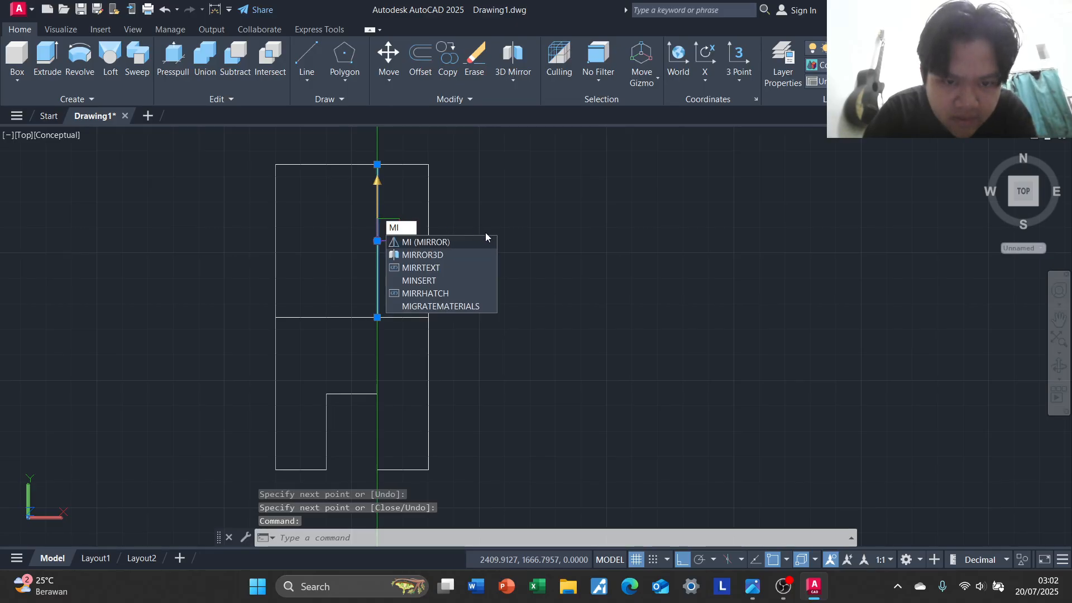
{"action": "key", "text": "Return"}
{"action": "left_click", "coordinate": [352, 317]}
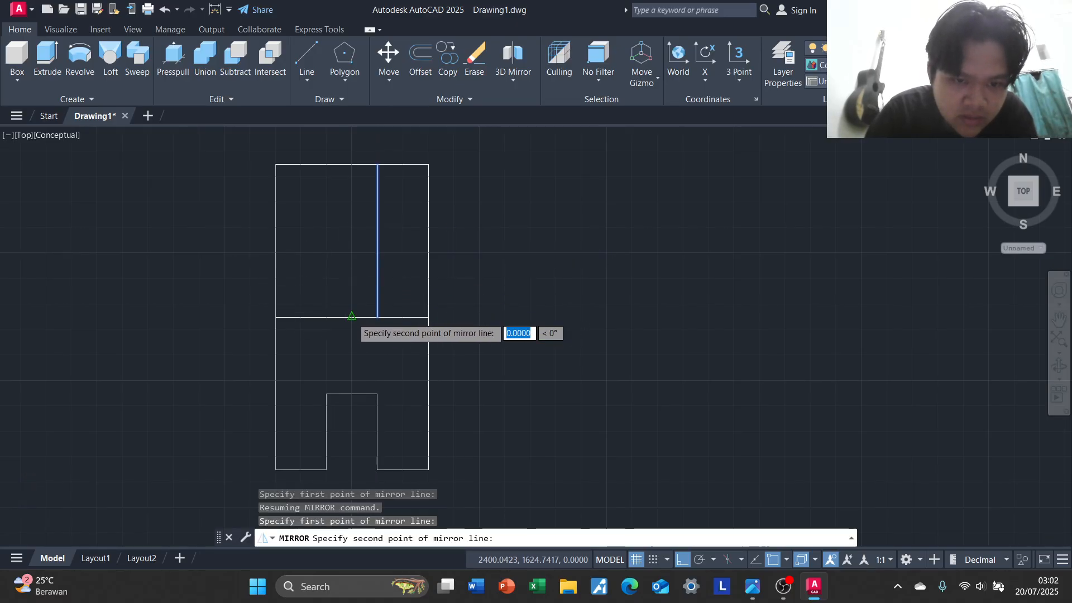
{"action": "left_click", "coordinate": [350, 431]}
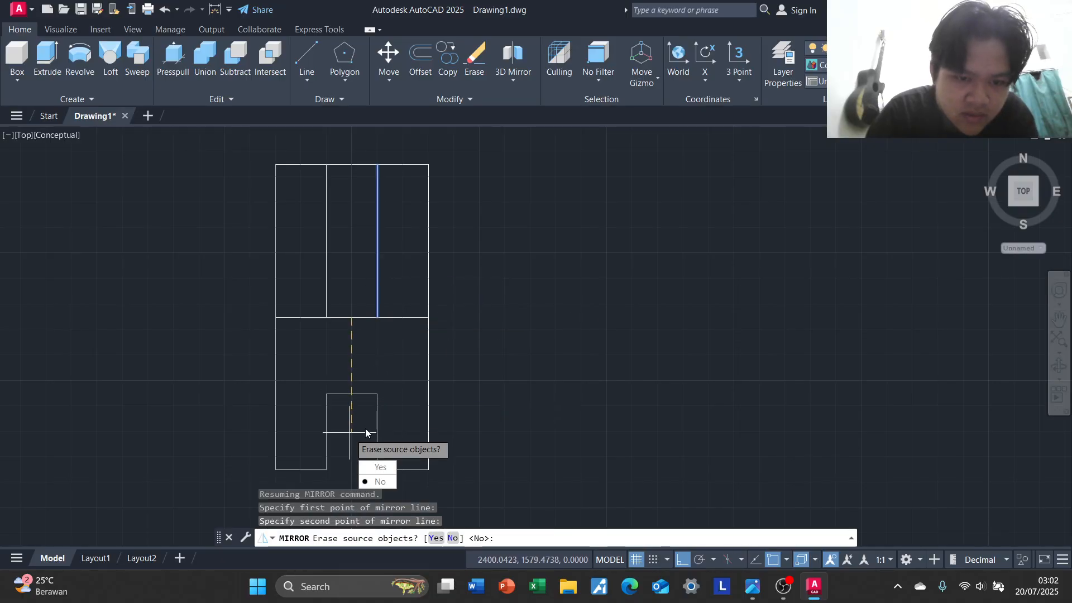
{"action": "left_click", "coordinate": [385, 482]}
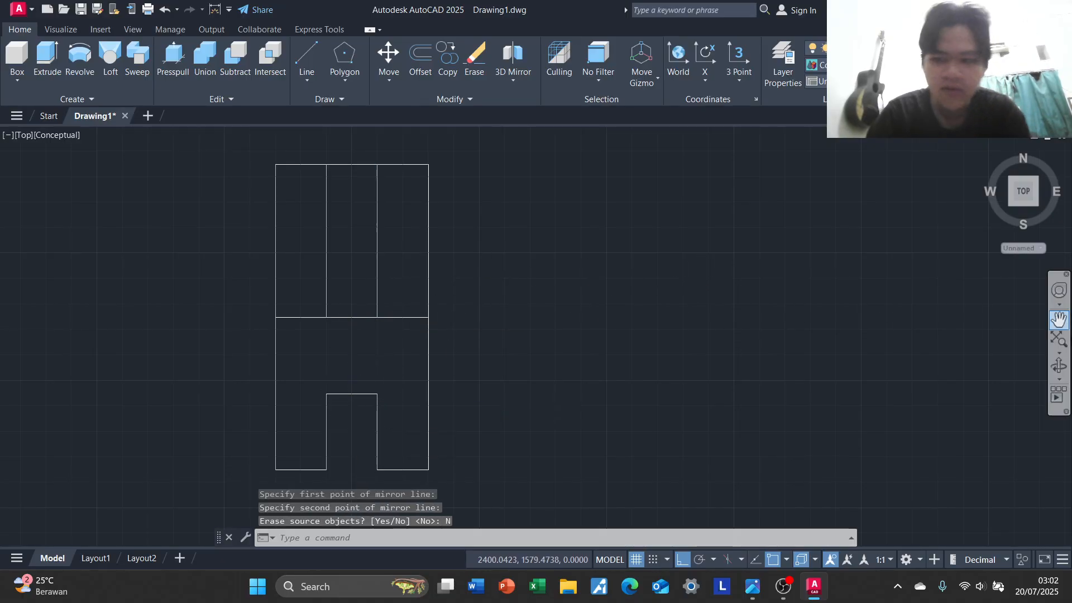
{"action": "key", "text": "Escape"}
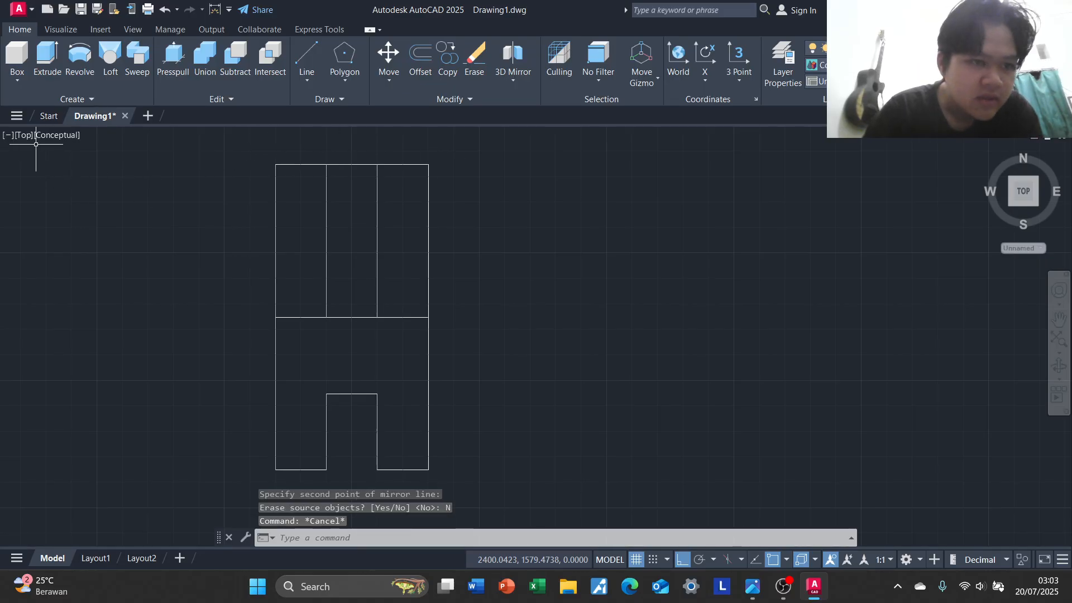
Change the view from Top to SE Isometric and bring the exercise 2 outline into close view
{"action": "left_click", "coordinate": [24, 136]}
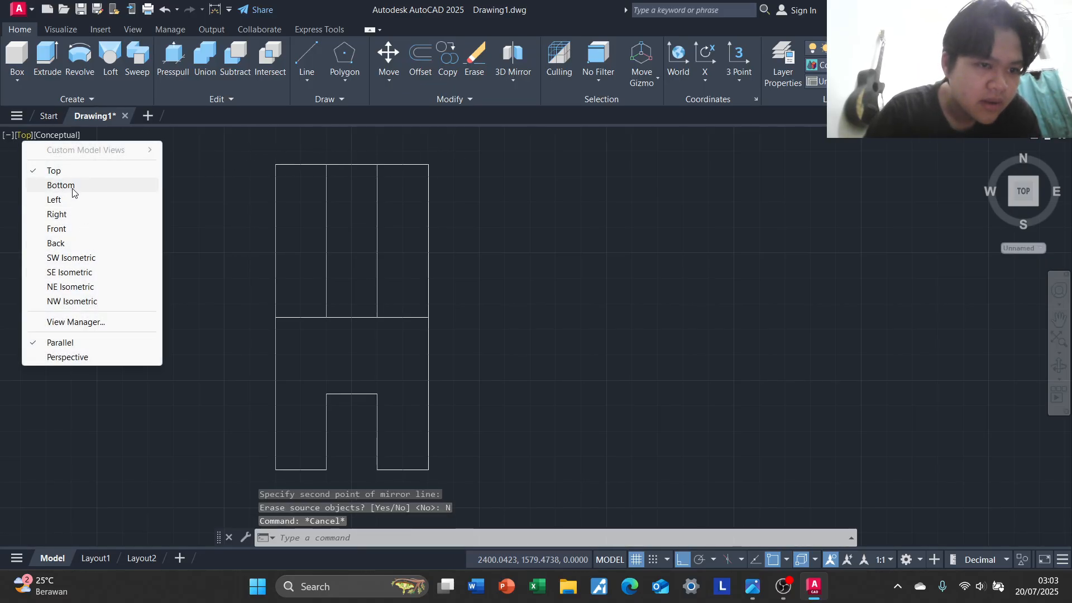
{"action": "left_click", "coordinate": [76, 272]}
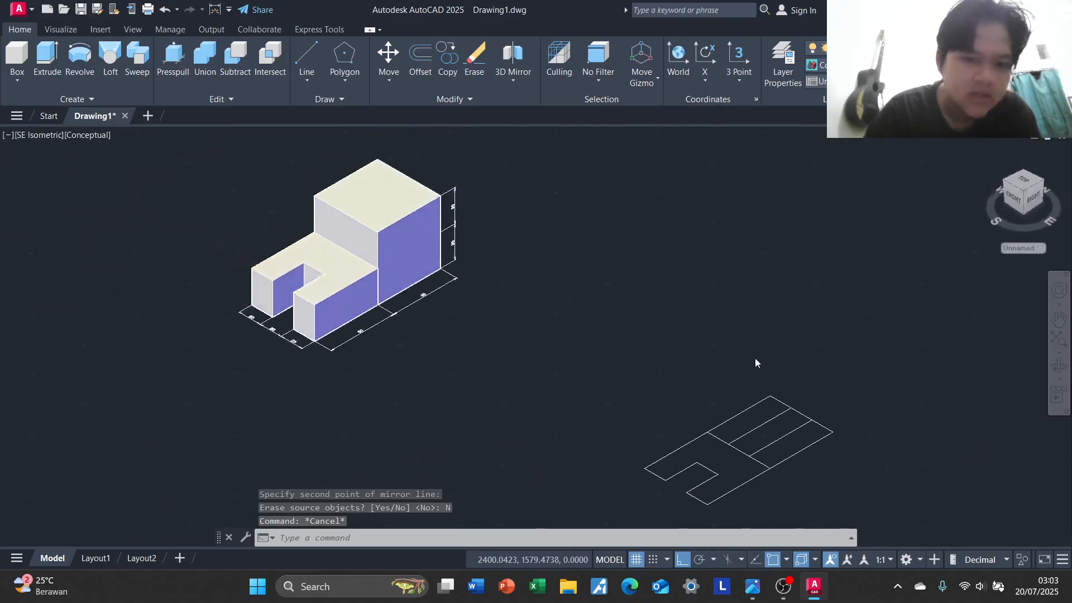
{"action": "middle_click_drag", "start_coordinate": [755, 357], "coordinate": [540, 271]}
{"action": "scroll", "coordinate": [529, 275], "scroll_direction": "up", "scroll_amount": 2}
{"action": "scroll", "coordinate": [581, 299], "scroll_direction": "up", "scroll_amount": 2}
{"action": "middle_click_drag", "start_coordinate": [581, 299], "coordinate": [476, 212]}
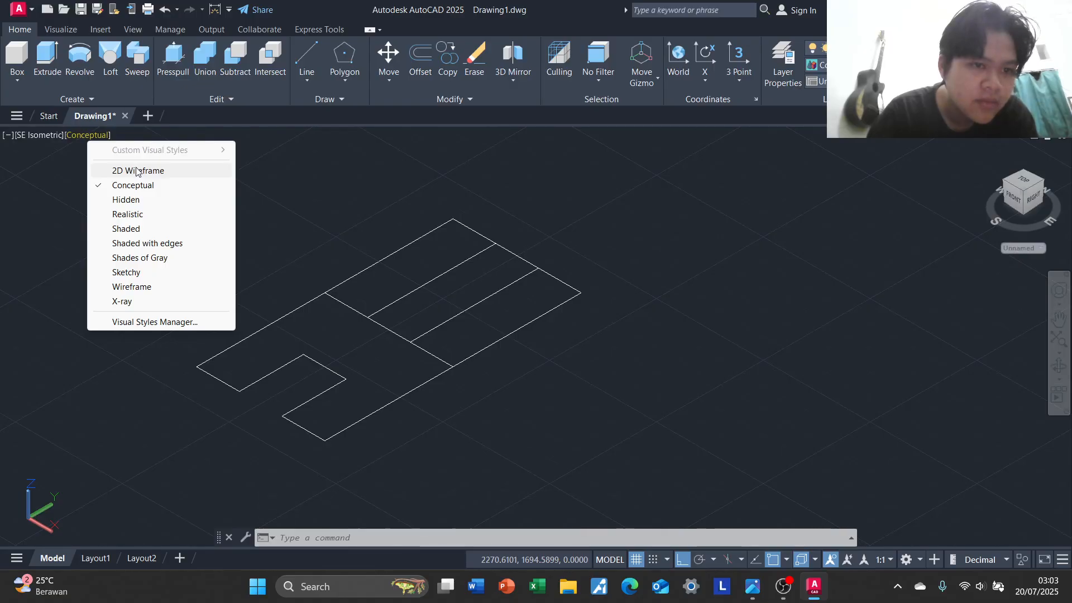
Switch the visual style to 2D Wireframe and back to Conceptual
{"action": "left_click", "coordinate": [137, 171]}
{"action": "left_click", "coordinate": [87, 135]}
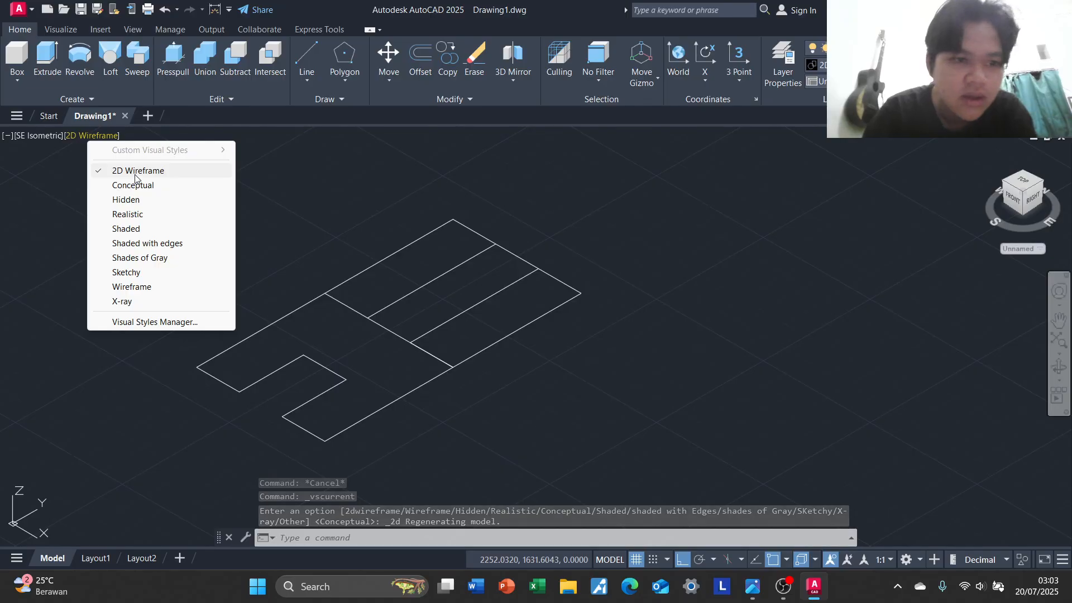
{"action": "left_click", "coordinate": [135, 189]}
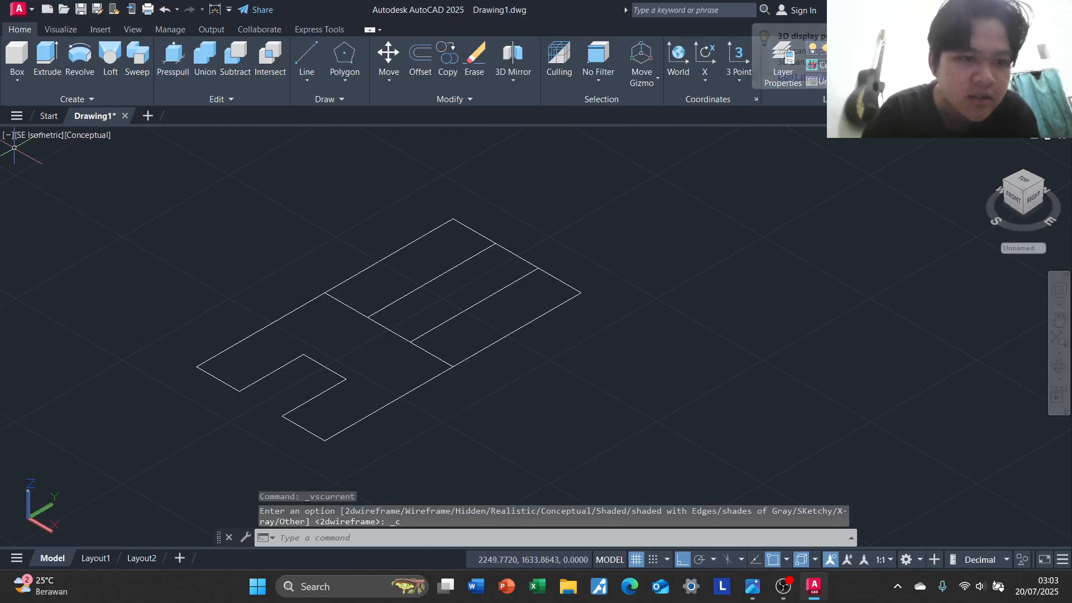
{"action": "left_click", "coordinate": [73, 140]}
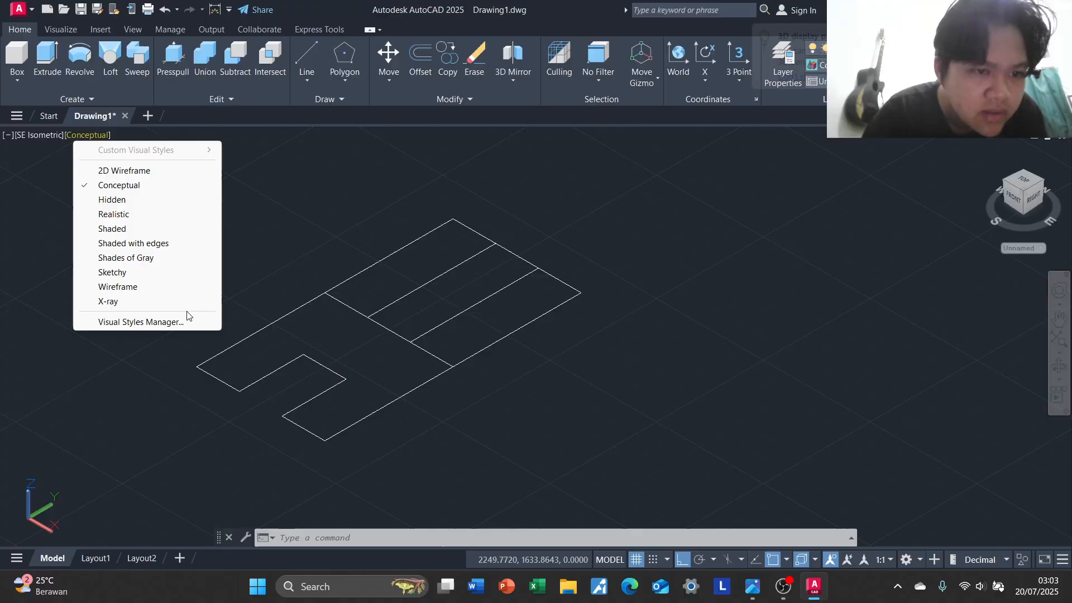
{"action": "left_click", "coordinate": [34, 192]}
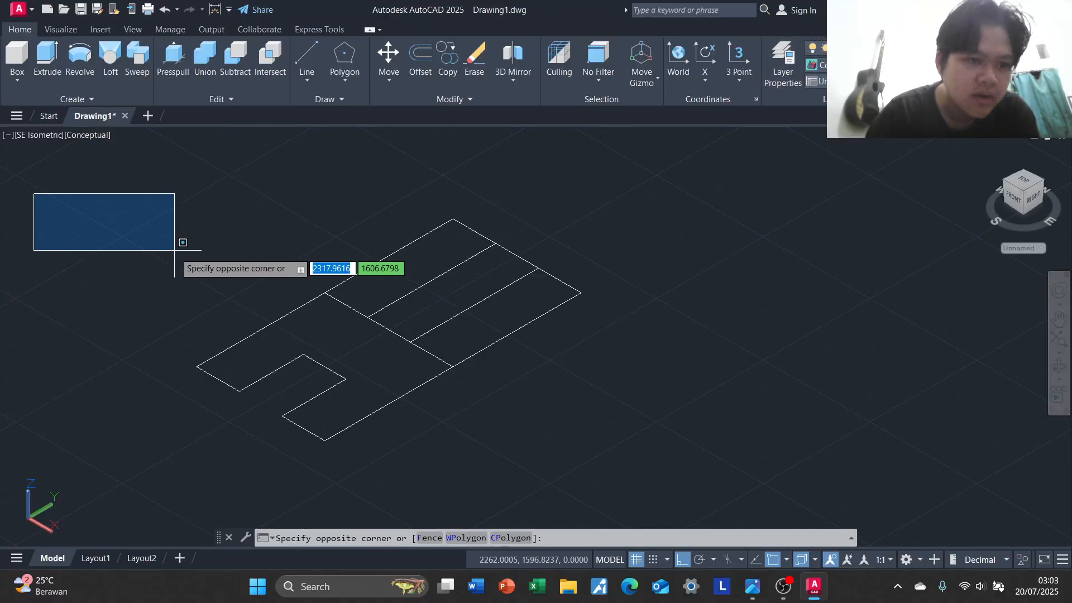
{"action": "left_click", "coordinate": [171, 251]}
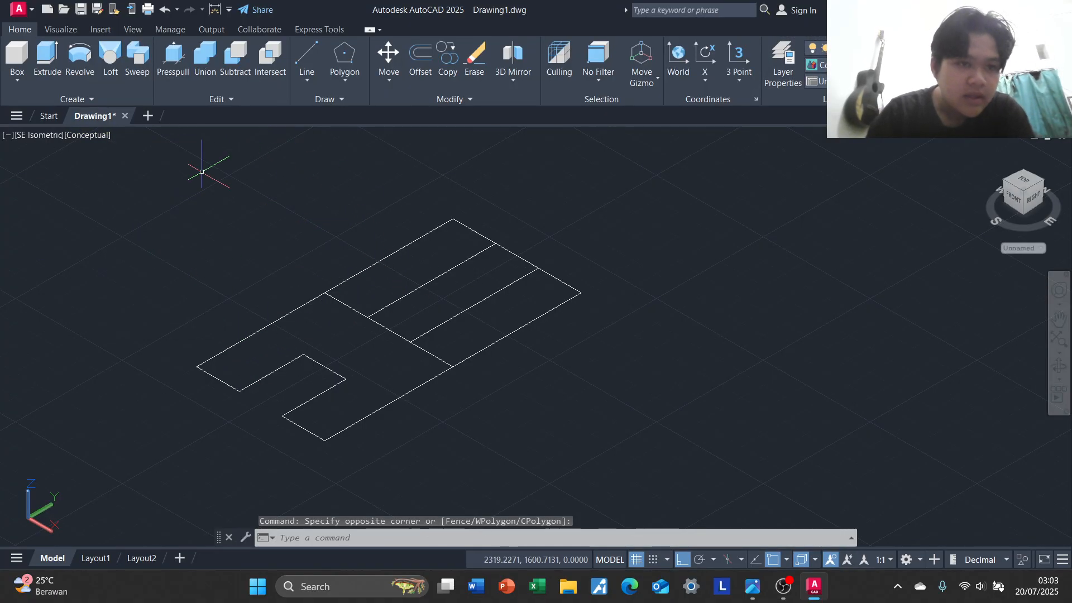
Presspull the U-shaped front area of the exercise 2 outline up 30 units, following the reference drawing
{"action": "left_click", "coordinate": [183, 61]}
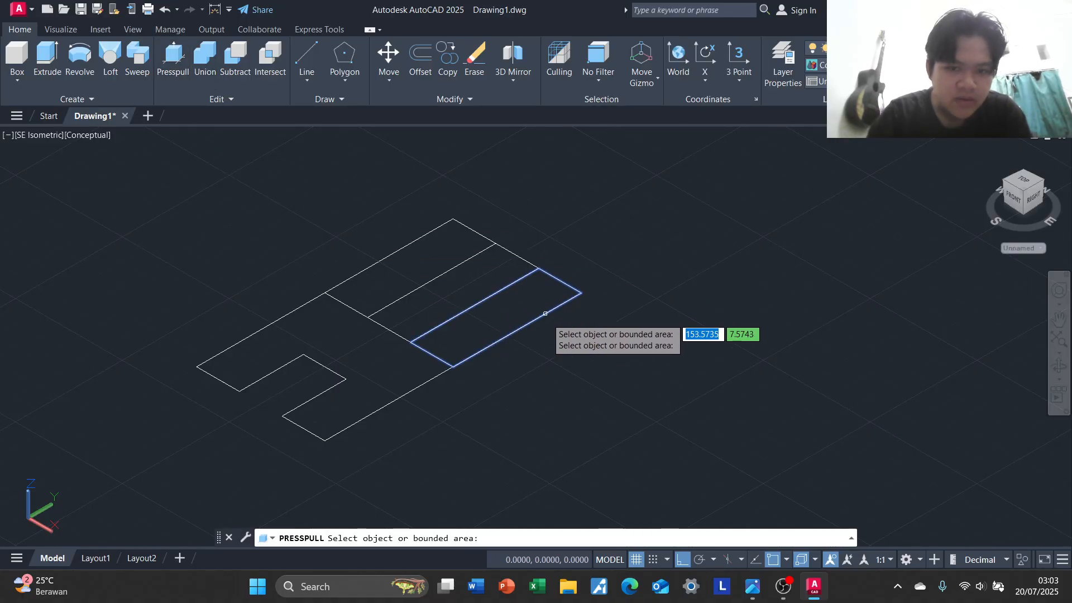
{"action": "key", "text": "alt+Tab"}
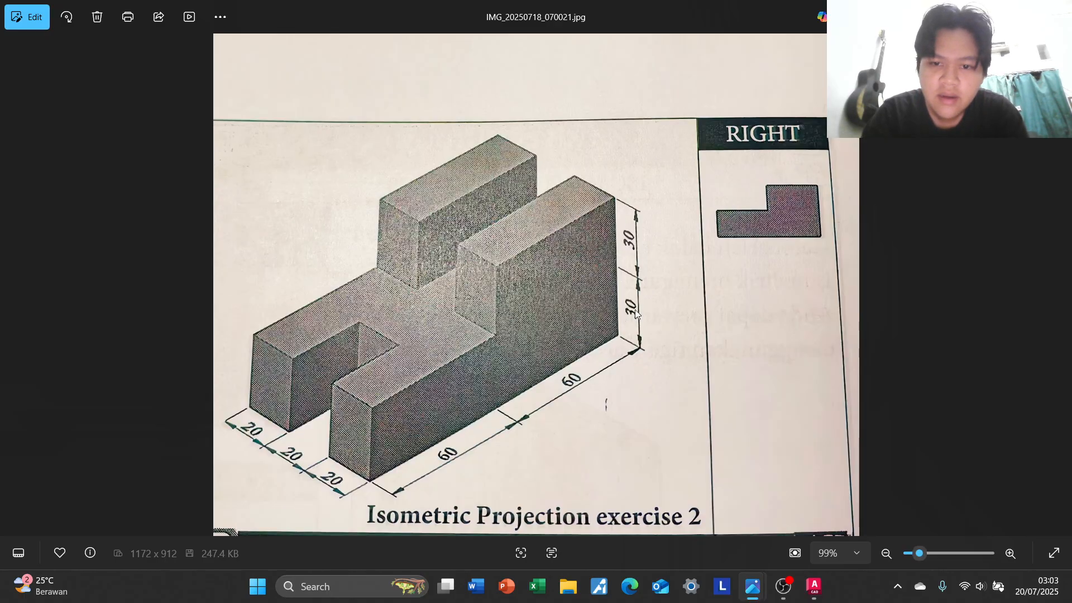
{"action": "key", "text": "alt+Tab"}
{"action": "left_click", "coordinate": [364, 340]}
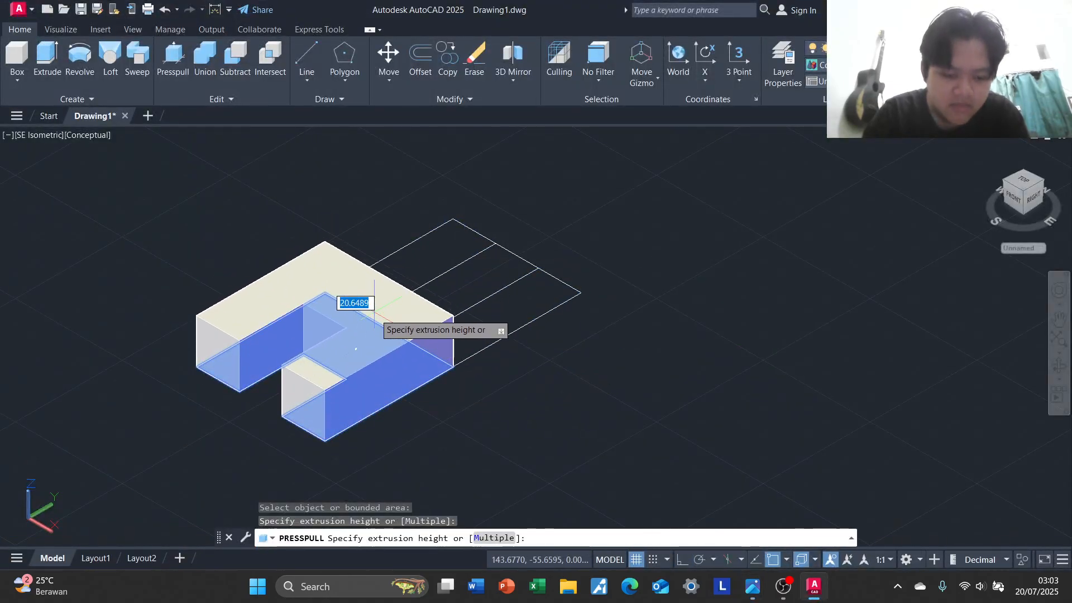
{"action": "type", "text": "30"}
{"action": "key", "text": "Return"}
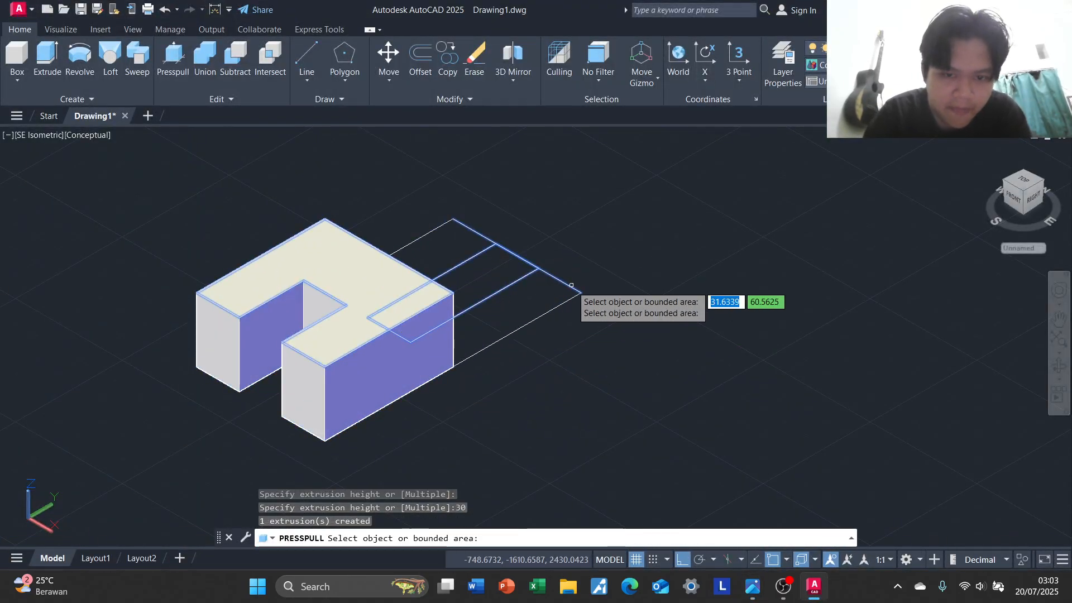
Check the reference drawing and Presspull the right rear strip up 60 units
{"action": "key", "text": "alt+Tab"}
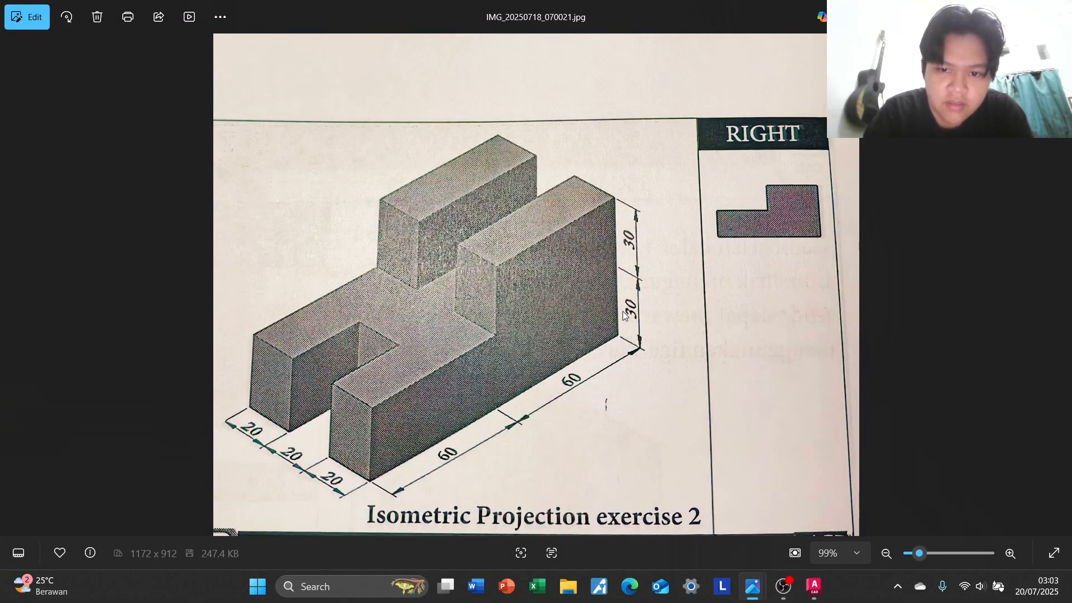
{"action": "key", "text": "alt+Tab"}
{"action": "left_click", "coordinate": [528, 326]}
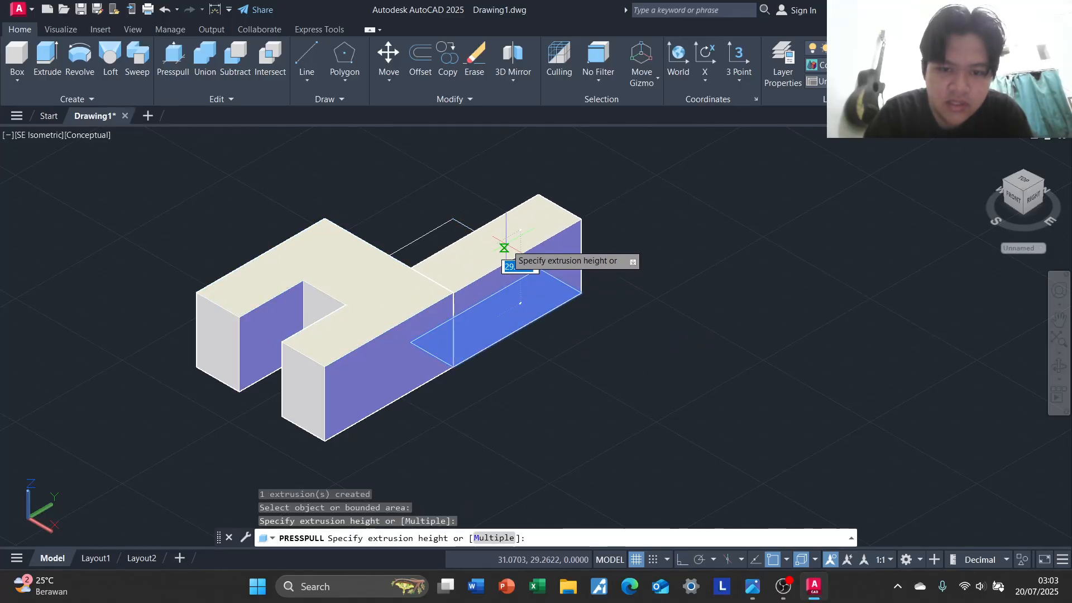
{"action": "type", "text": "60"}
{"action": "key", "text": "Return"}
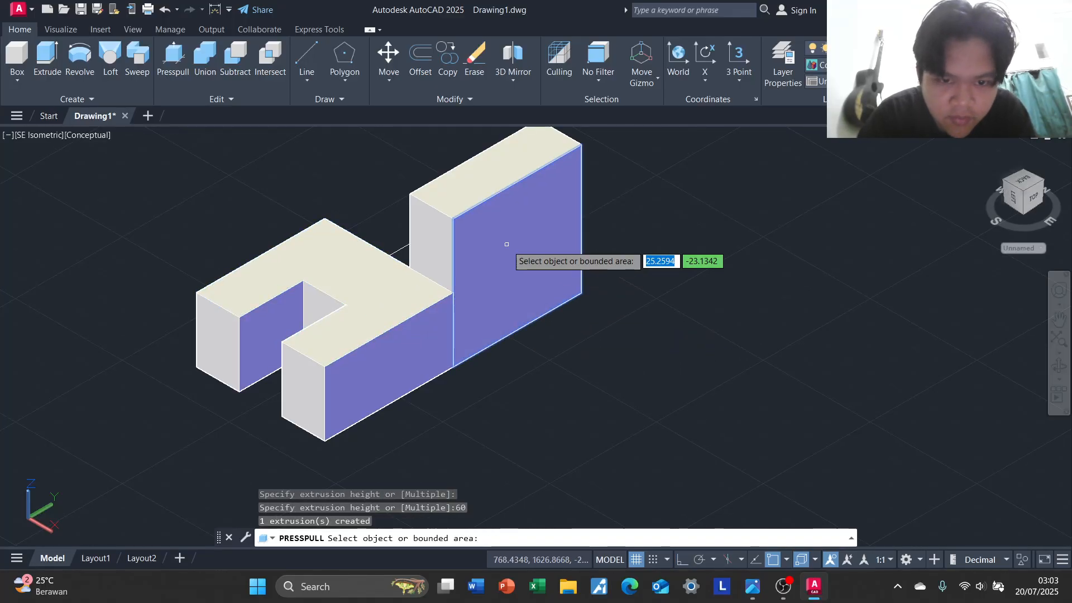
Finish the Presspull command and undo its extrusions
{"action": "key", "text": "ctrl+z"}
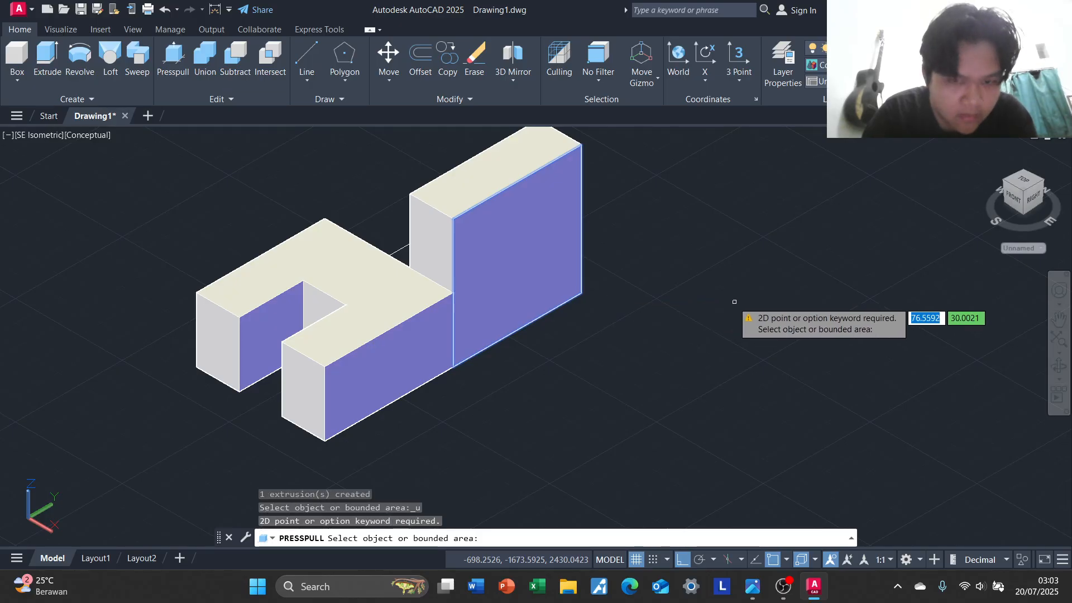
{"action": "key", "text": "Return"}
{"action": "key", "text": "ctrl+z"}
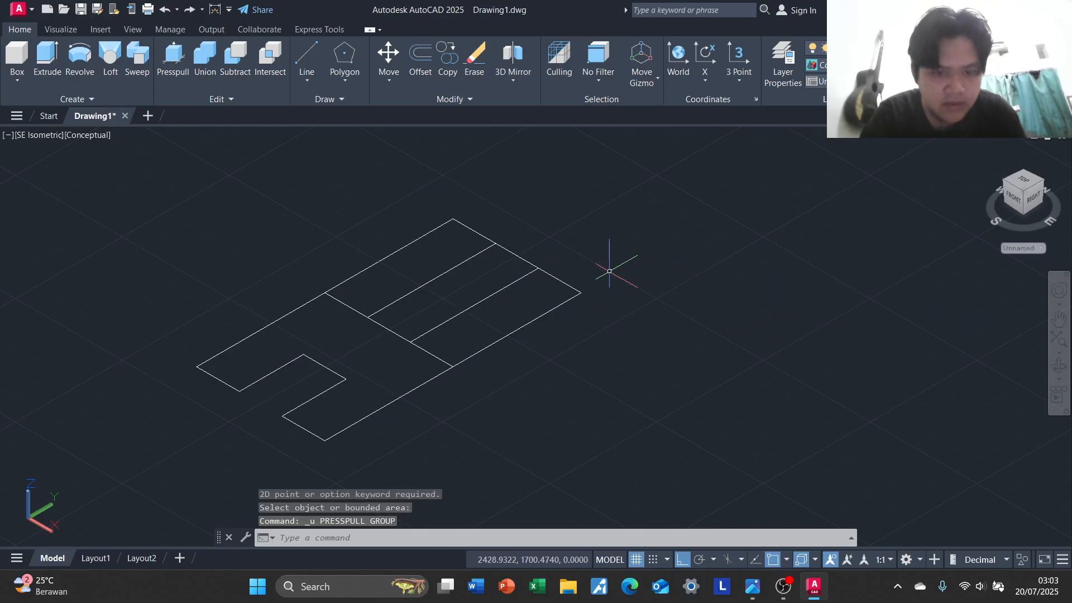
Presspull the U-shaped front area up 30 units and the left rear strip up 60 units
{"action": "left_click", "coordinate": [172, 69]}
{"action": "left_click", "coordinate": [335, 335]}
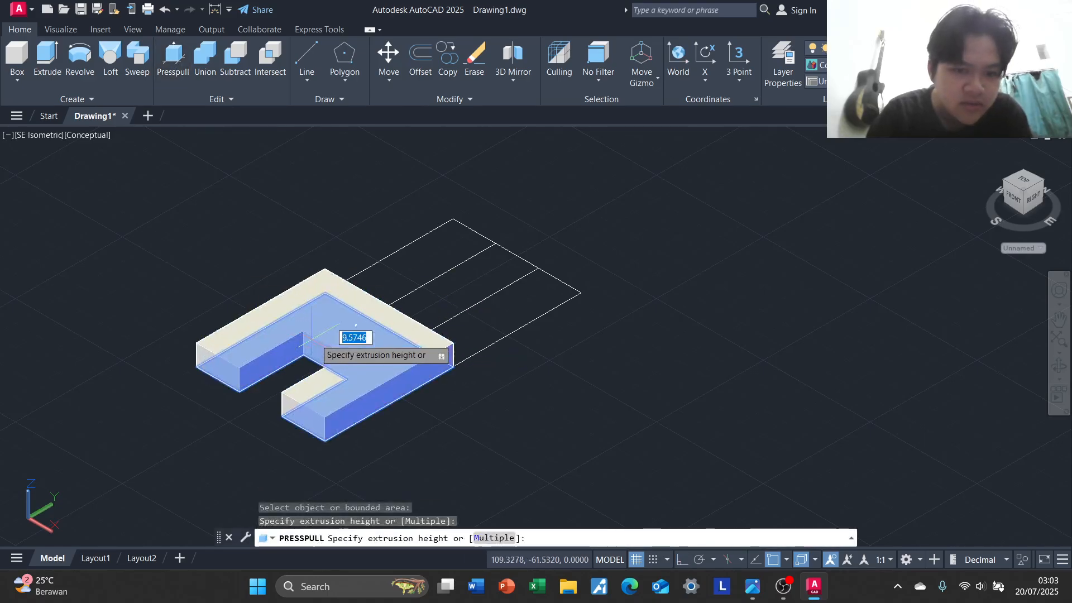
{"action": "type", "text": "30"}
{"action": "key", "text": "Return"}
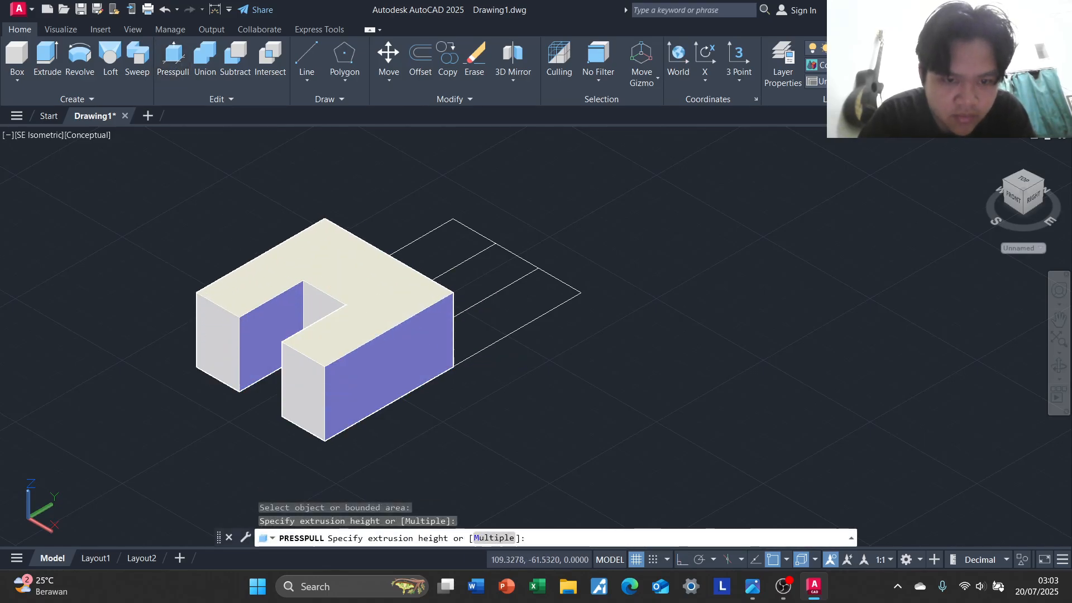
{"action": "left_click", "coordinate": [435, 255]}
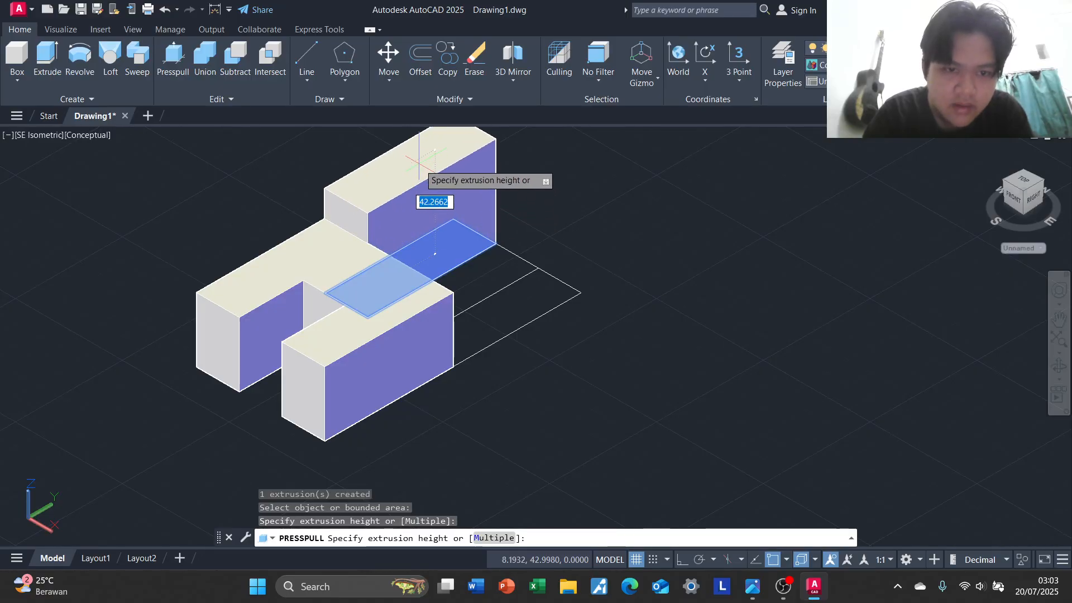
{"action": "type", "text": "6"}
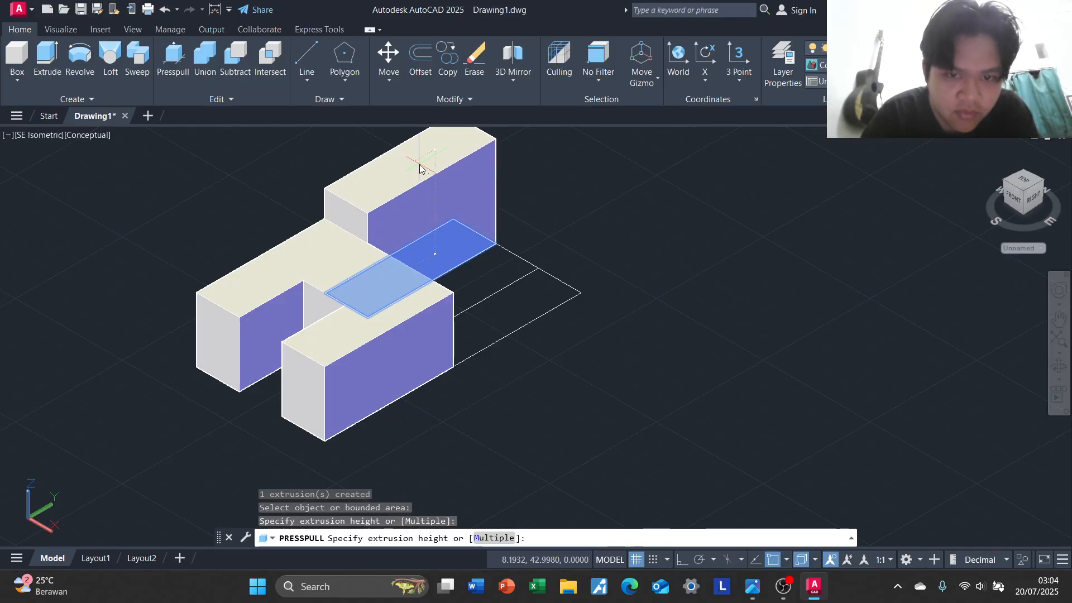
{"action": "key", "text": "Return"}
Presspull the middle rear strip up 30 units and the right rear strip up 60 units, checking the reference drawing
{"action": "left_click", "coordinate": [478, 278]}
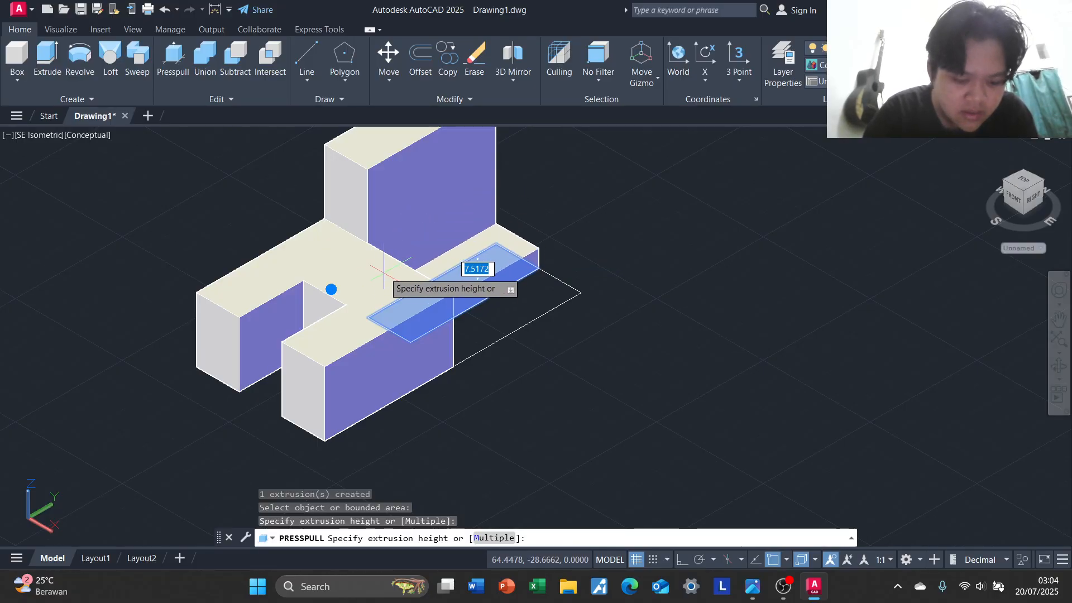
{"action": "key", "text": "alt+Tab"}
{"action": "key", "text": "alt+Tab"}
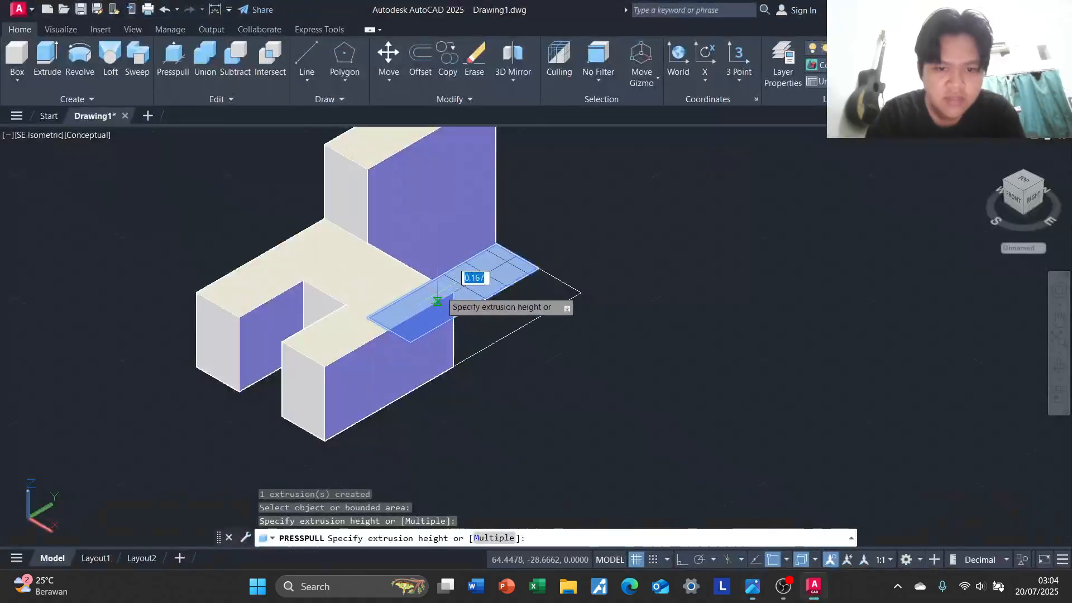
{"action": "left_click", "coordinate": [443, 258]}
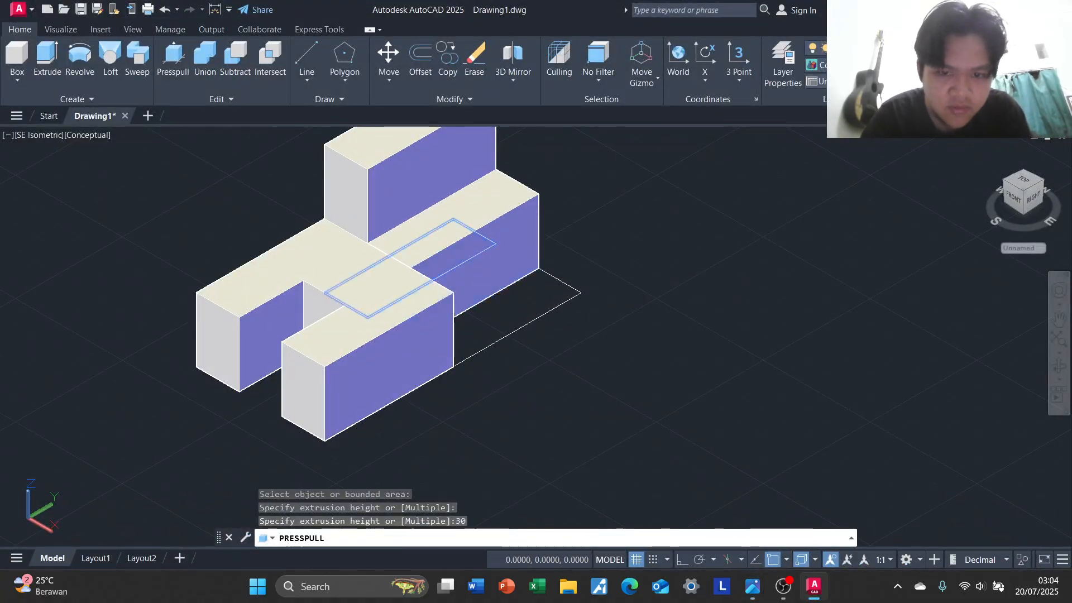
{"action": "left_click", "coordinate": [491, 309]}
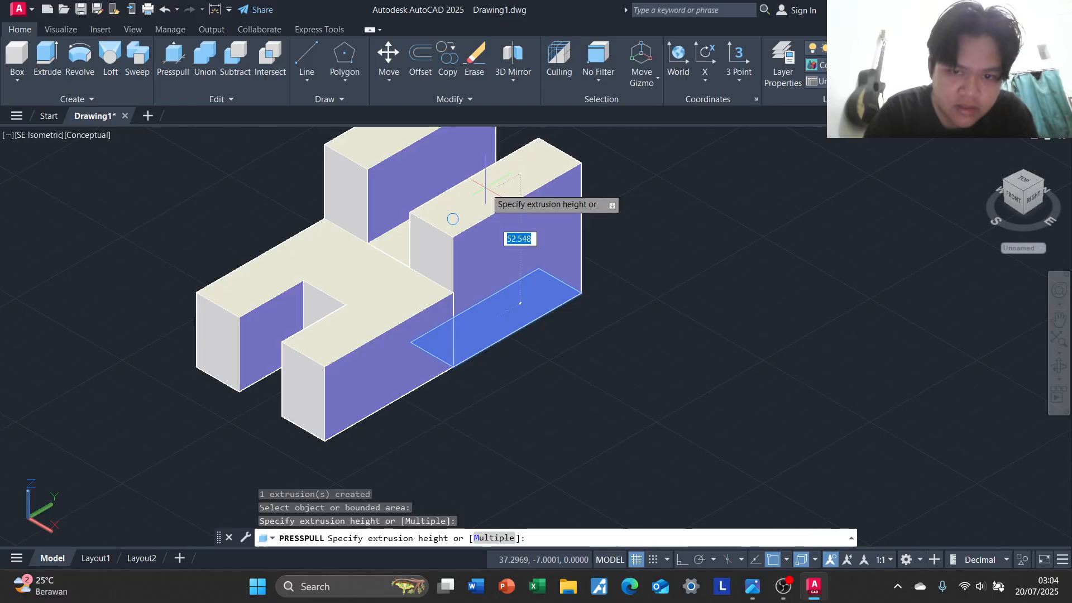
{"action": "key", "text": "Return"}
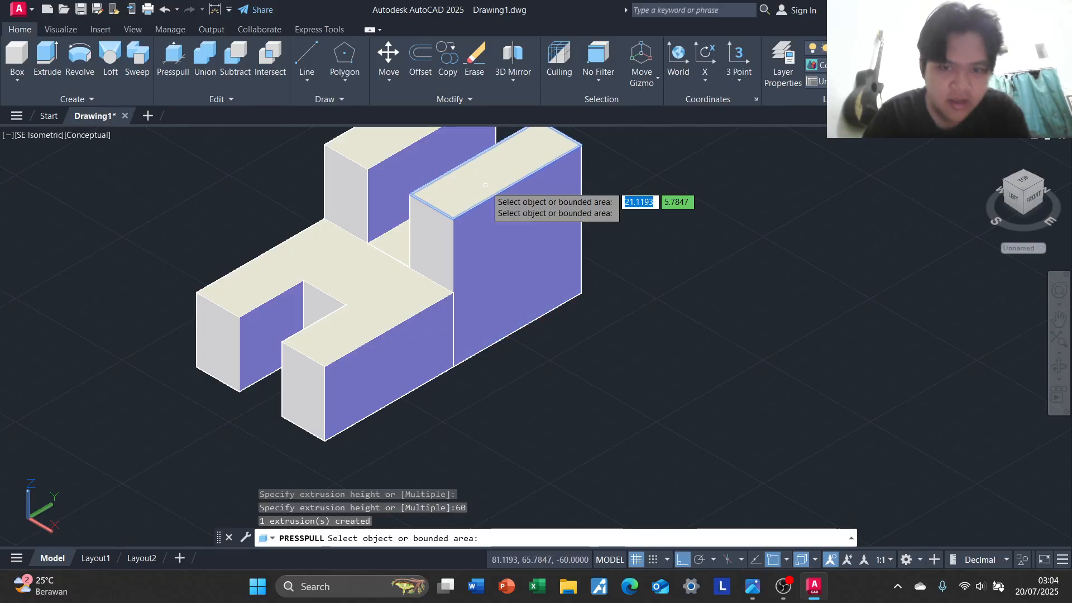
{"action": "key", "text": "Return"}
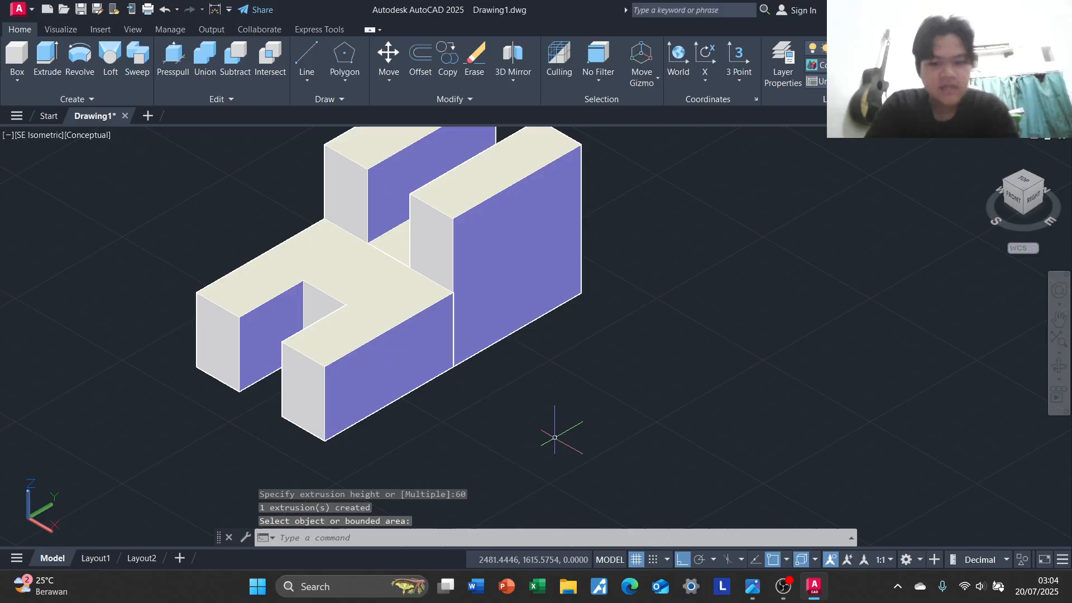
Add three aligned linear dimensions along the block's front base edge, for the left leg, the slot opening and the right leg
{"action": "key", "text": "alt+Tab"}
{"action": "key", "text": "alt+Tab"}
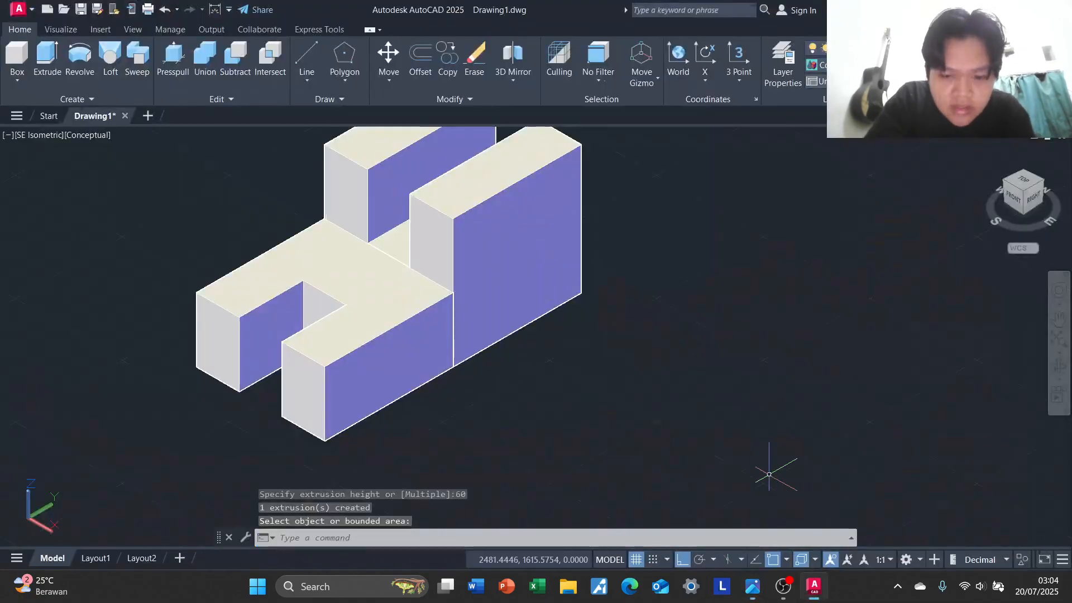
{"action": "middle_click_drag", "start_coordinate": [624, 431], "coordinate": [681, 388]}
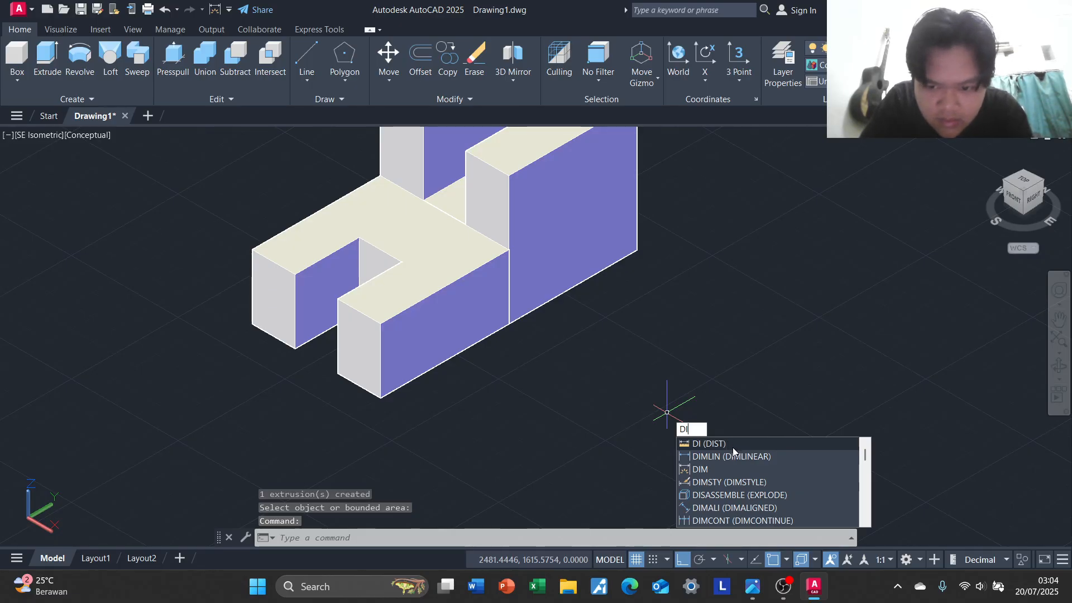
{"action": "left_click", "coordinate": [761, 458]}
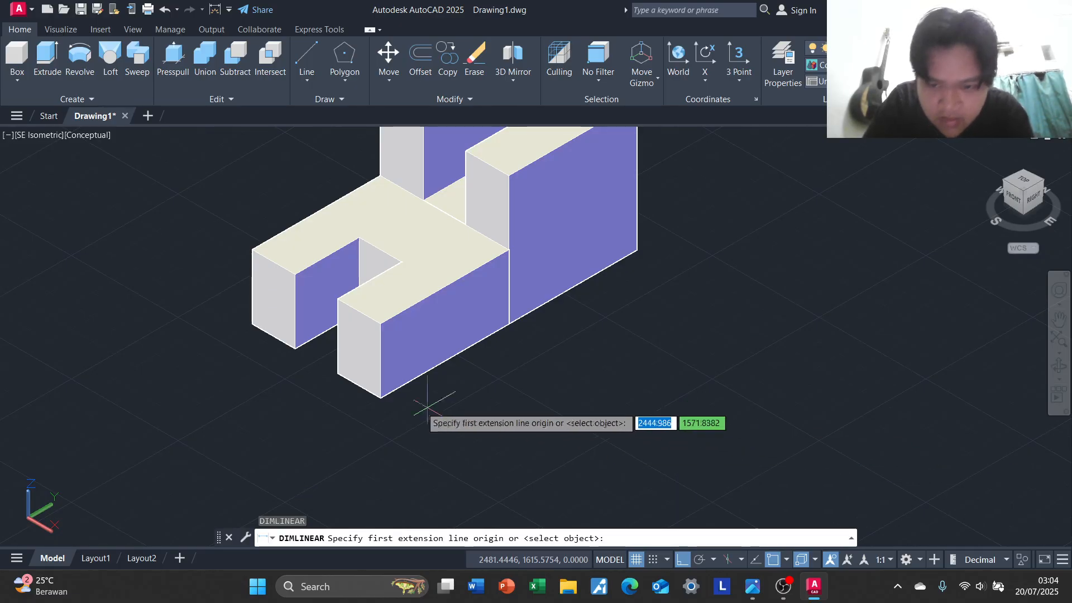
{"action": "left_click", "coordinate": [253, 324]}
{"action": "left_click", "coordinate": [295, 349]}
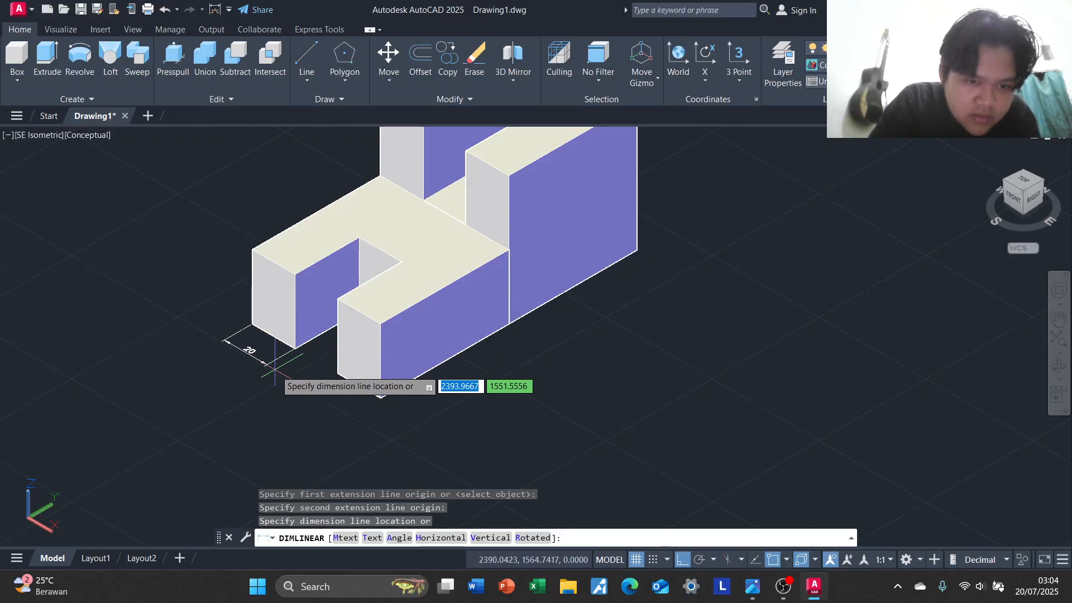
{"action": "left_click", "coordinate": [274, 369]}
{"action": "key", "text": "Return"}
{"action": "left_click", "coordinate": [294, 348]}
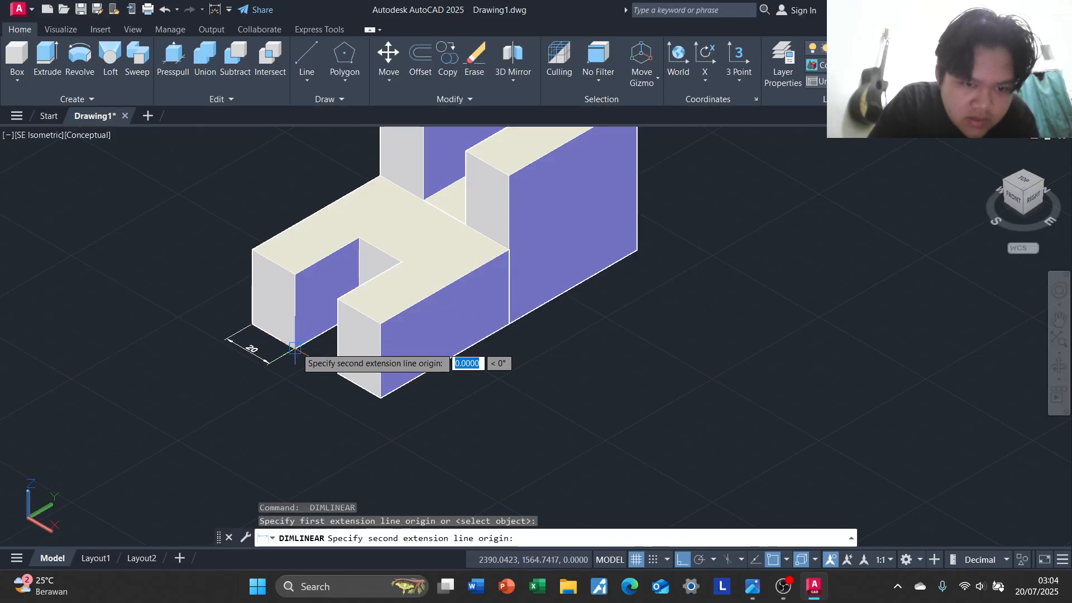
{"action": "left_click", "coordinate": [337, 373]}
{"action": "left_click", "coordinate": [271, 364]}
{"action": "key", "text": "Return"}
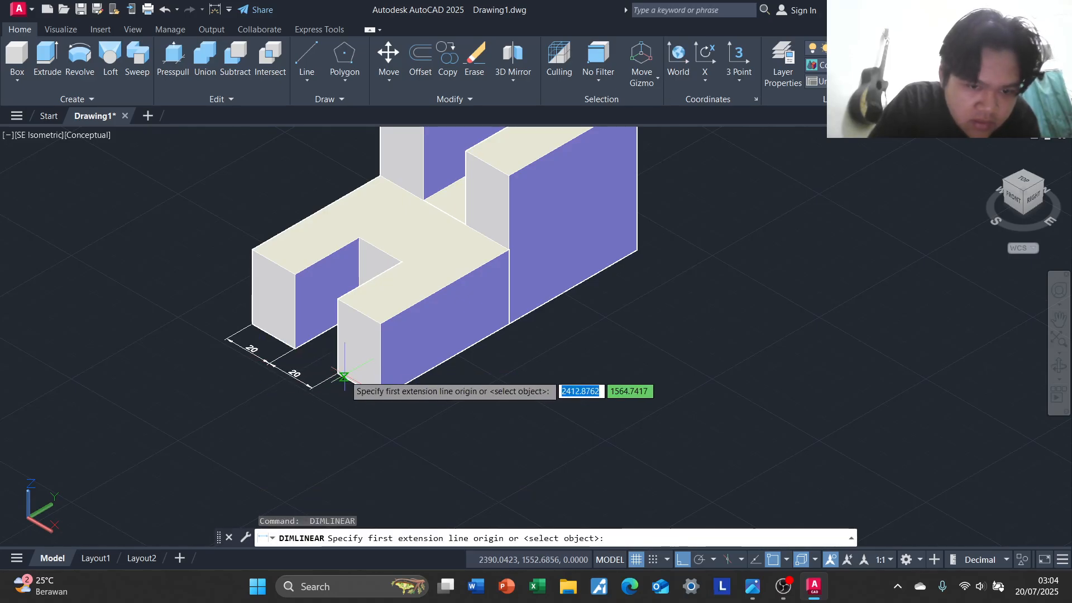
{"action": "left_click", "coordinate": [344, 378]}
{"action": "left_click", "coordinate": [381, 396]}
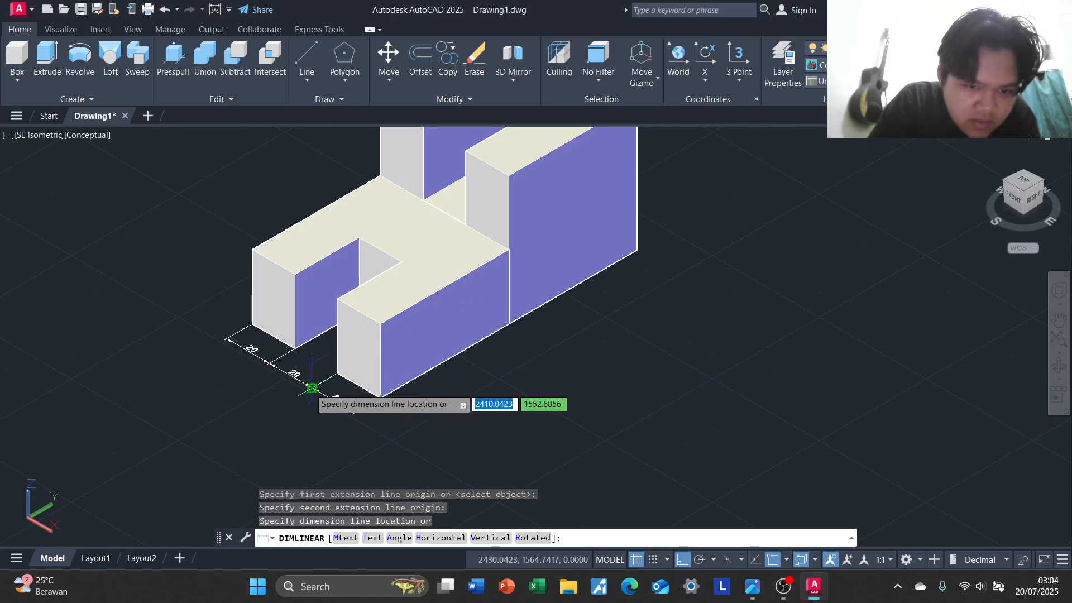
{"action": "left_click", "coordinate": [312, 387]}
Add two in-line linear dimensions along the right base edge, one for the front half and one for the rear half
{"action": "key", "text": "Return"}
{"action": "left_click", "coordinate": [380, 397]}
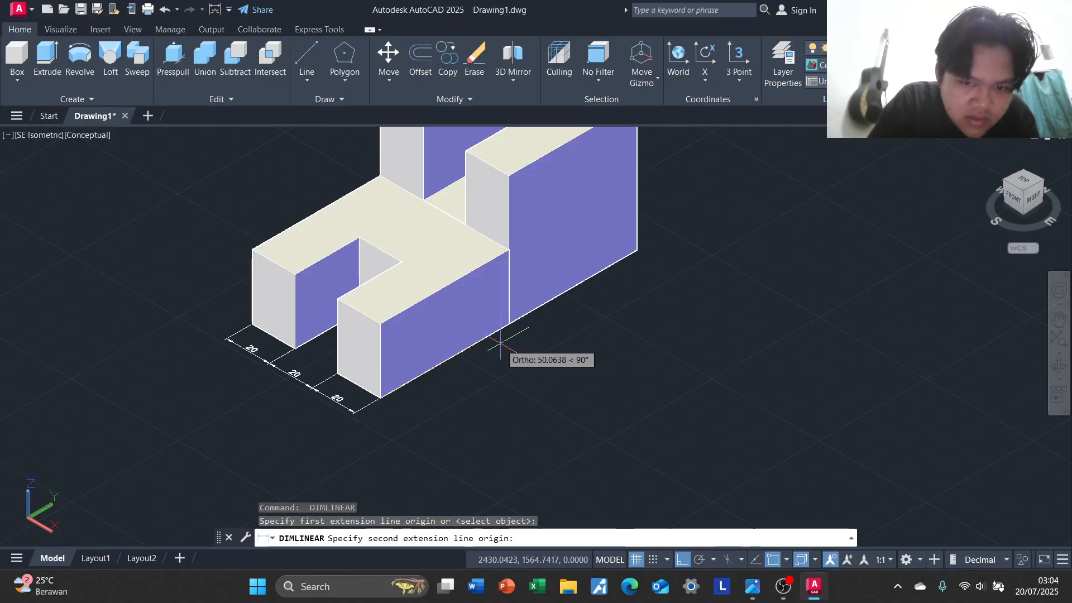
{"action": "left_click", "coordinate": [509, 324]}
{"action": "left_click", "coordinate": [531, 346]}
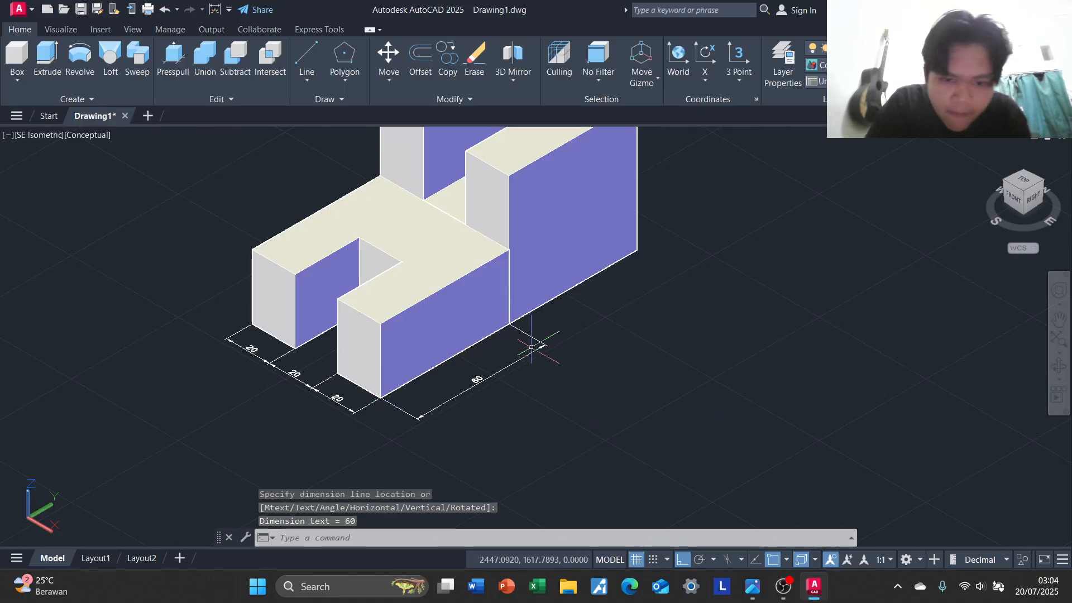
{"action": "key", "text": "Return"}
{"action": "left_click", "coordinate": [509, 324]}
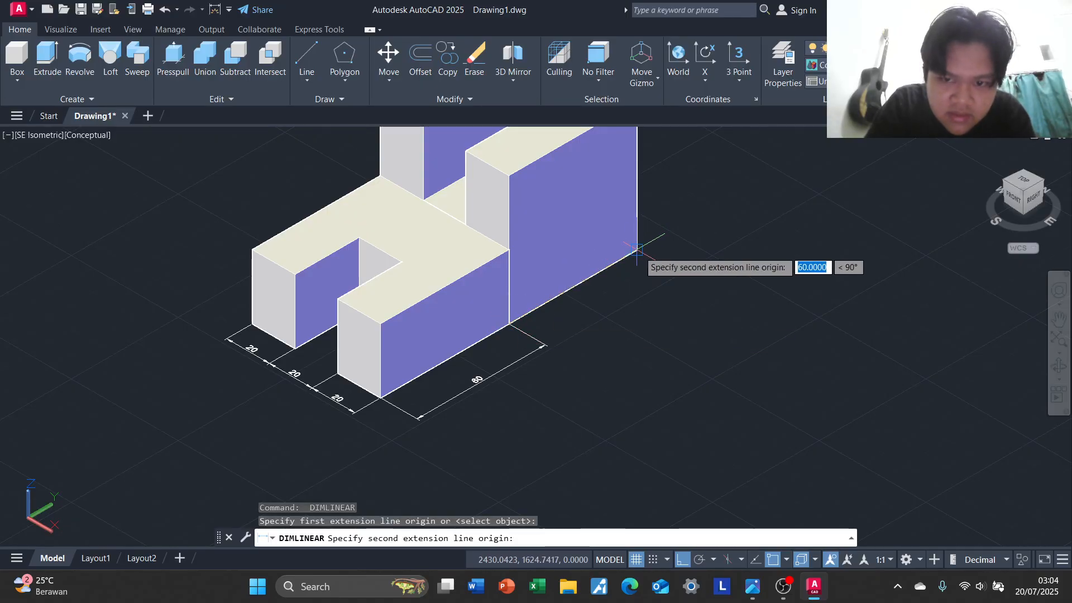
{"action": "left_click", "coordinate": [637, 251]}
{"action": "left_click", "coordinate": [544, 342]}
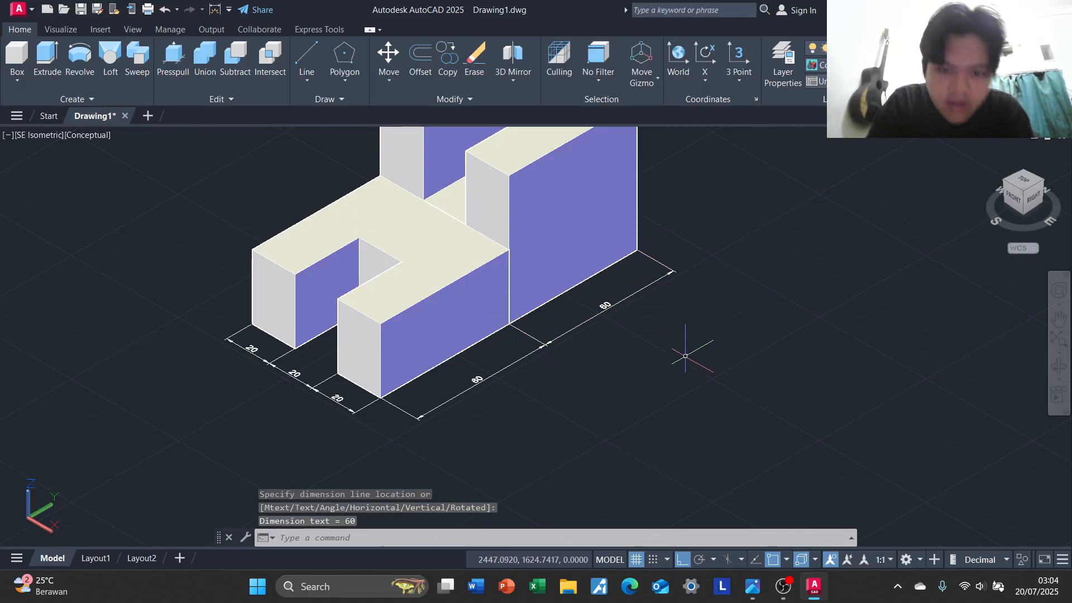
{"action": "key", "text": "Escape"}
Move the UCS onto the outer vertical face of the tall right rear block and align it to that face
{"action": "middle_click_drag", "start_coordinate": [622, 416], "coordinate": [559, 465]}
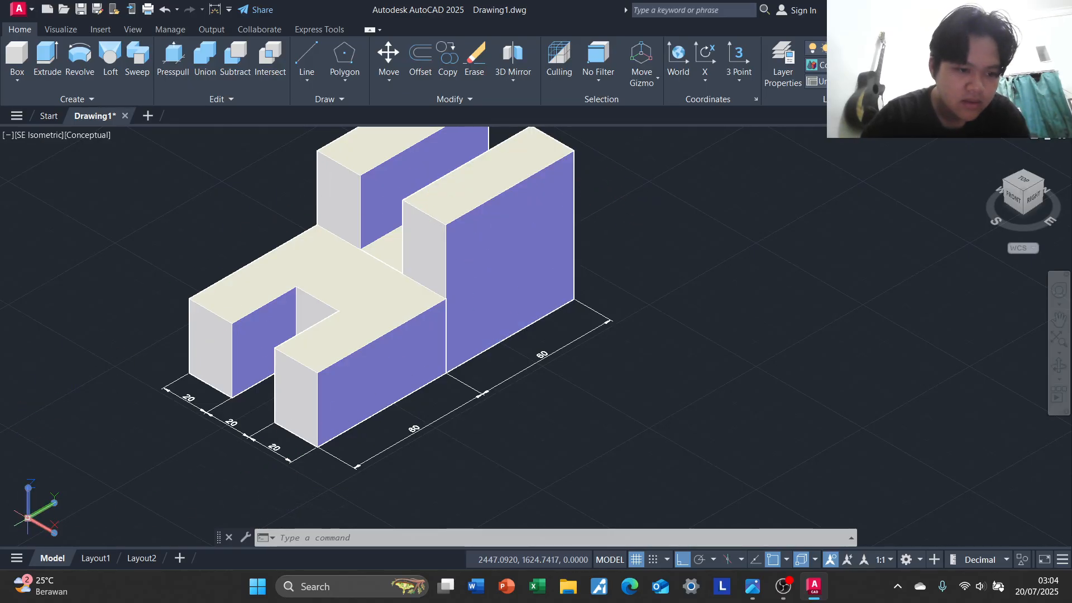
{"action": "left_click", "coordinate": [24, 517]}
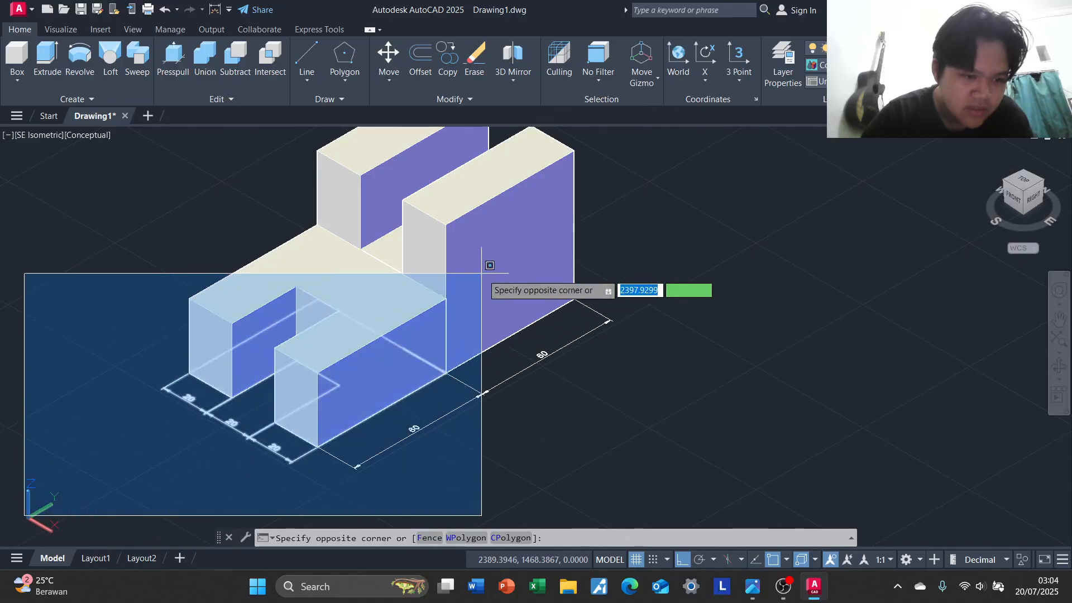
{"action": "left_click", "coordinate": [177, 445]}
{"action": "left_click", "coordinate": [28, 518]}
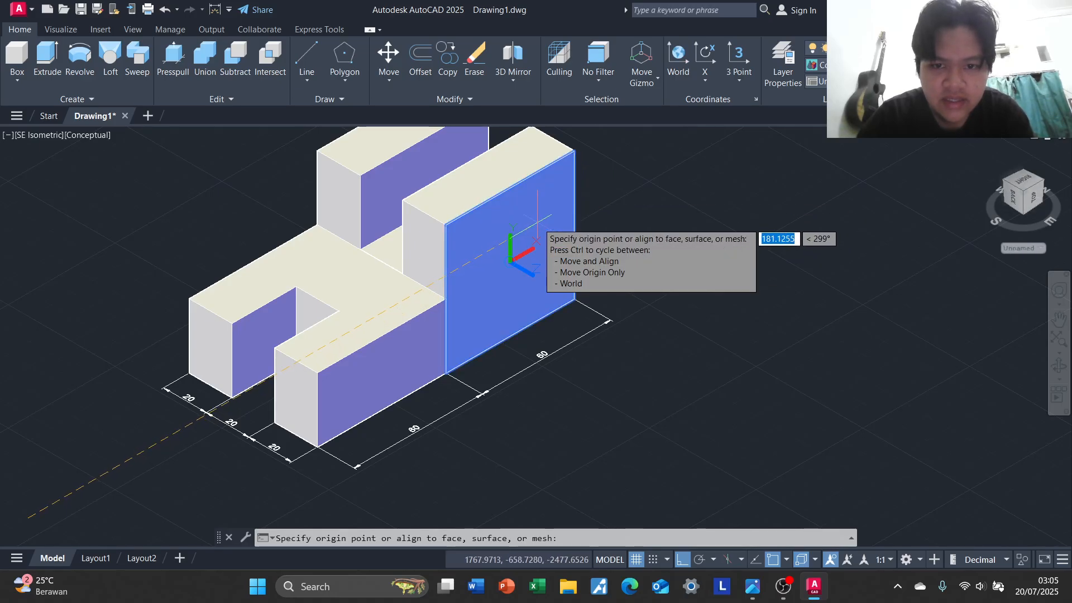
{"action": "left_click", "coordinate": [535, 226]}
Add a vertical linear dimension along the upper half of the tall right rear block's outer edge, offset outward from the face
{"action": "middle_click_drag", "start_coordinate": [732, 271], "coordinate": [652, 339]}
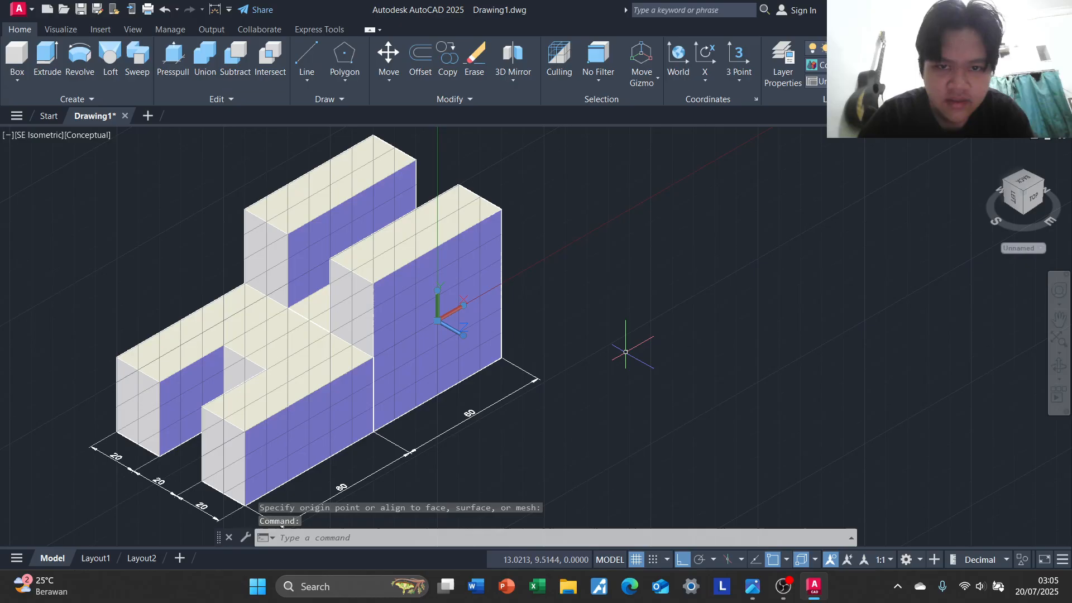
{"action": "type", "text": "li"}
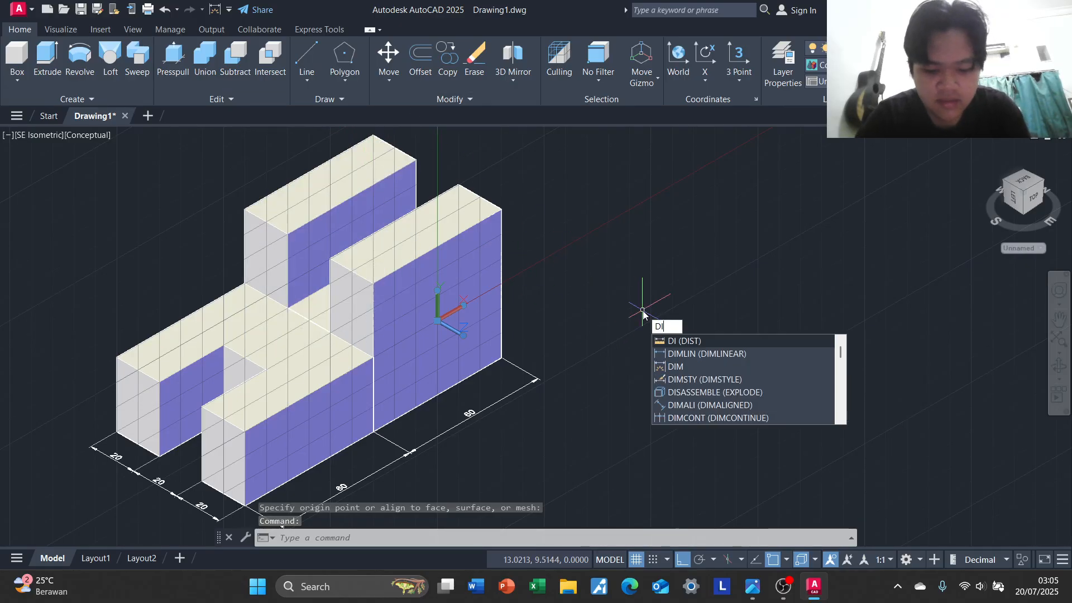
{"action": "key", "text": "Return"}
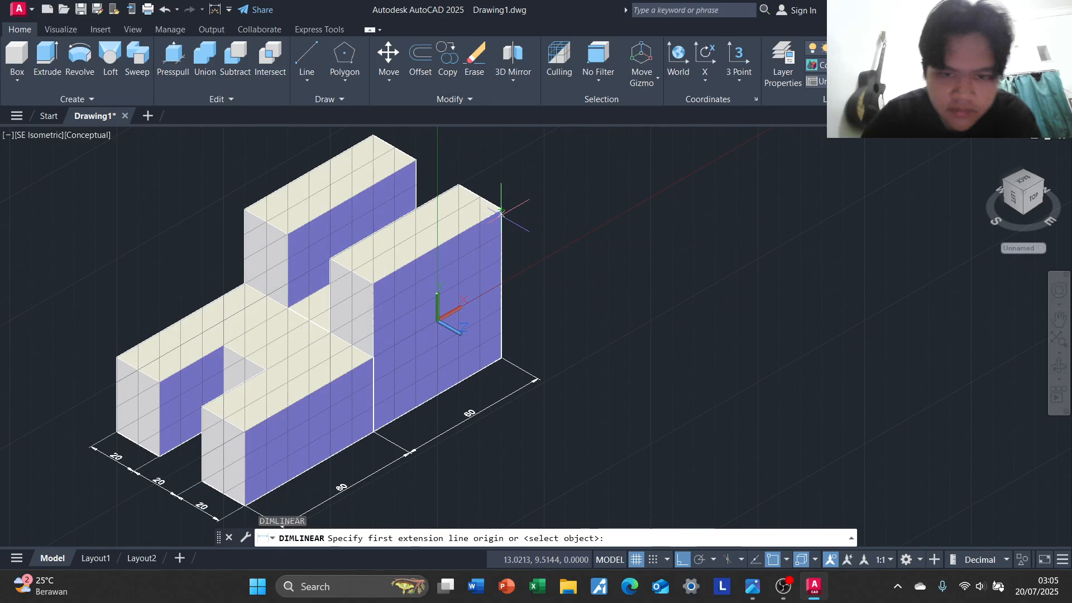
{"action": "left_click", "coordinate": [502, 211]}
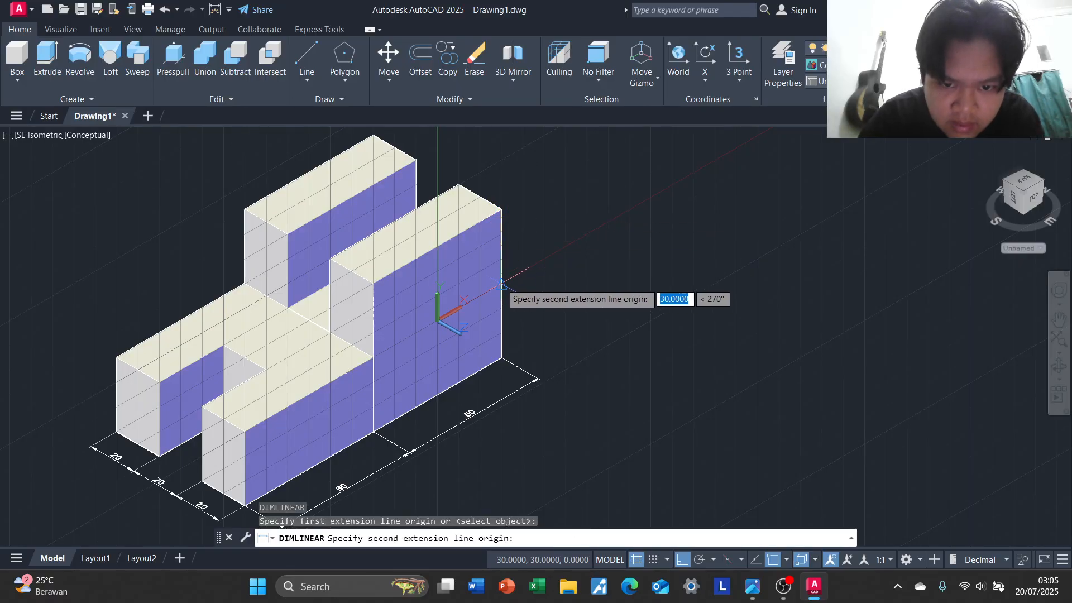
{"action": "left_click", "coordinate": [502, 285]}
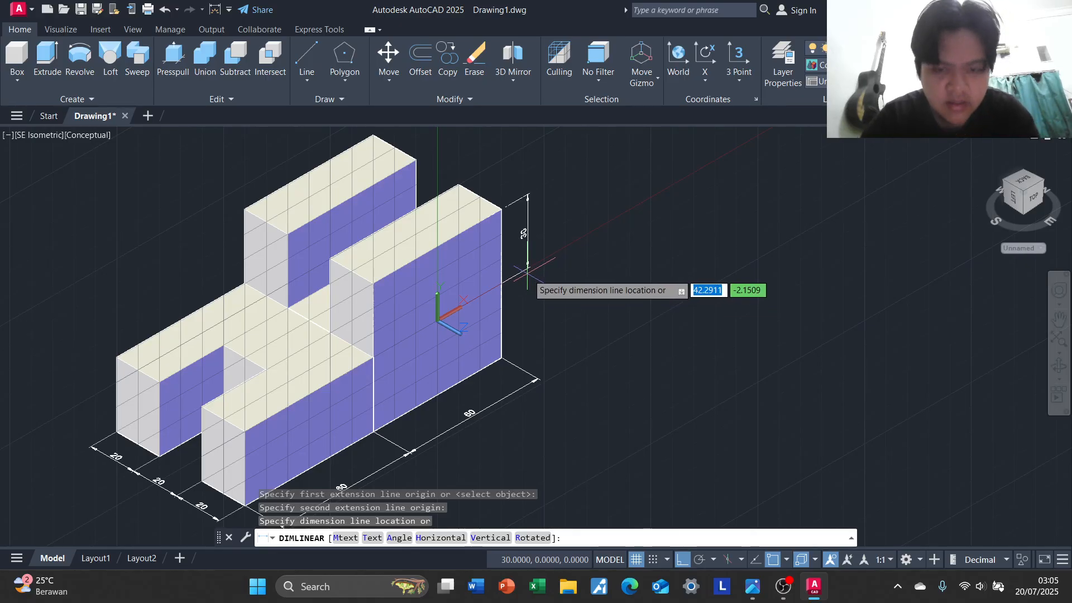
{"action": "left_click", "coordinate": [525, 275]}
Add a second linear dimension for the lower half of the same outer edge, in line with the upper one
{"action": "key", "text": "Return"}
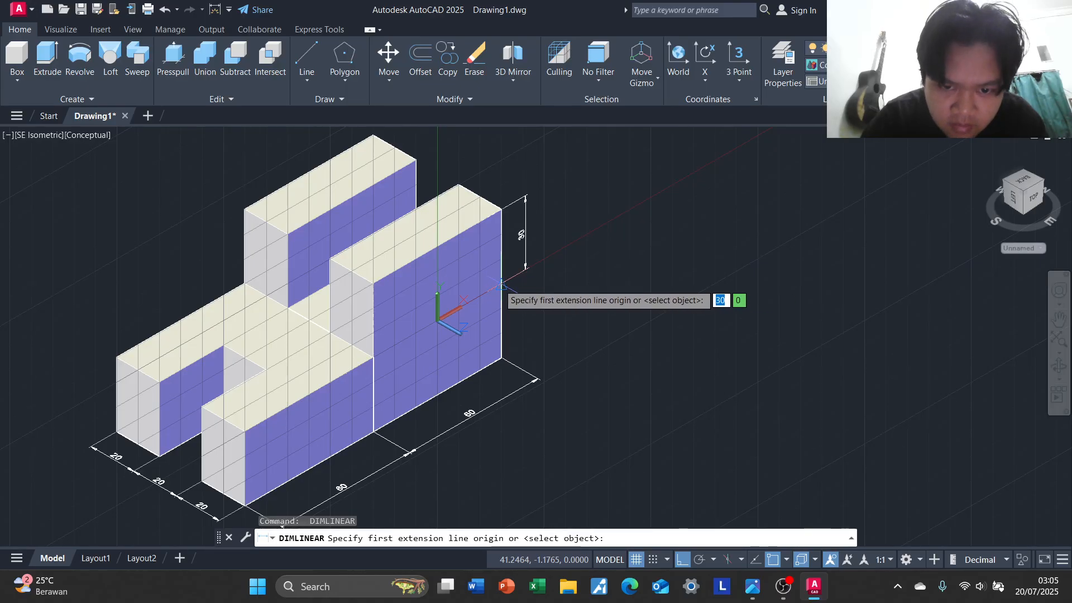
{"action": "left_click", "coordinate": [501, 288]}
{"action": "left_click", "coordinate": [502, 358]}
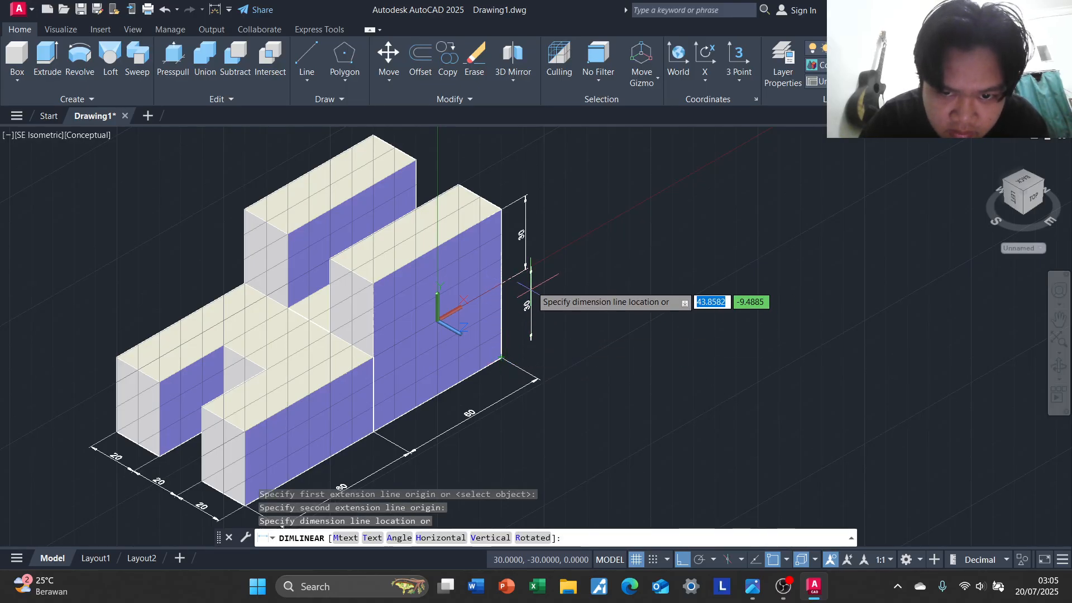
{"action": "left_click", "coordinate": [524, 285]}
{"action": "key", "text": "Escape"}
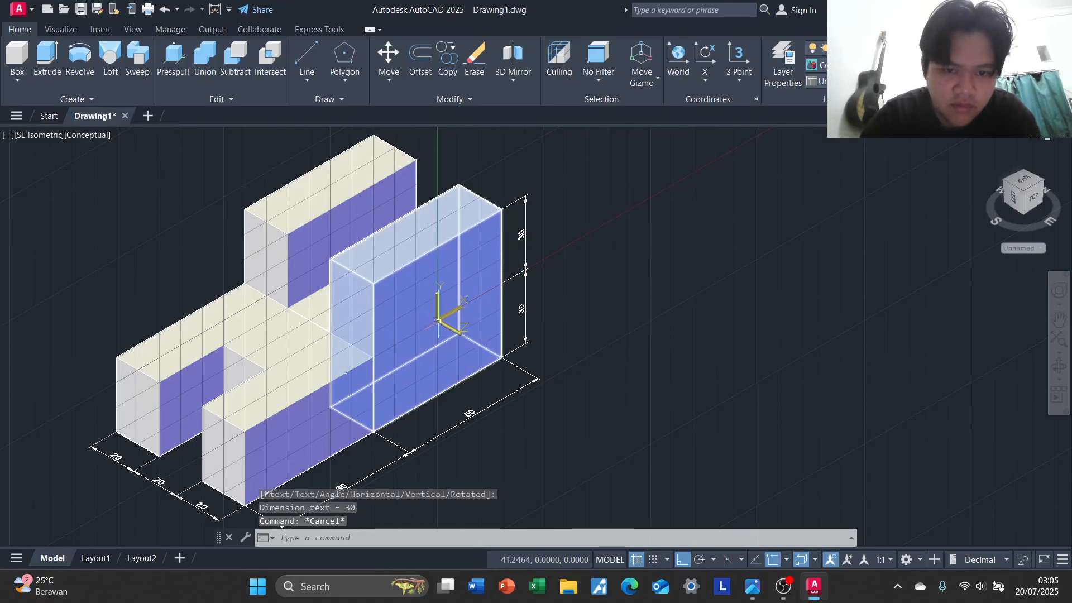
Switch to the 3D Modeling workspace and toggle the UCS icon between fixed-corner display and display at the origin
{"action": "left_click", "coordinate": [919, 559]}
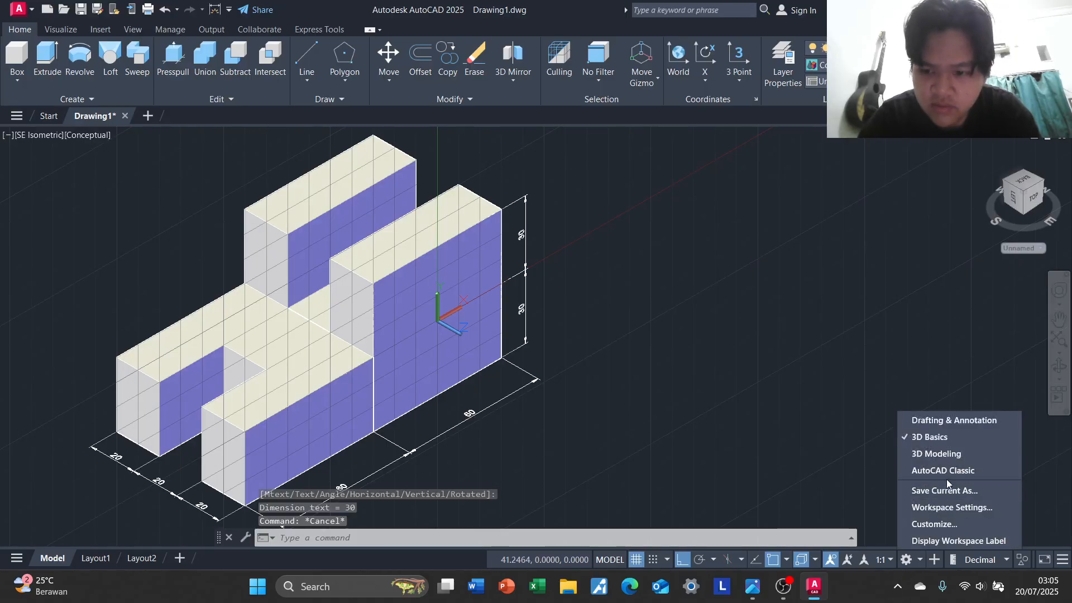
{"action": "left_click", "coordinate": [947, 461]}
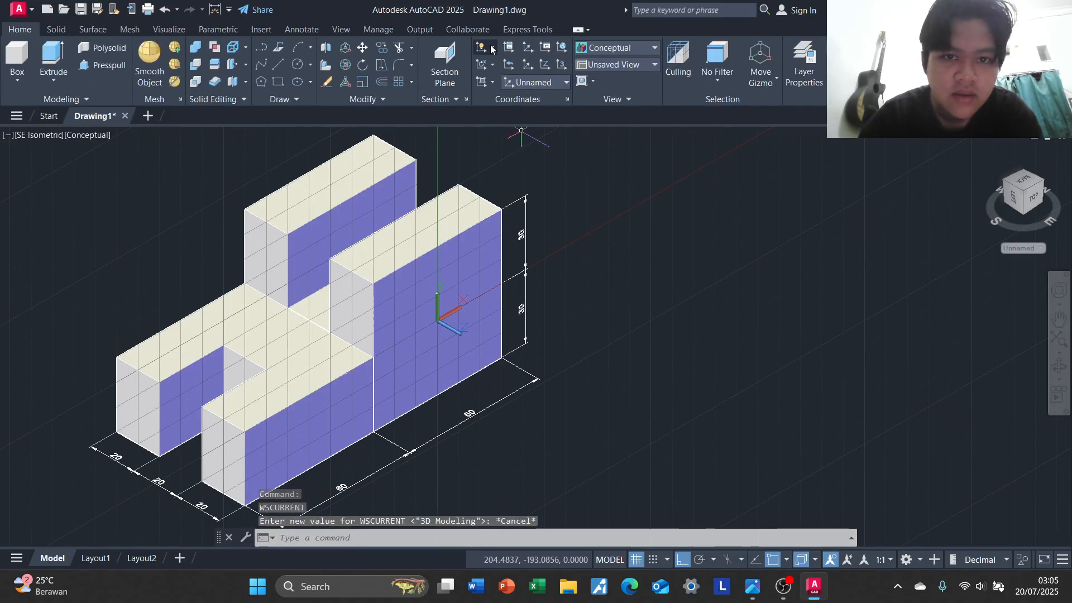
{"action": "left_click", "coordinate": [491, 50]}
{"action": "left_click", "coordinate": [514, 94]}
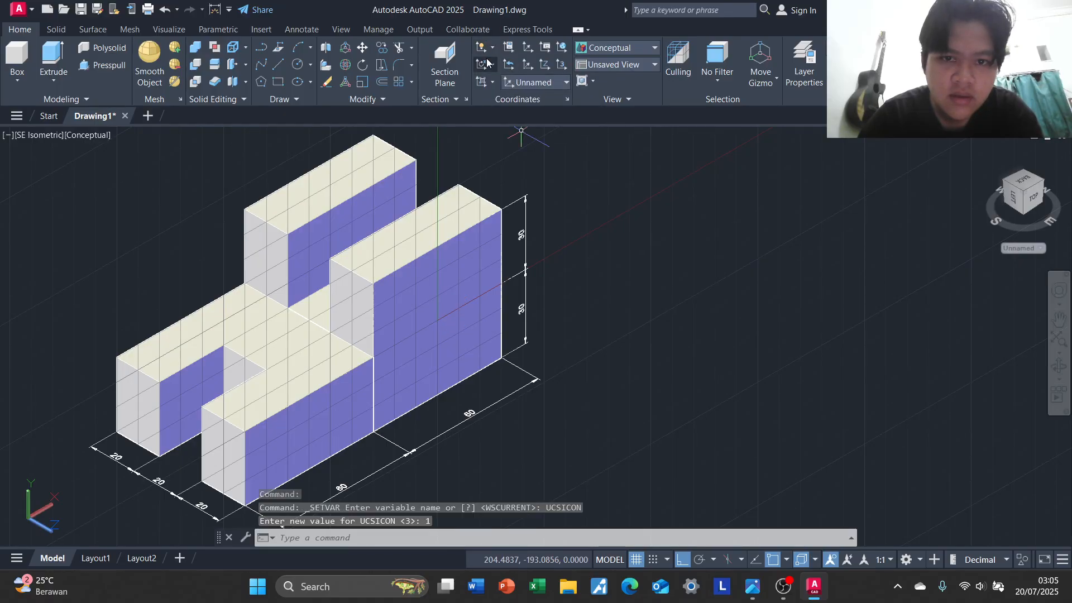
{"action": "left_click", "coordinate": [487, 63]}
{"action": "left_click", "coordinate": [516, 72]}
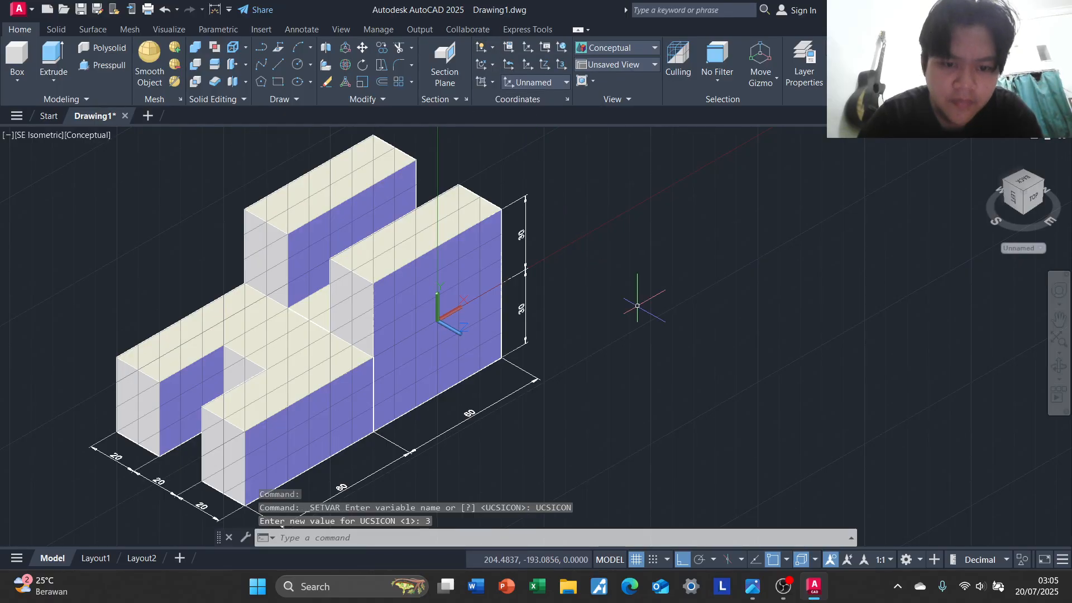
{"action": "middle_click", "coordinate": [613, 342]}
{"action": "key", "text": "Escape"}
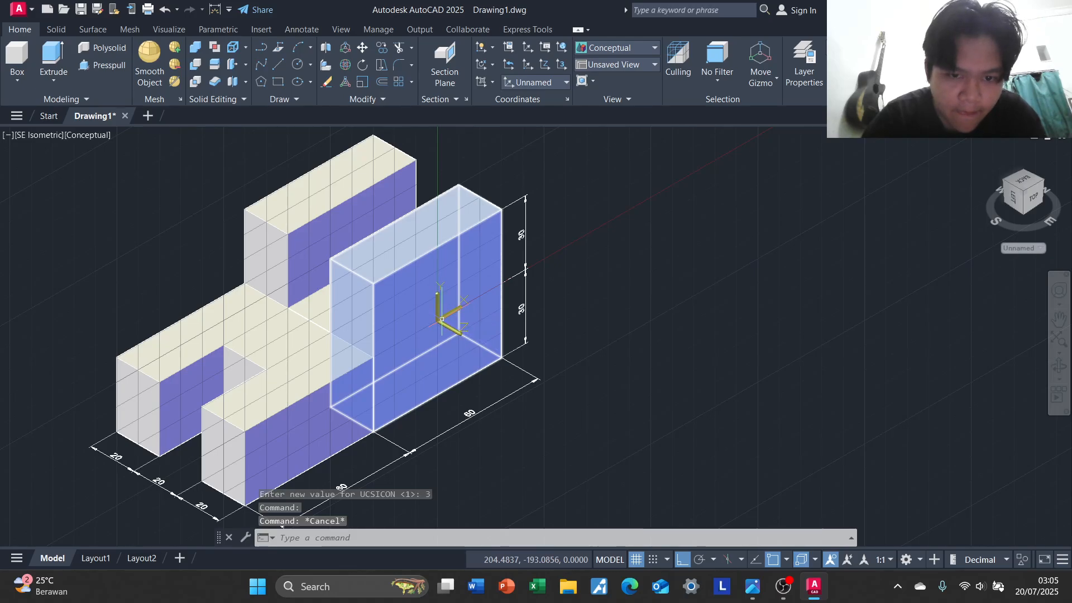
Move the UCS origin off the block into the empty space beside it and turn its Z axis to point vertically upward
{"action": "left_click", "coordinate": [439, 320]}
{"action": "left_click", "coordinate": [440, 320]}
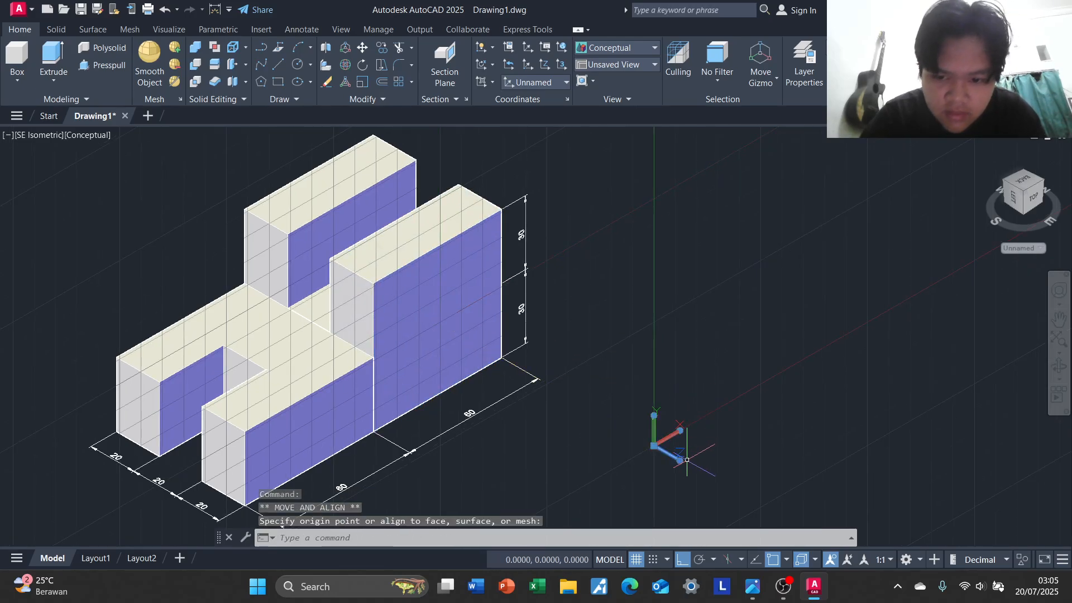
{"action": "left_click", "coordinate": [686, 458]}
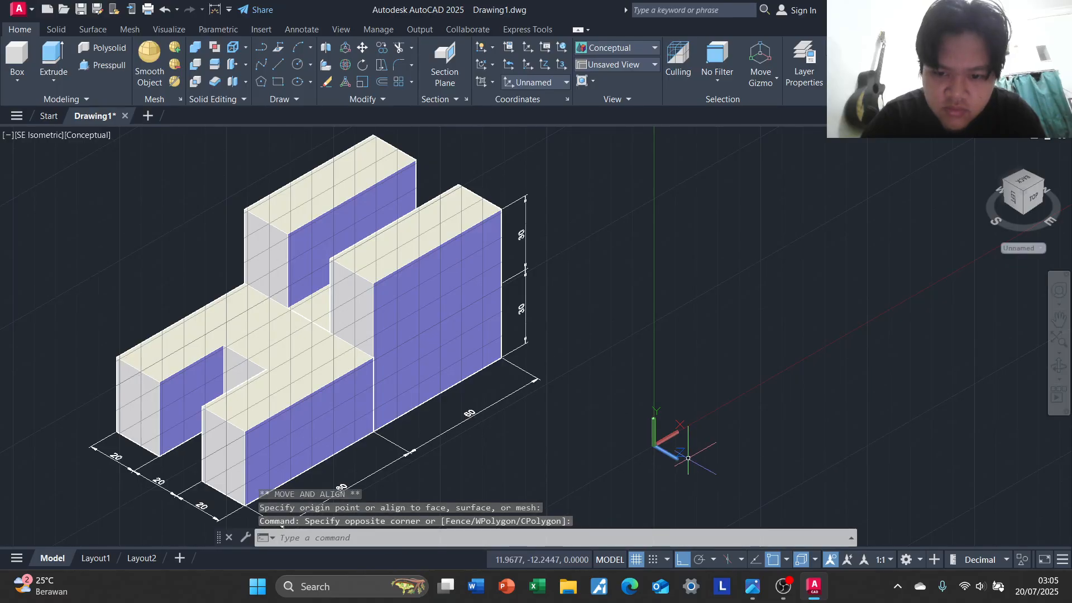
{"action": "mouse_move", "coordinate": [680, 460]}
{"action": "left_click", "coordinate": [726, 478]}
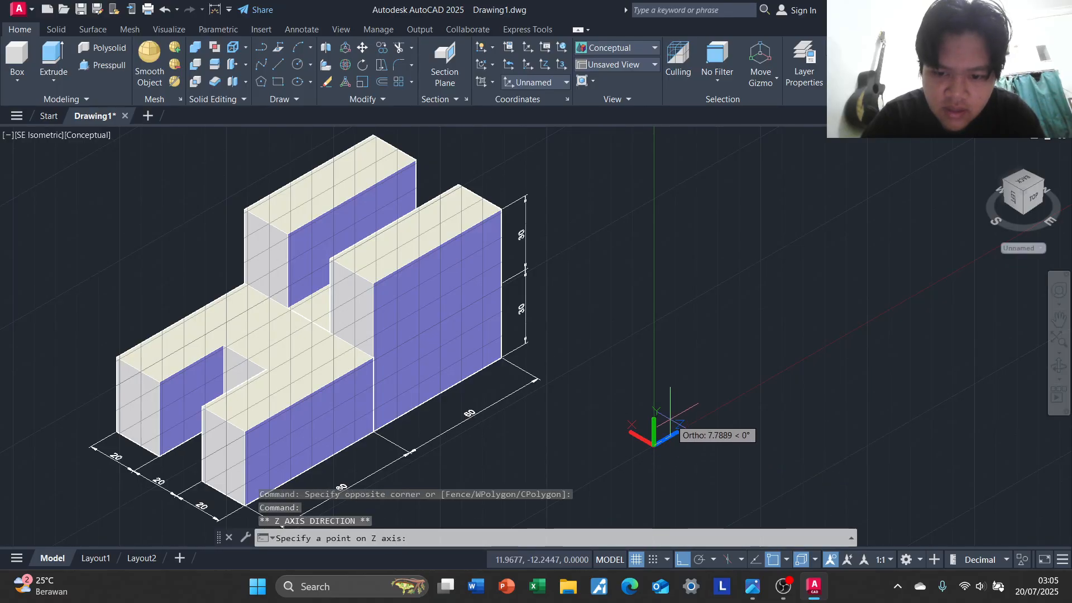
{"action": "left_click", "coordinate": [668, 339]}
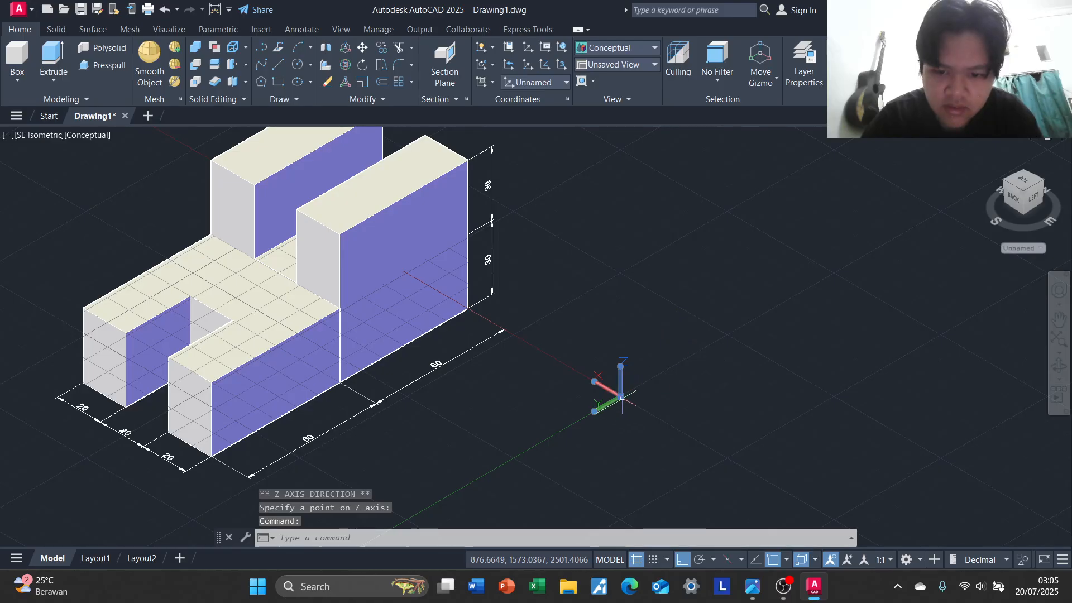
Move the UCS origin farther from the block, beyond its front end
{"action": "left_click", "coordinate": [619, 394]}
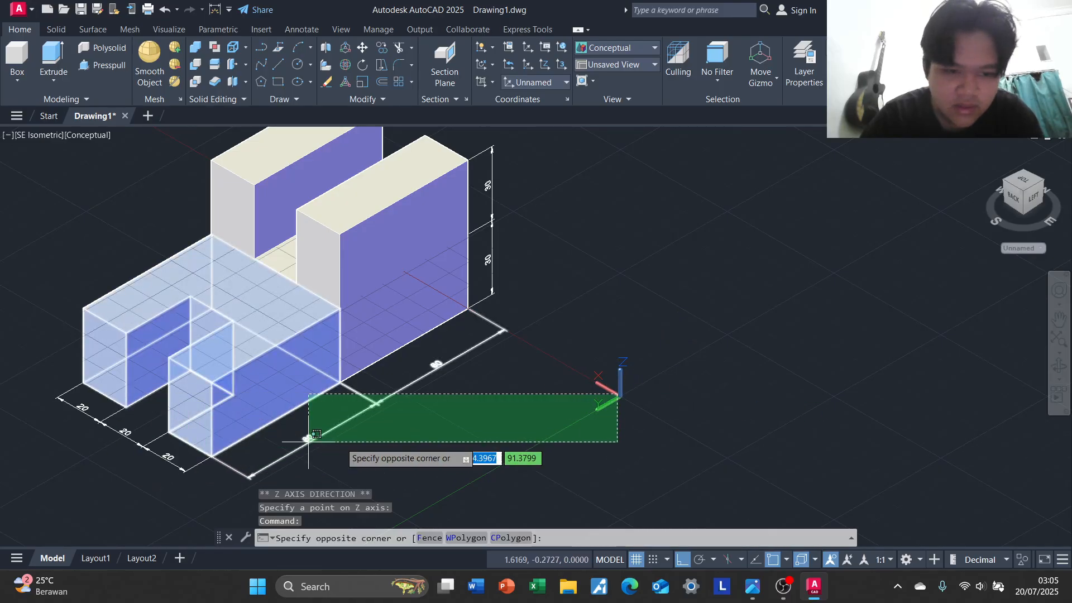
{"action": "left_click", "coordinate": [619, 395]}
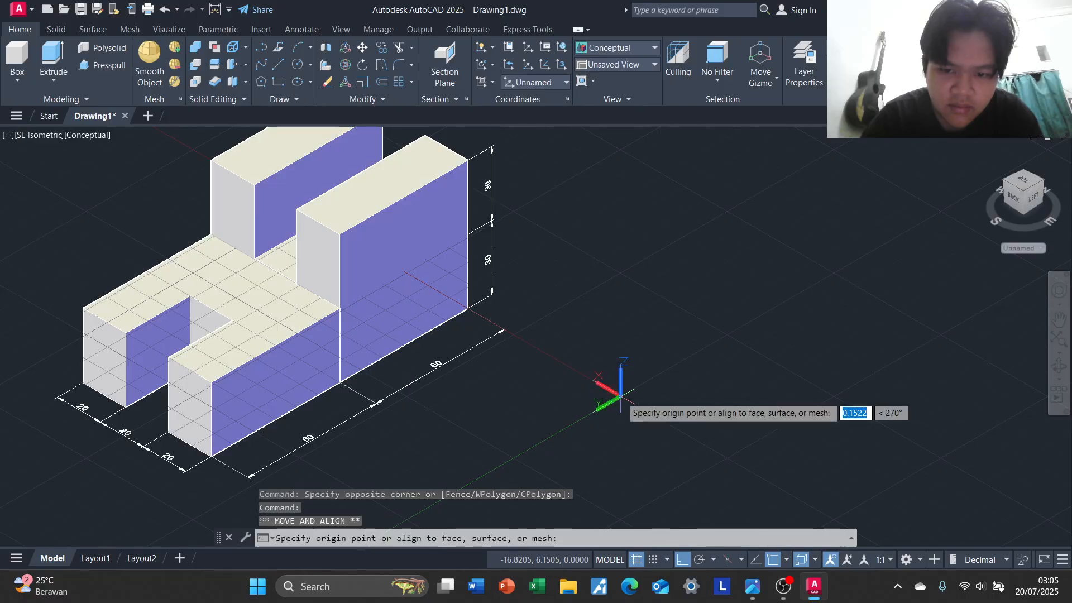
{"action": "middle_click_drag", "start_coordinate": [449, 449], "coordinate": [655, 396]}
{"action": "key", "text": "Escape"}
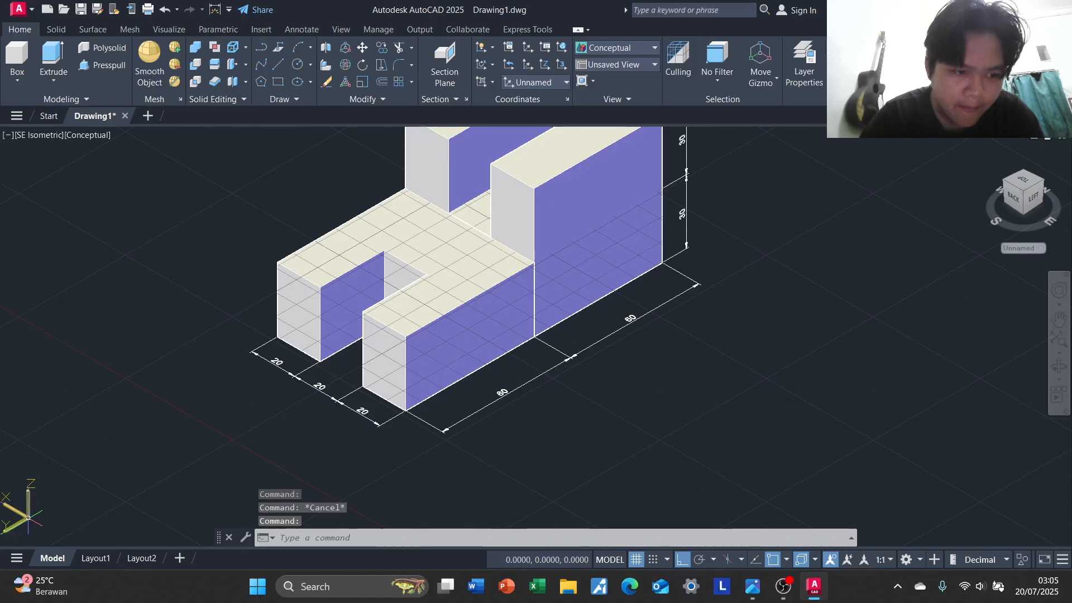
{"action": "left_click", "coordinate": [29, 530]}
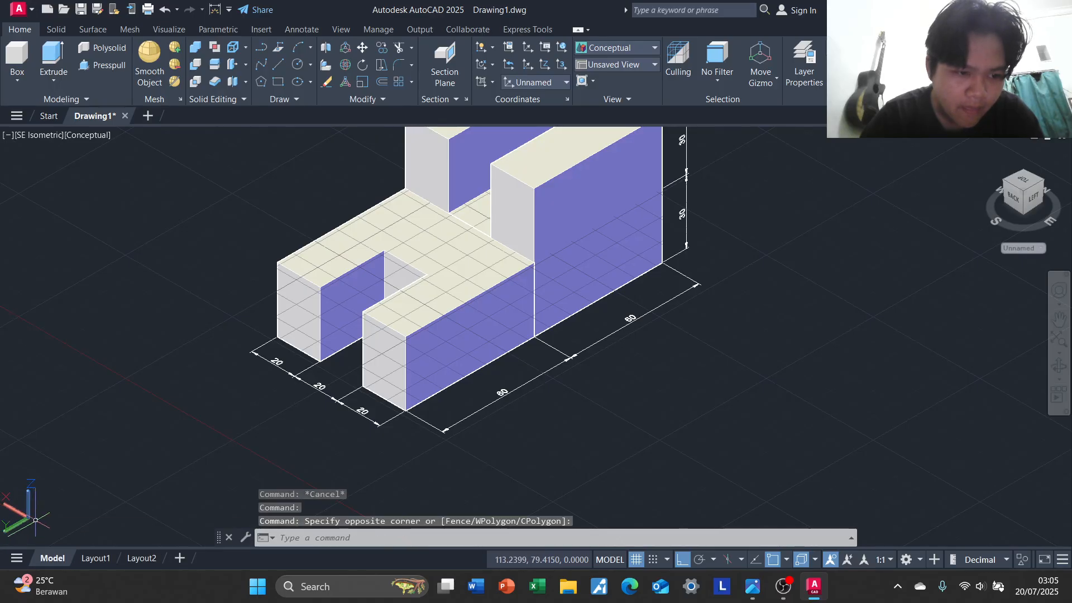
Toggle the UCS icon display, leave it set to show at the origin, and return to the 3D Basics workspace
{"action": "left_click", "coordinate": [494, 48]}
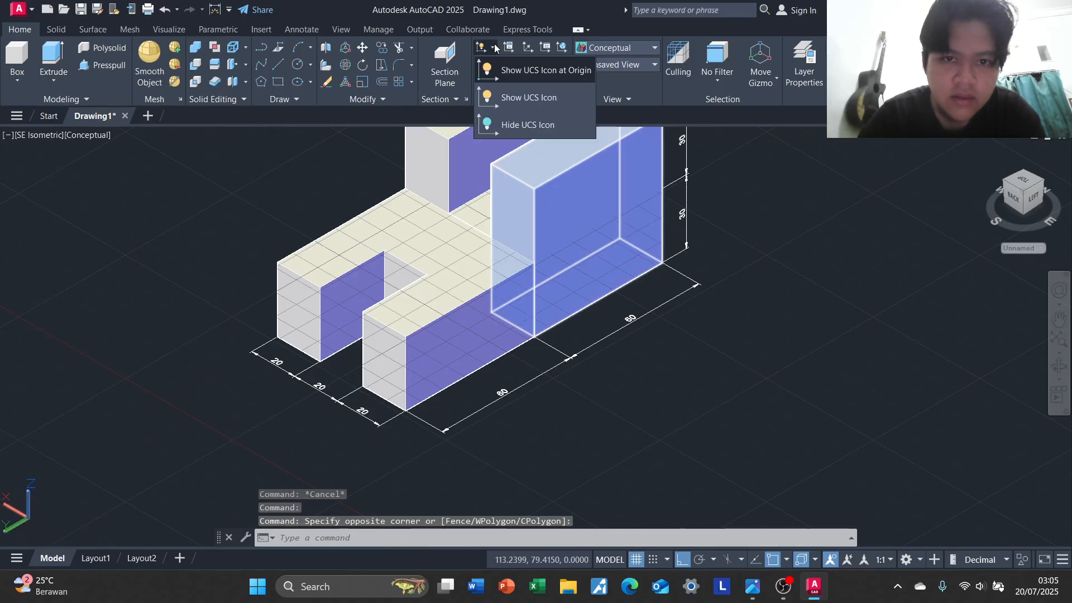
{"action": "left_click", "coordinate": [517, 72]}
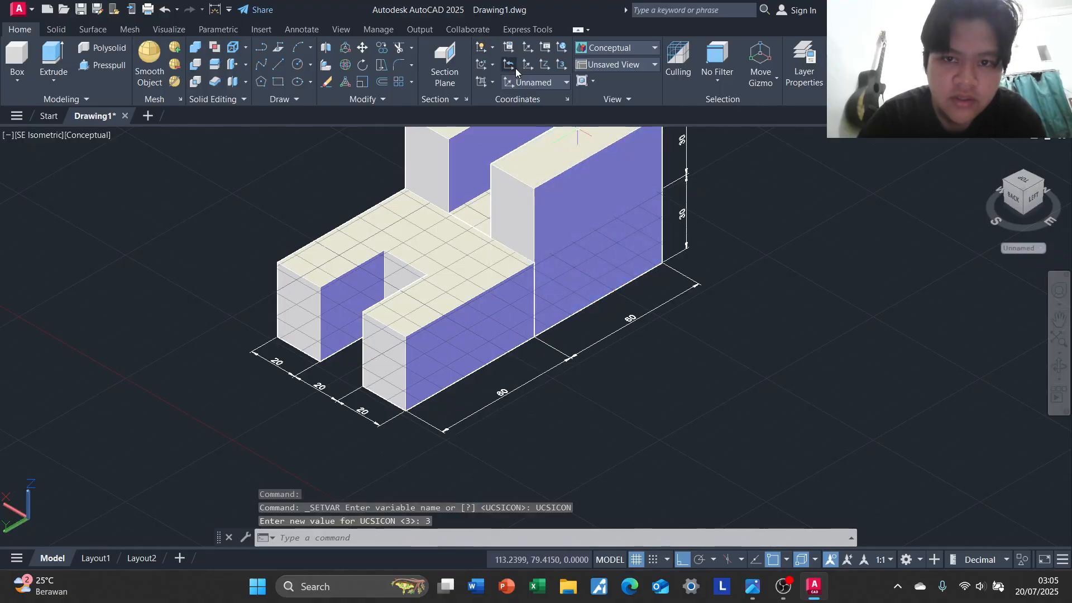
{"action": "left_click", "coordinate": [493, 46]}
{"action": "left_click", "coordinate": [520, 96]}
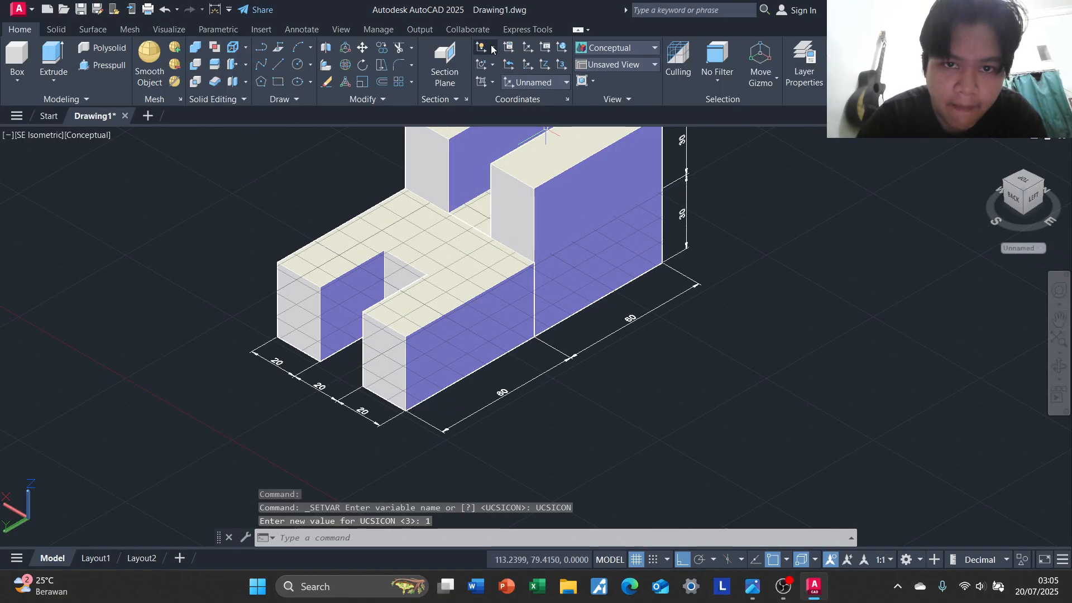
{"action": "left_click", "coordinate": [493, 48]}
{"action": "left_click", "coordinate": [522, 68]}
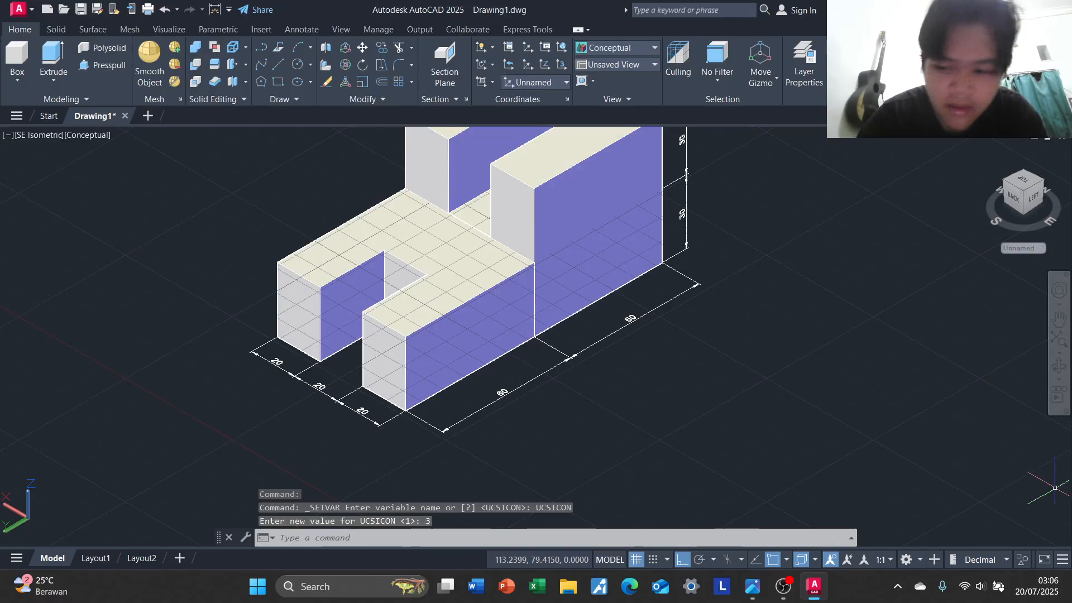
{"action": "left_click", "coordinate": [920, 560]}
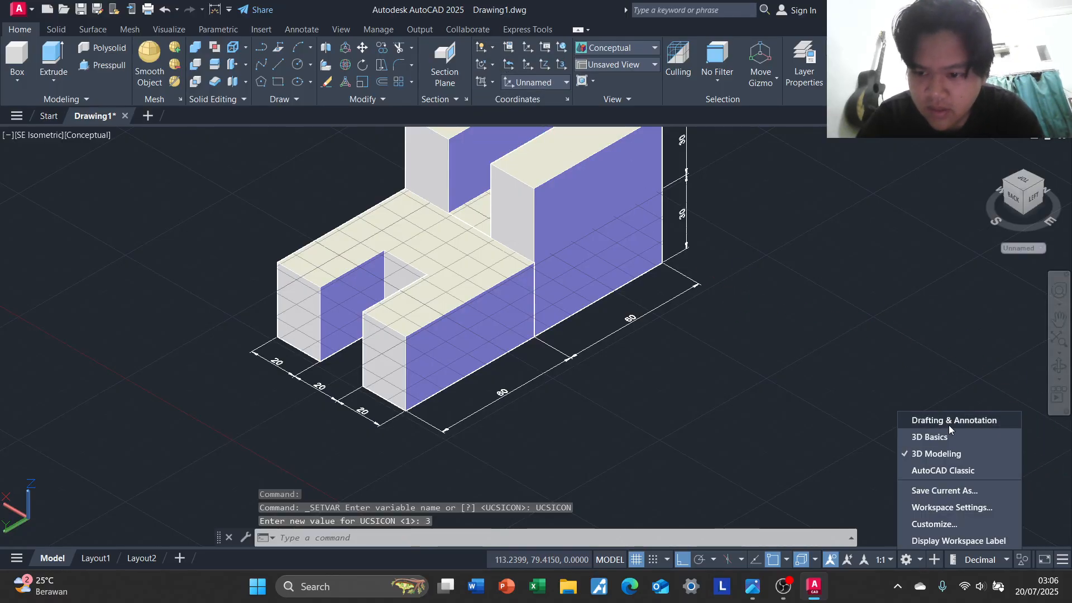
{"action": "left_click", "coordinate": [929, 436]}
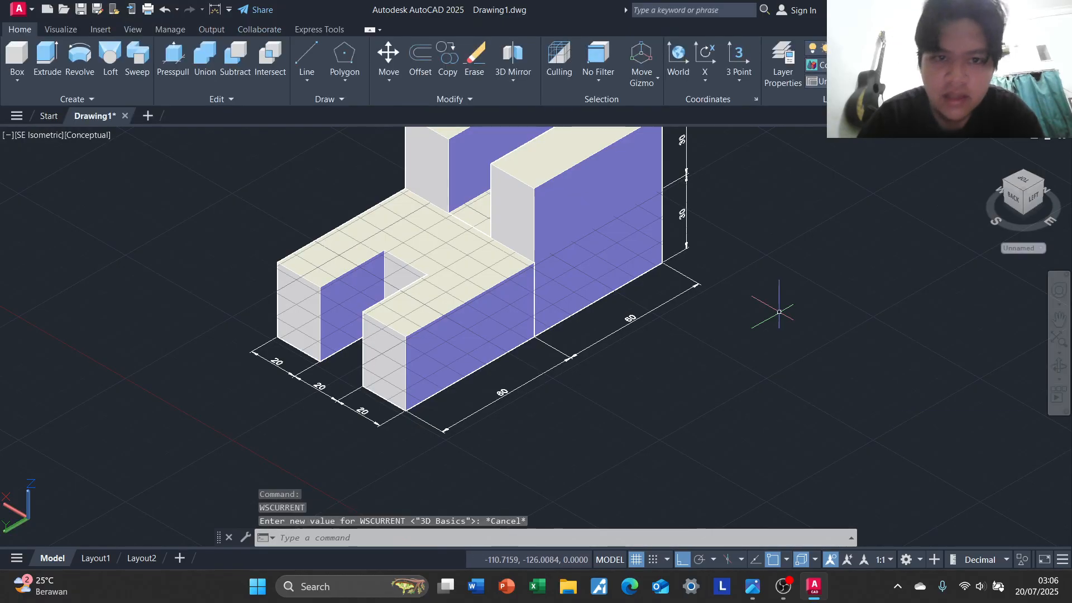
Check the reference drawing and union the slotted front base with the left, middle and right rear strips into one solid
{"action": "middle_click_drag", "start_coordinate": [806, 246], "coordinate": [900, 199]}
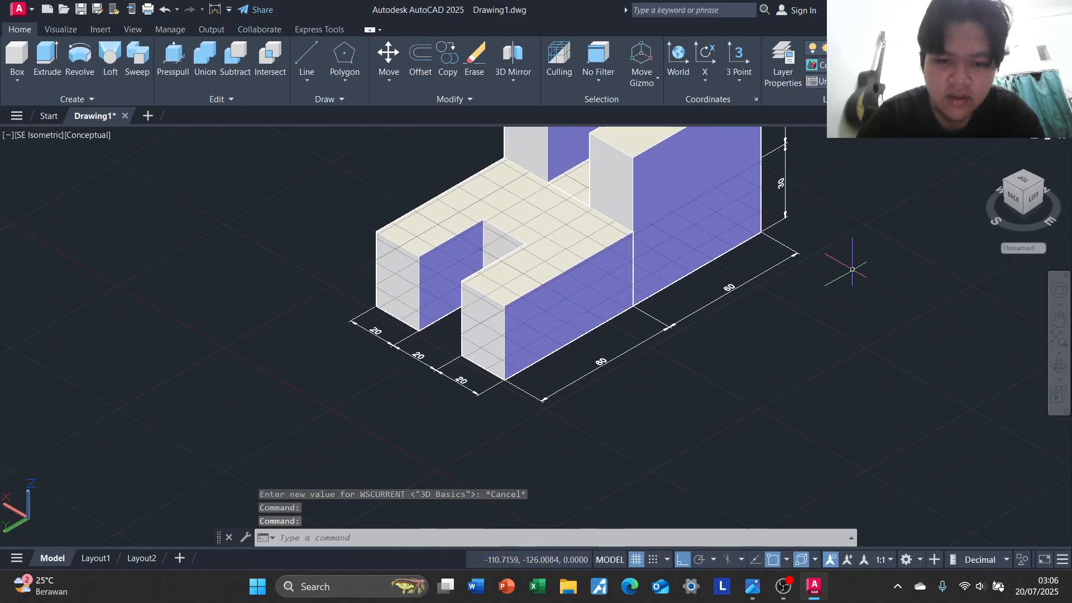
{"action": "middle_click_drag", "start_coordinate": [823, 282], "coordinate": [728, 371]}
{"action": "key", "text": "alt+Tab"}
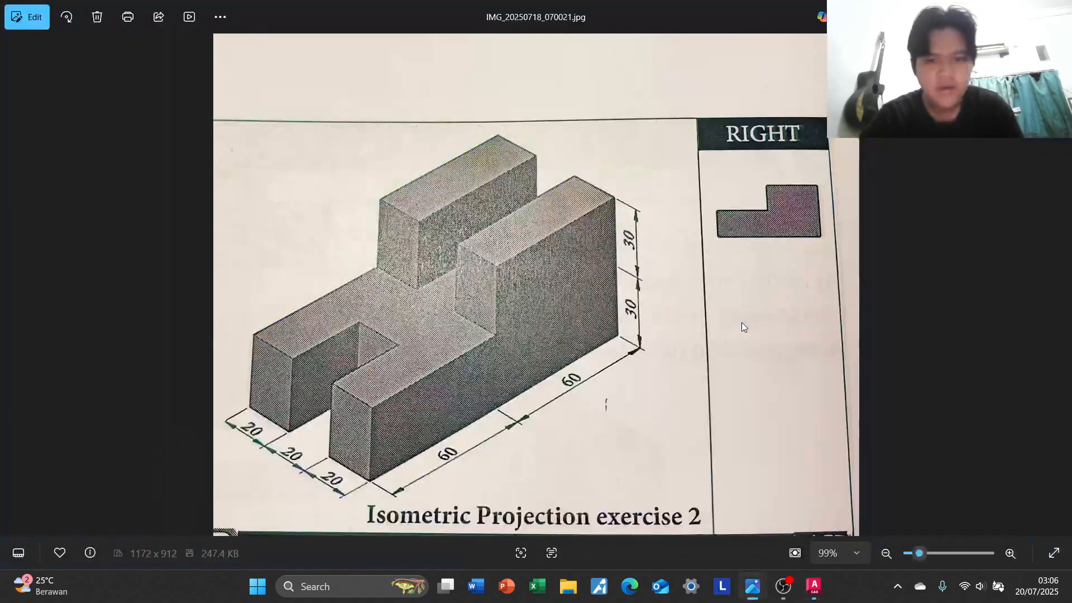
{"action": "key", "text": "alt+Tab"}
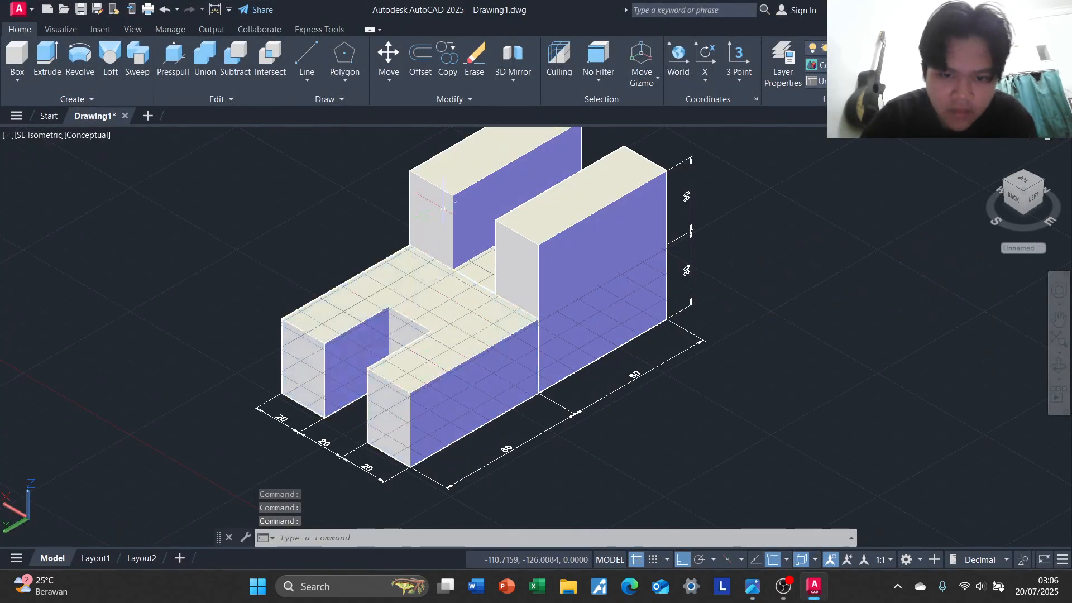
{"action": "left_click", "coordinate": [468, 192]}
{"action": "left_click", "coordinate": [610, 261]}
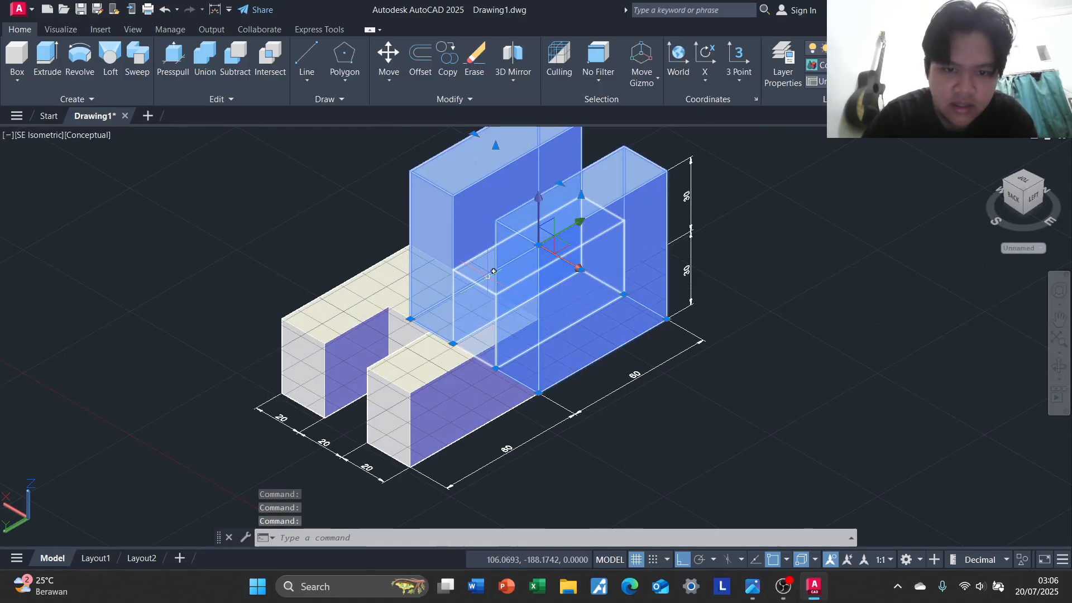
{"action": "left_click", "coordinate": [432, 334]}
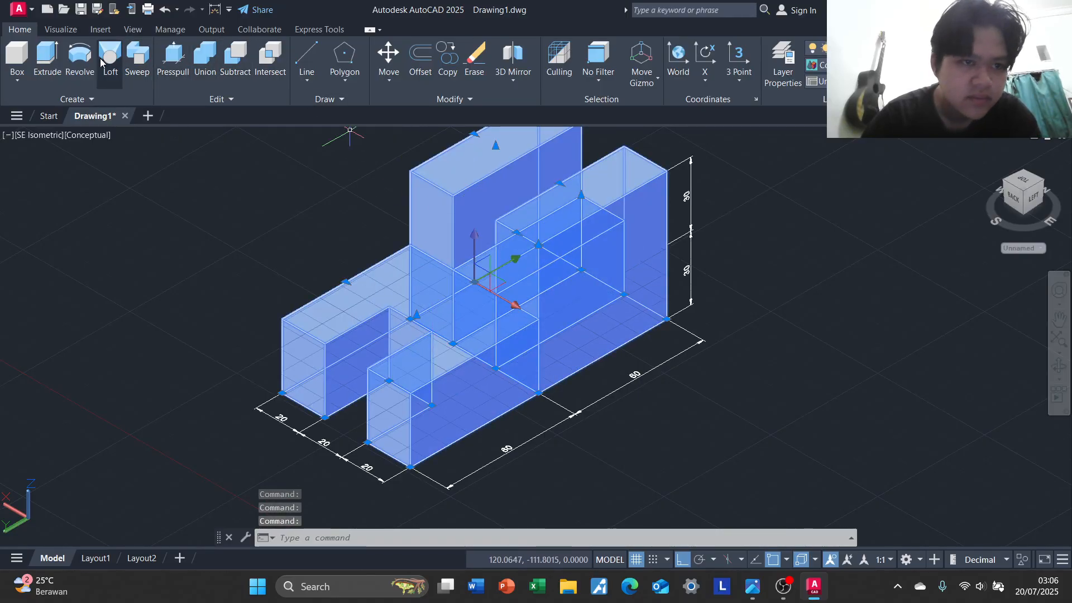
{"action": "left_click", "coordinate": [205, 58]}
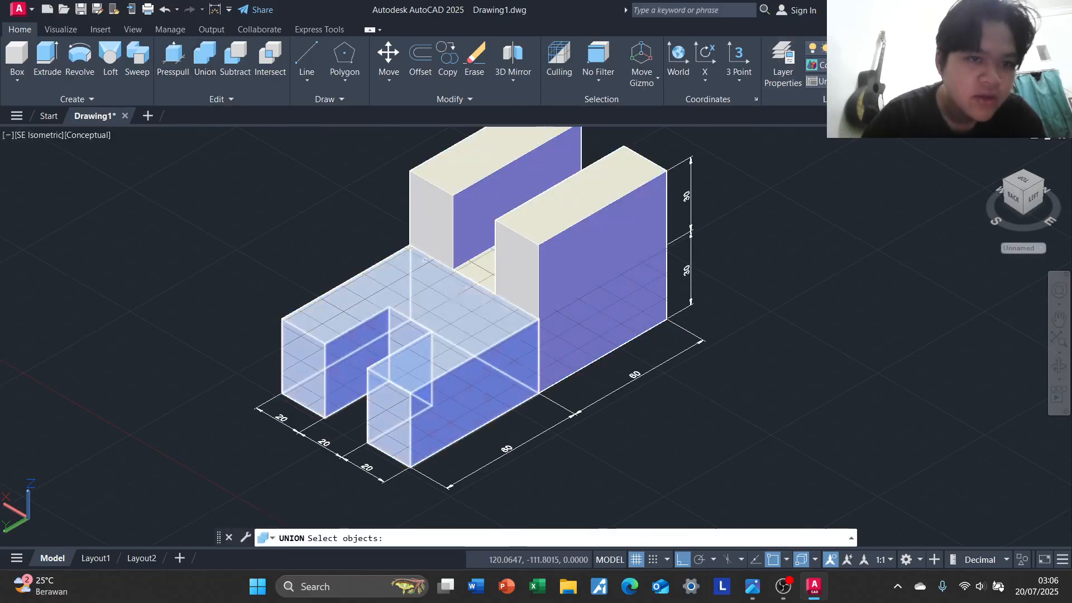
{"action": "left_click", "coordinate": [420, 304]}
{"action": "left_click", "coordinate": [503, 268]}
{"action": "left_click", "coordinate": [433, 192]}
{"action": "left_click", "coordinate": [610, 237]}
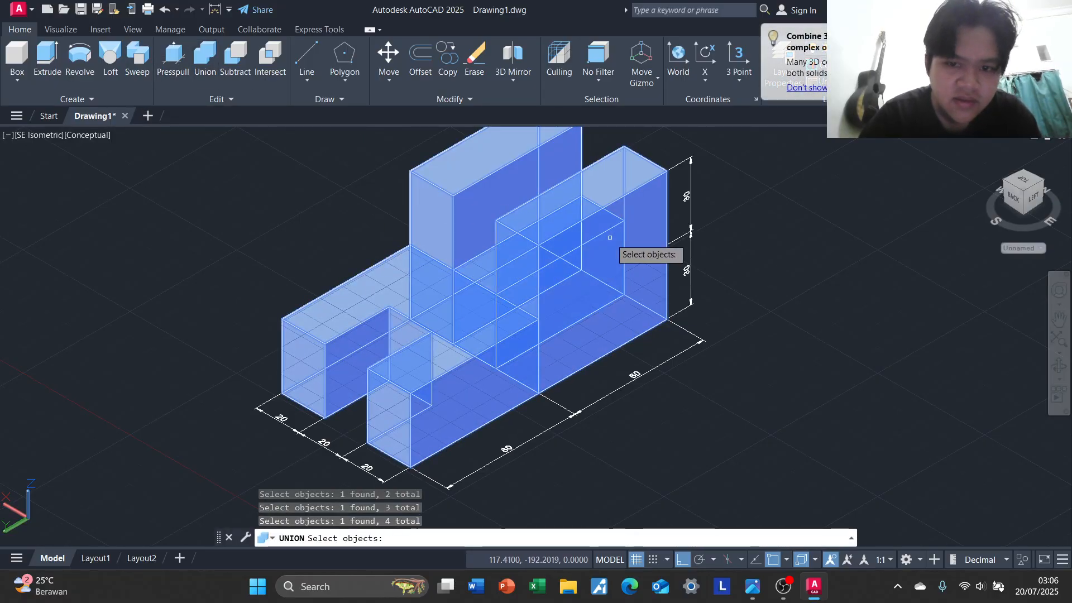
{"action": "key", "text": "Return"}
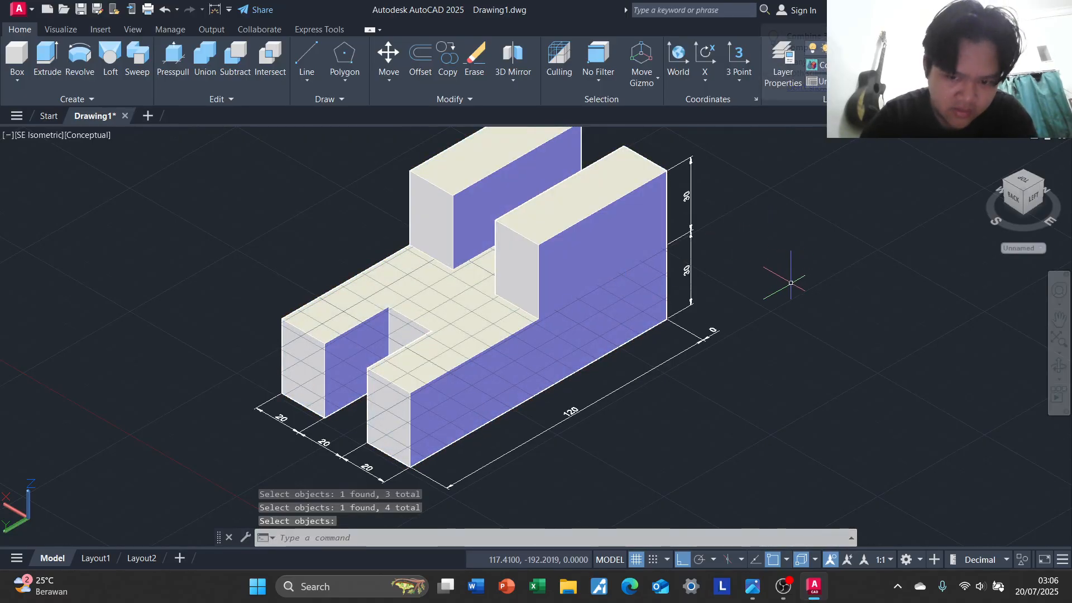
Check the reference drawing and erase the 120 overall length dimension along the block's long lower edge
{"action": "key", "text": "Escape"}
{"action": "middle_click_drag", "start_coordinate": [779, 302], "coordinate": [783, 268]}
{"action": "scroll", "coordinate": [707, 346], "scroll_direction": "up", "scroll_amount": 2}
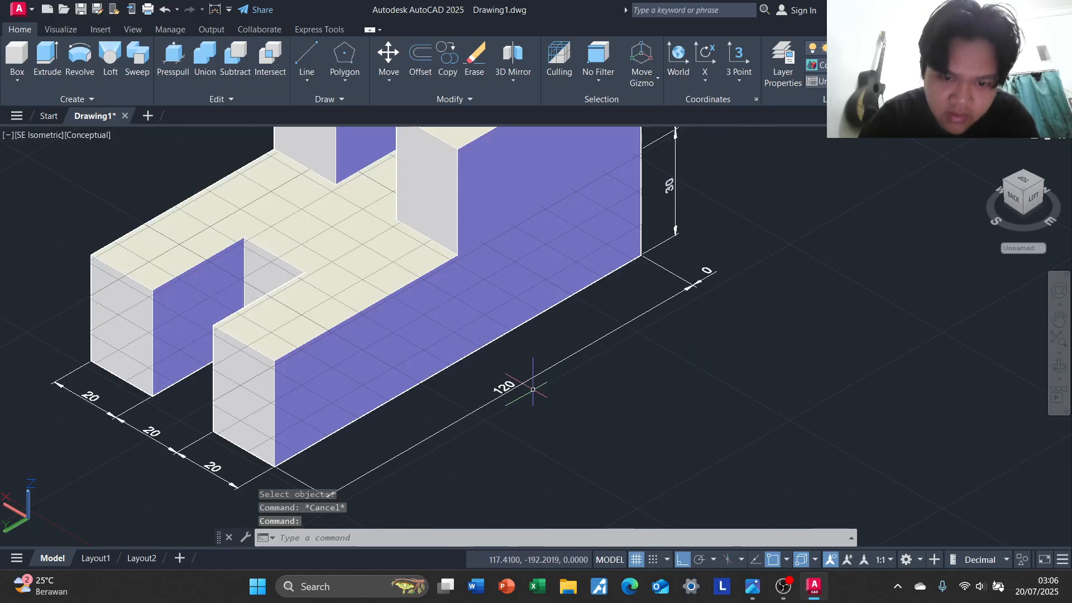
{"action": "middle_click_drag", "start_coordinate": [533, 390], "coordinate": [531, 382]}
{"action": "key", "text": "alt+Tab"}
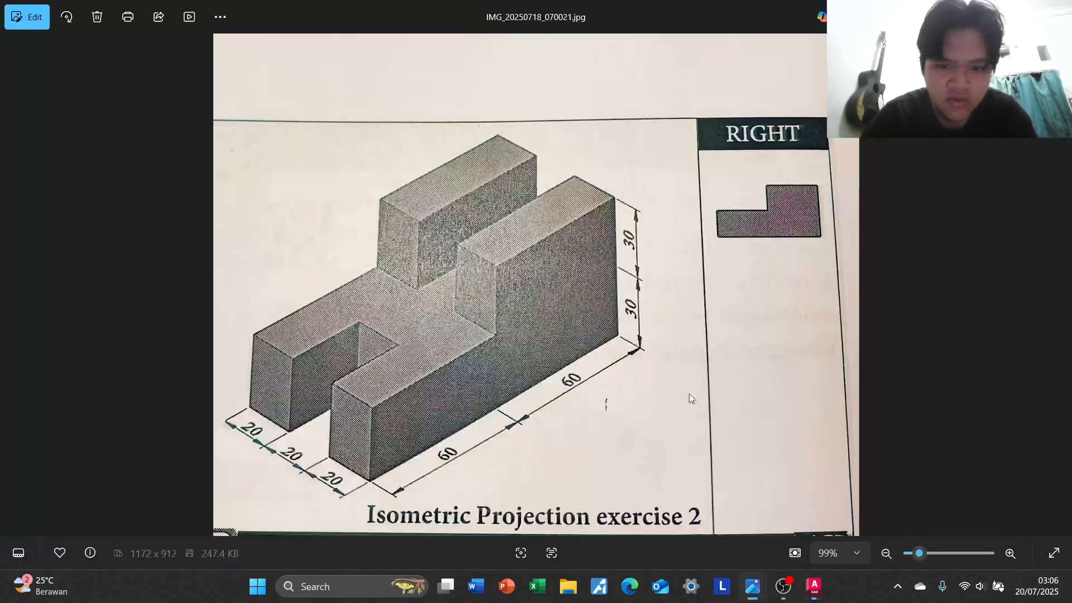
{"action": "key", "text": "alt+Tab"}
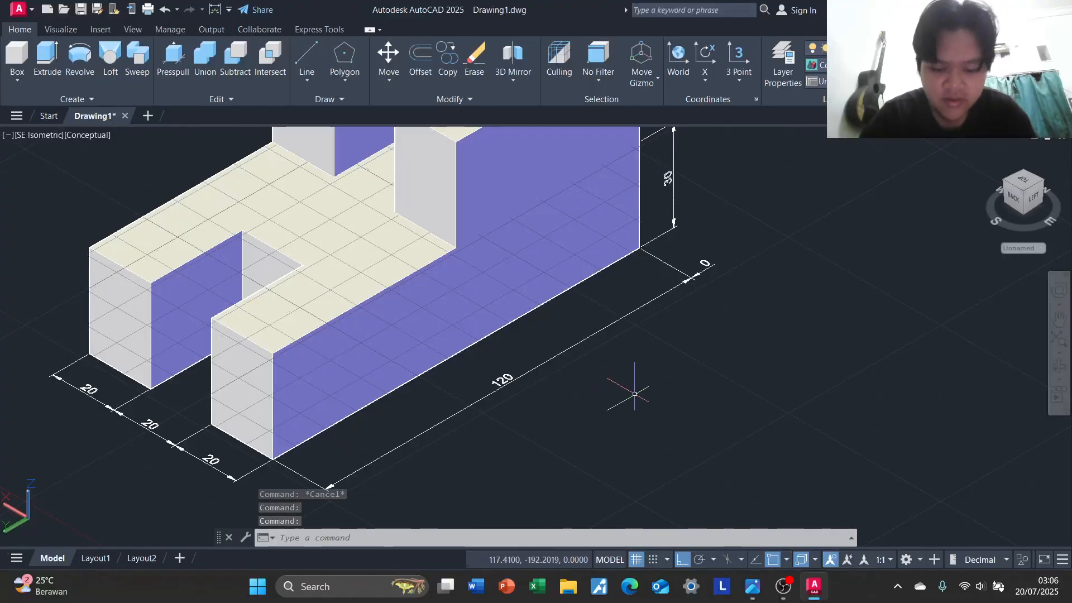
{"action": "left_click", "coordinate": [602, 329]}
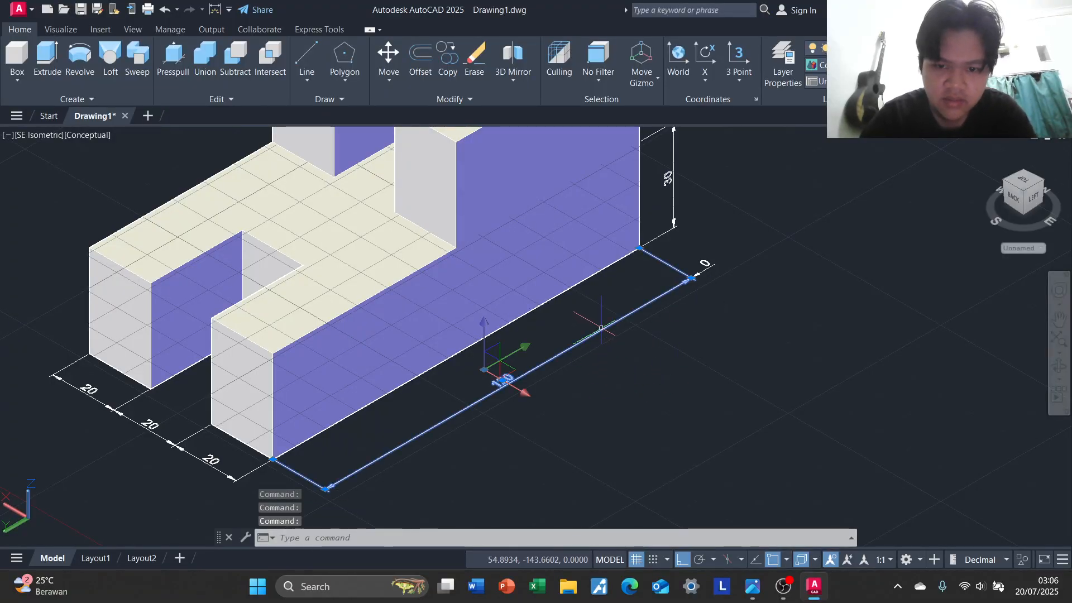
{"action": "key", "text": "Delete"}
{"action": "key", "text": "Escape"}
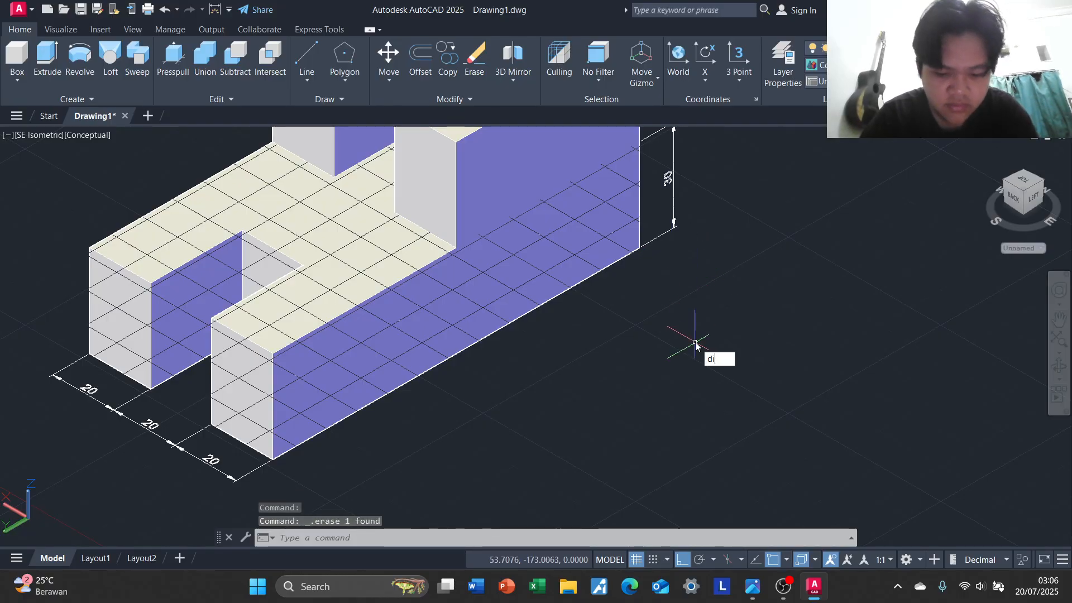
{"action": "left_click", "coordinate": [773, 387]}
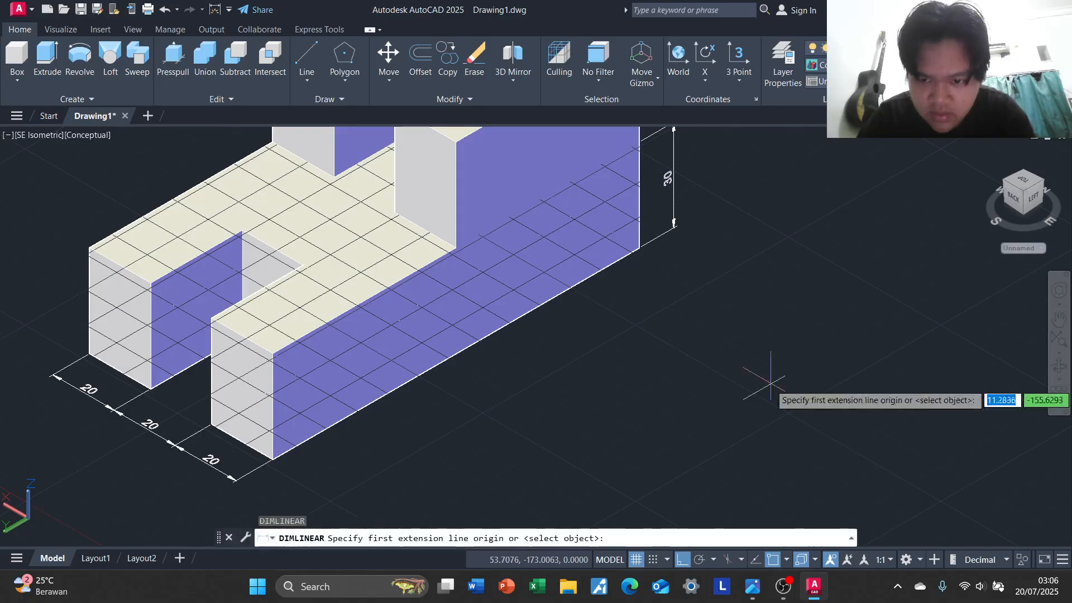
{"action": "left_click", "coordinate": [273, 459]}
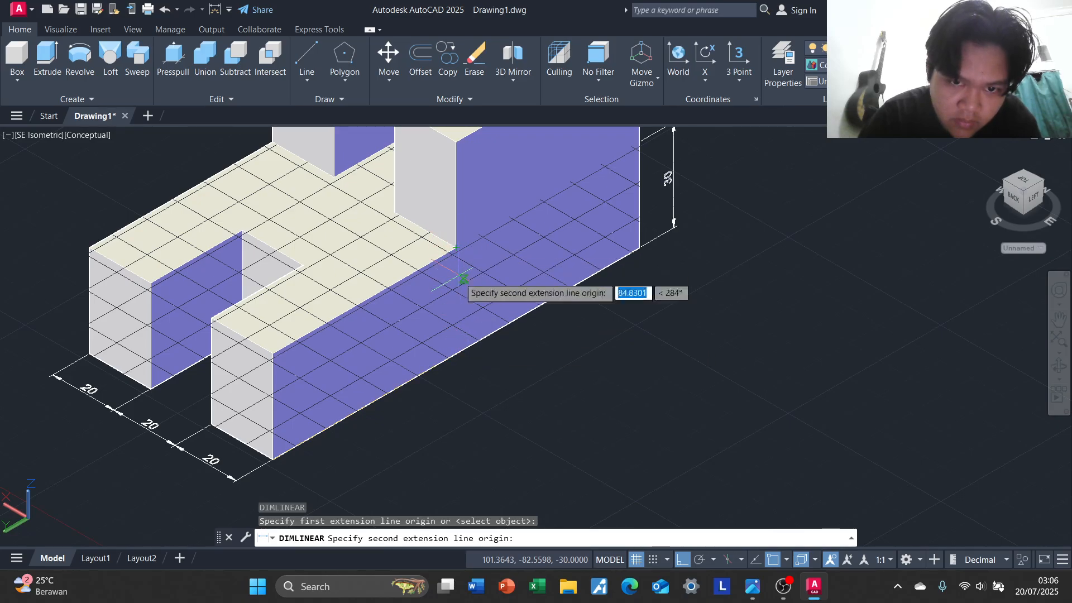
{"action": "left_click", "coordinate": [456, 354]}
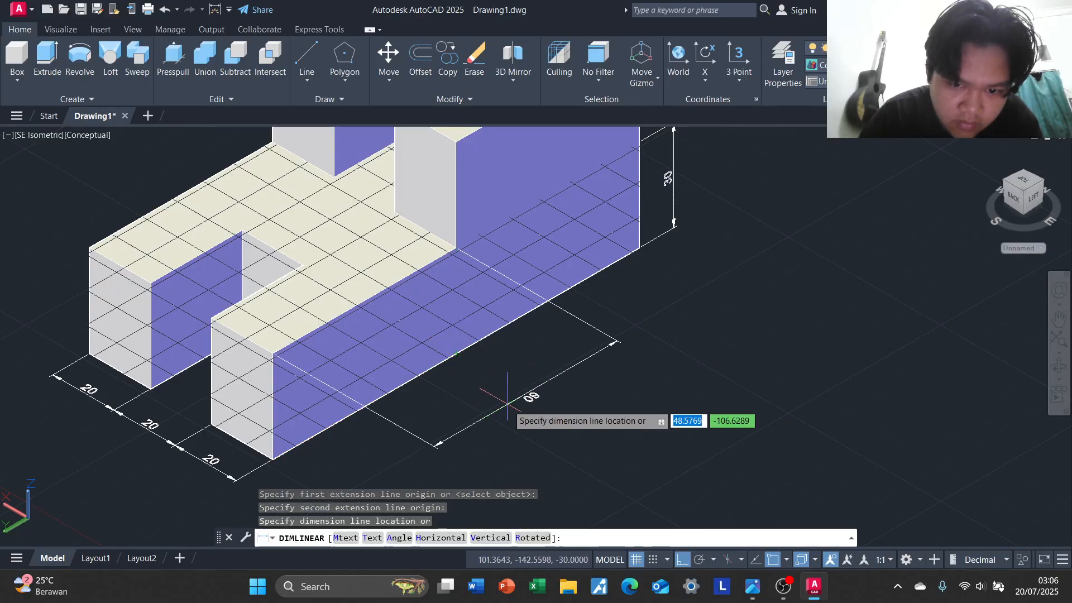
{"action": "key", "text": "Escape"}
{"action": "middle_click_drag", "start_coordinate": [497, 354], "coordinate": [503, 282]}
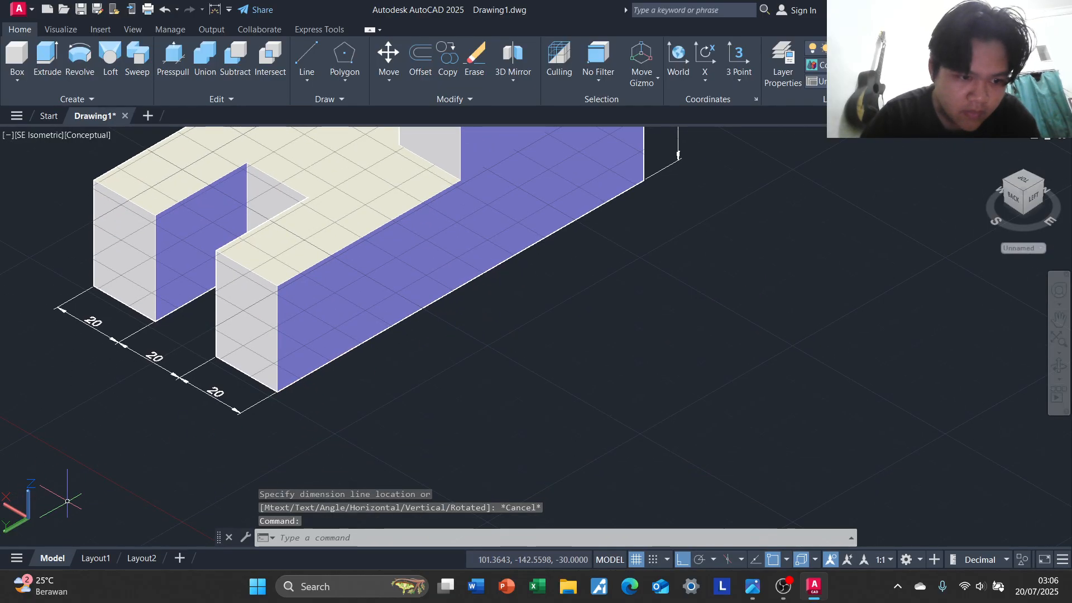
Move the UCS origin lower in the empty space in front of the block, keeping its axis directions
{"action": "middle_click_drag", "start_coordinate": [455, 353], "coordinate": [449, 378]}
{"action": "scroll", "coordinate": [716, 296], "scroll_direction": "down", "scroll_amount": 5}
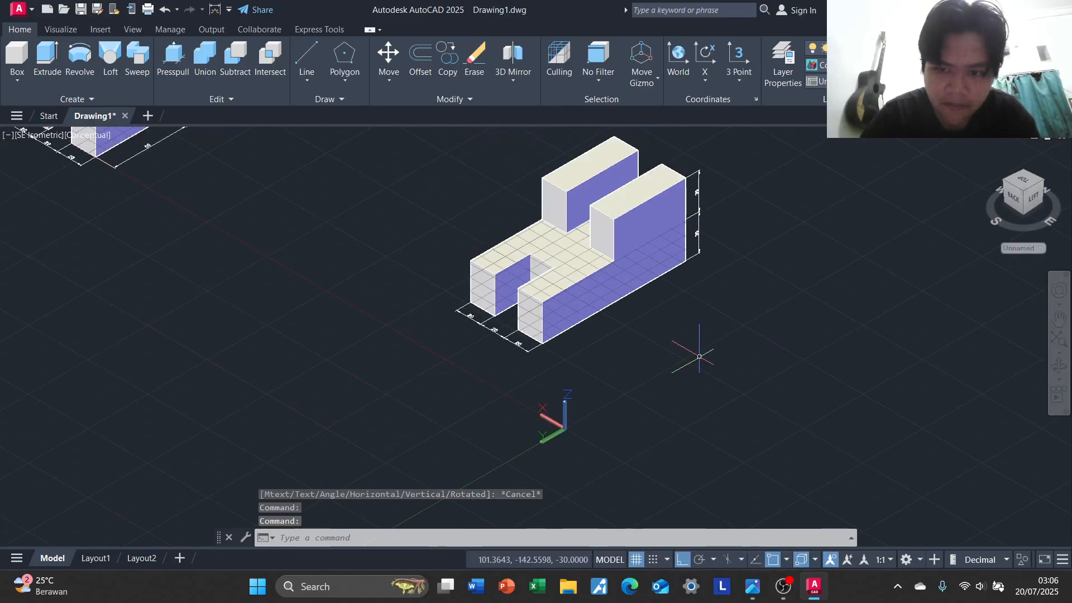
{"action": "scroll", "coordinate": [698, 356], "scroll_direction": "up", "scroll_amount": 2}
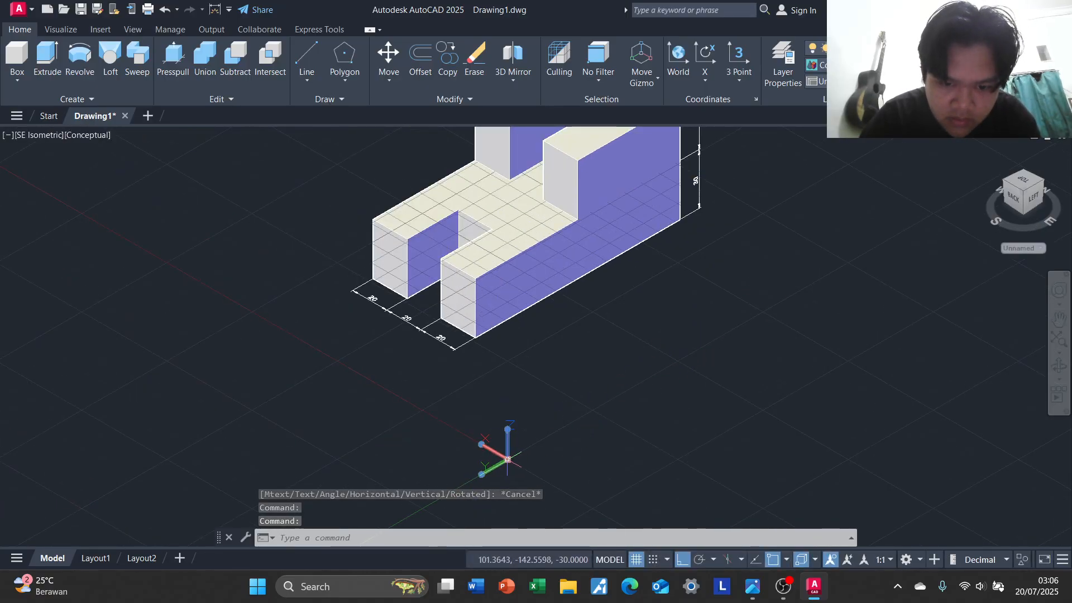
{"action": "left_click", "coordinate": [507, 459]}
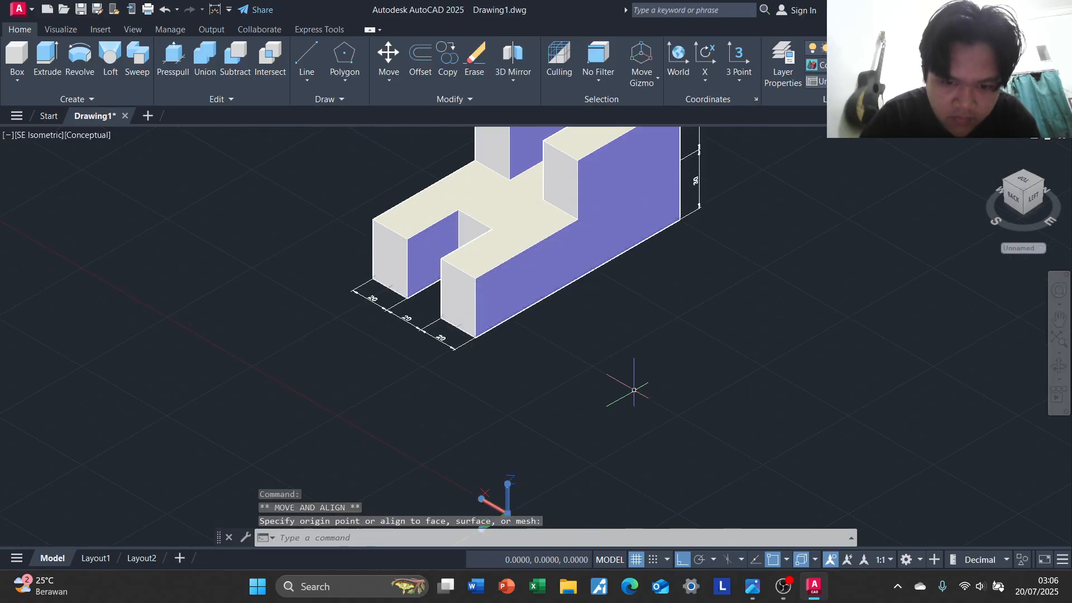
{"action": "scroll", "coordinate": [634, 390], "scroll_direction": "up", "scroll_amount": 4}
{"action": "middle_click_drag", "start_coordinate": [637, 333], "coordinate": [549, 403]}
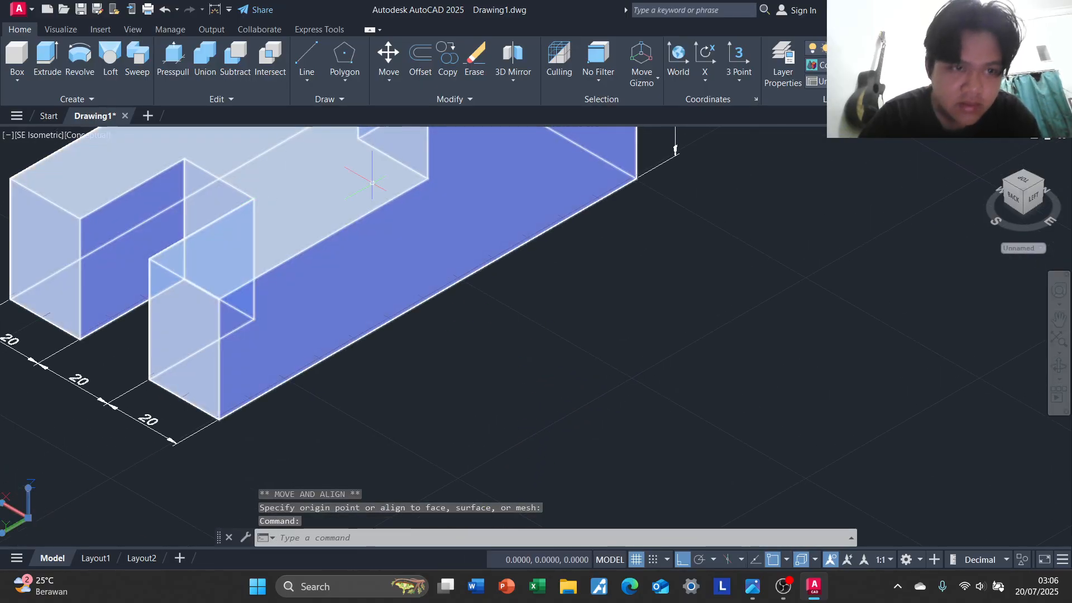
Add a linear dimension for the front half of the block's long lower edge, from the front corner to the edge midpoint
{"action": "key", "text": "Escape"}
{"action": "type", "text": "di"}
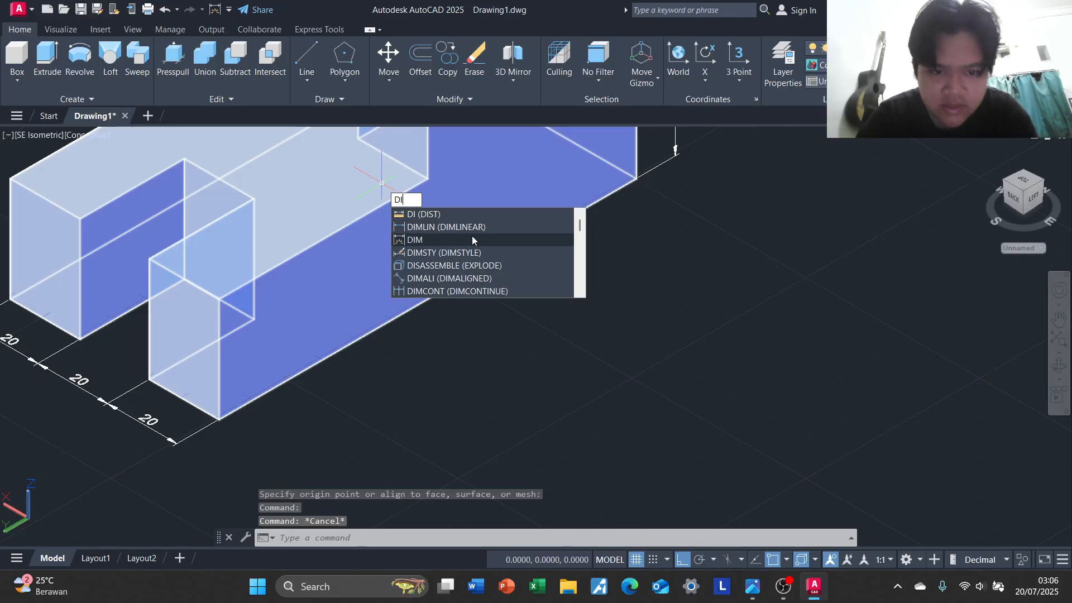
{"action": "left_click", "coordinate": [471, 236]}
{"action": "left_click", "coordinate": [219, 418]}
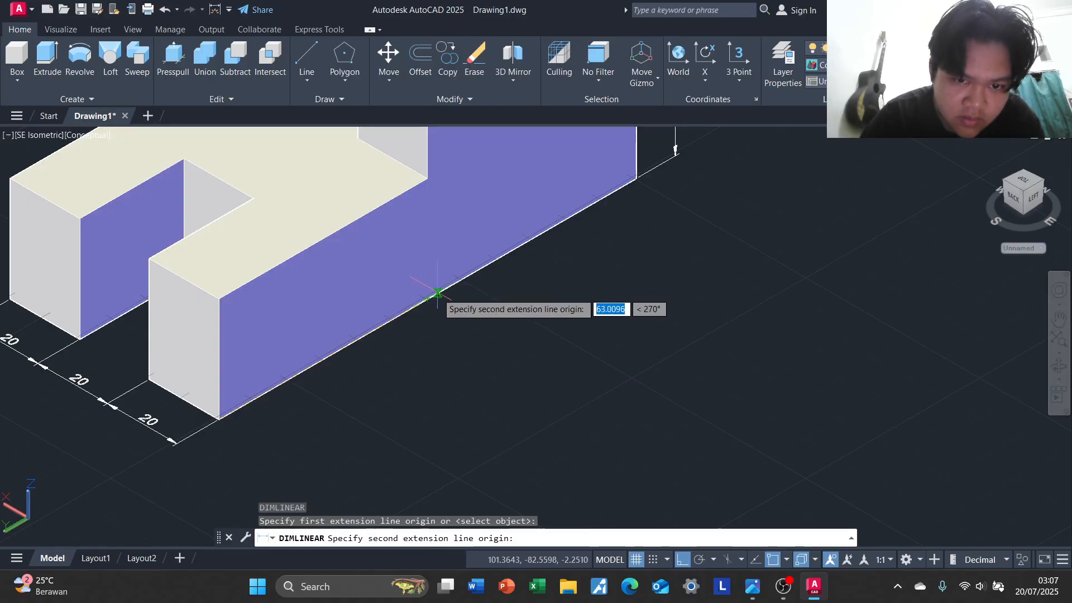
{"action": "left_click", "coordinate": [427, 300]}
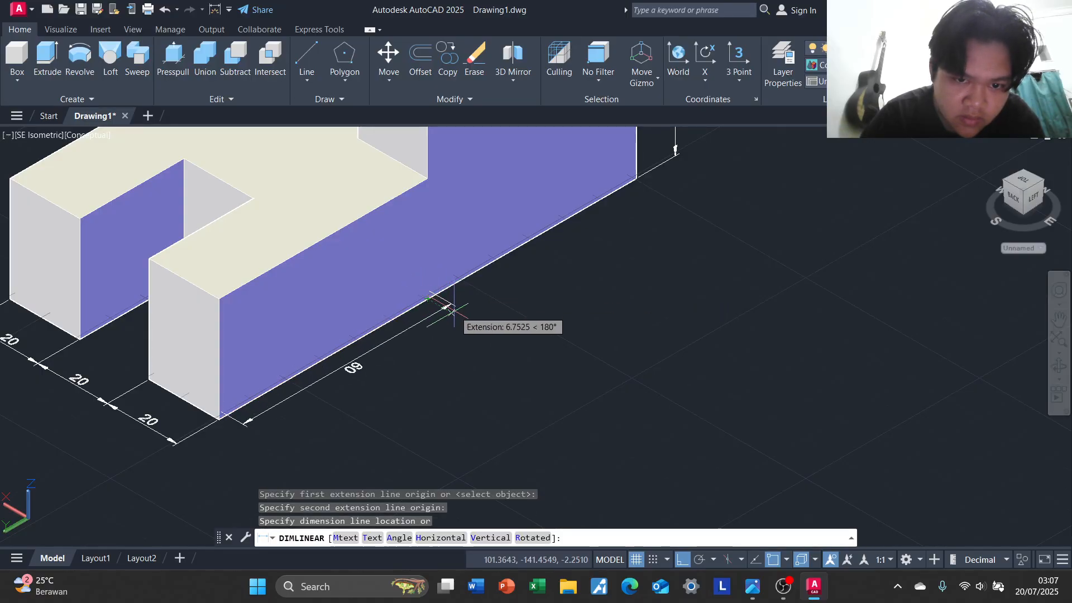
{"action": "left_click", "coordinate": [497, 337]}
Add a linear dimension for the rear half of the long lower edge, in line with the front-half dimension
{"action": "key", "text": "Return"}
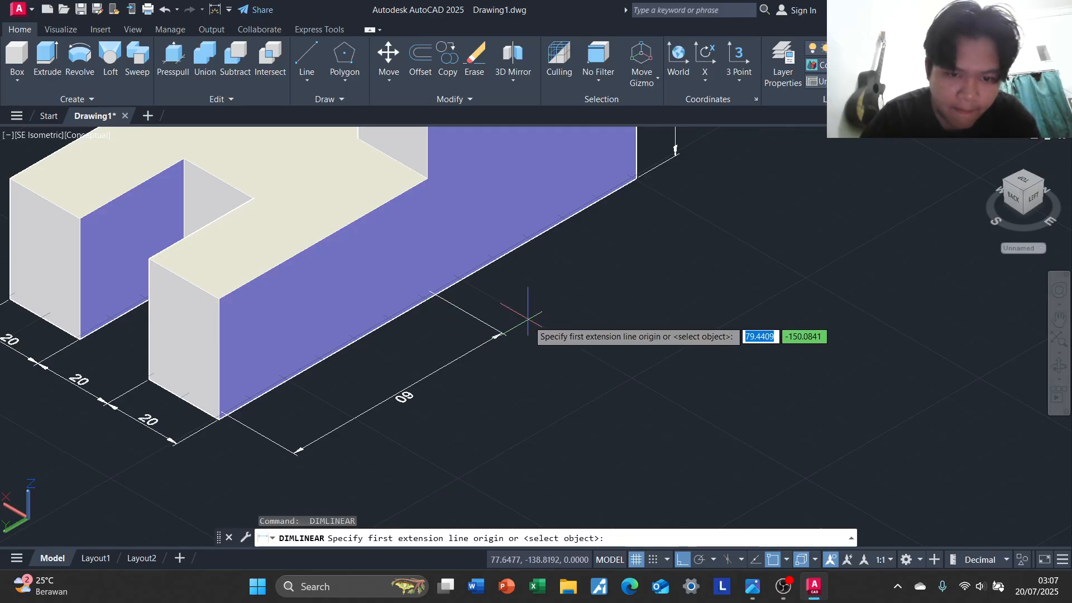
{"action": "left_click", "coordinate": [435, 295]}
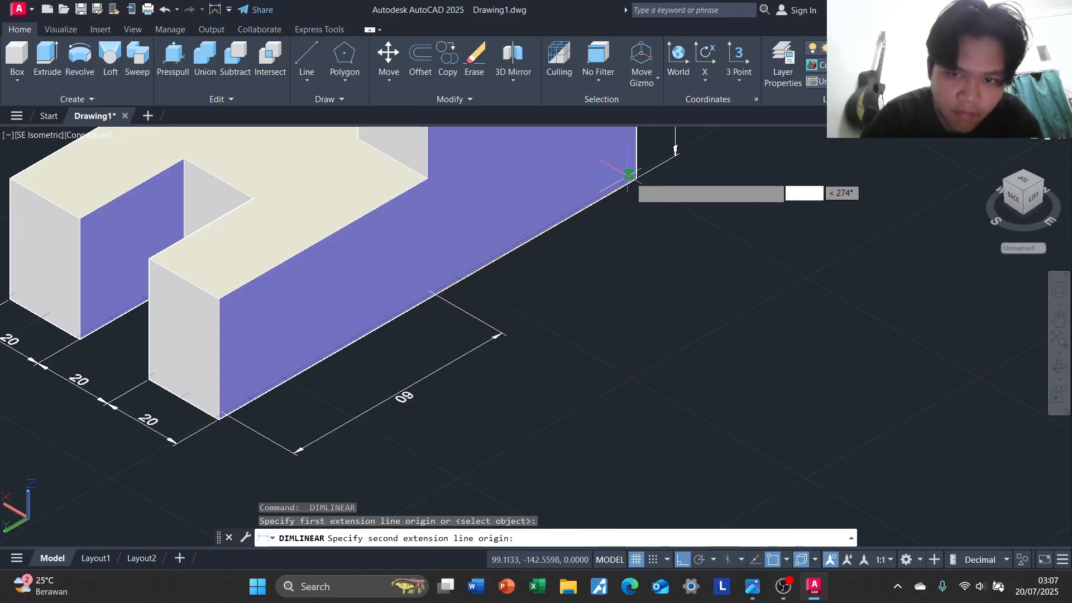
{"action": "left_click", "coordinate": [636, 179]}
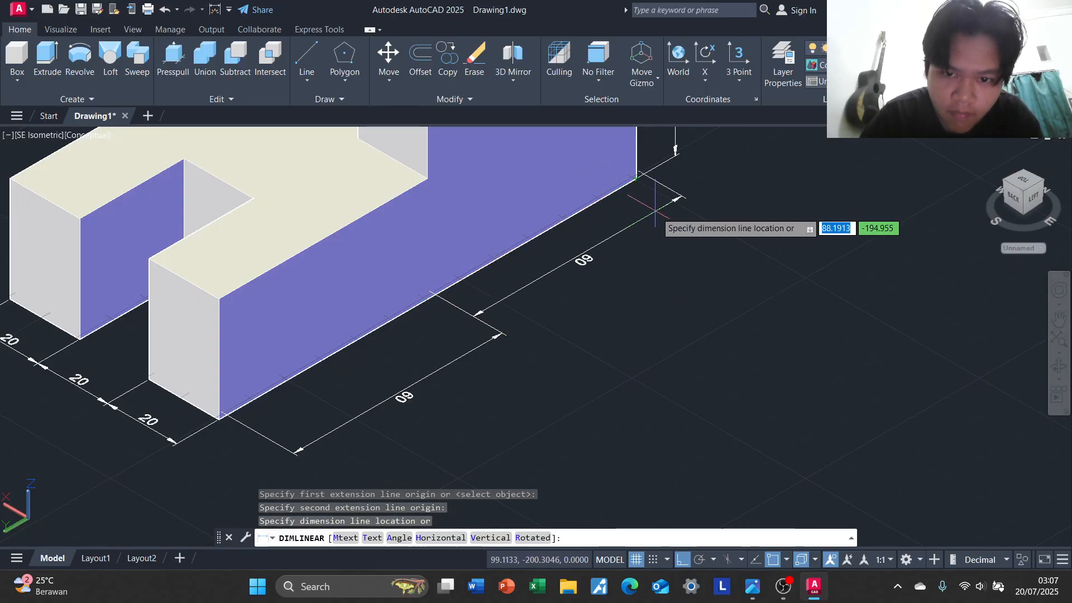
{"action": "left_click", "coordinate": [504, 331]}
{"action": "key", "text": "Escape"}
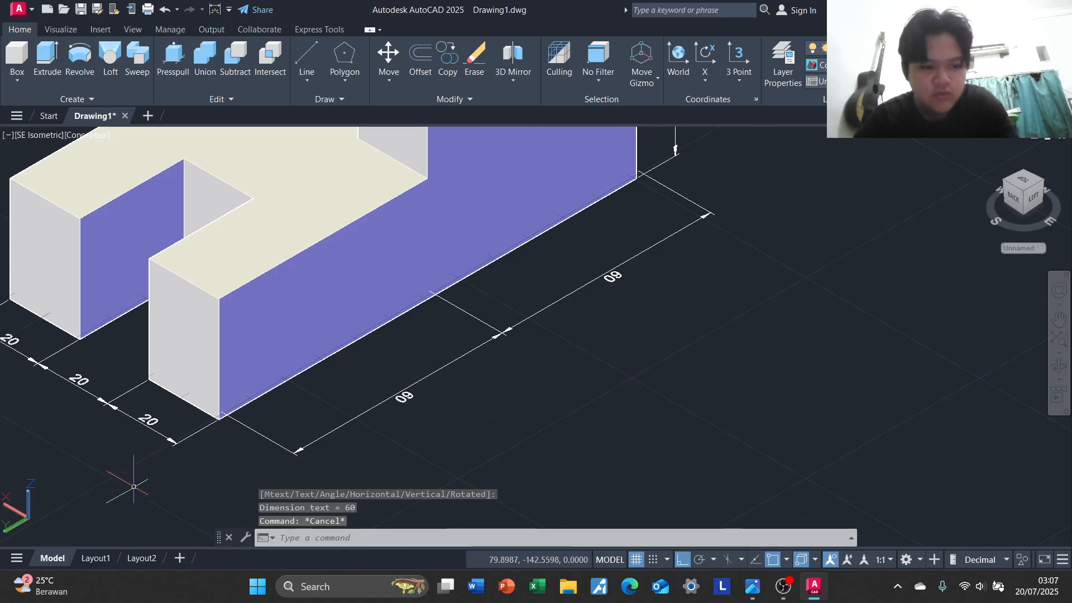
Redirect the UCS X axis to run along the block's length toward its rear end
{"action": "left_click", "coordinate": [4, 506]}
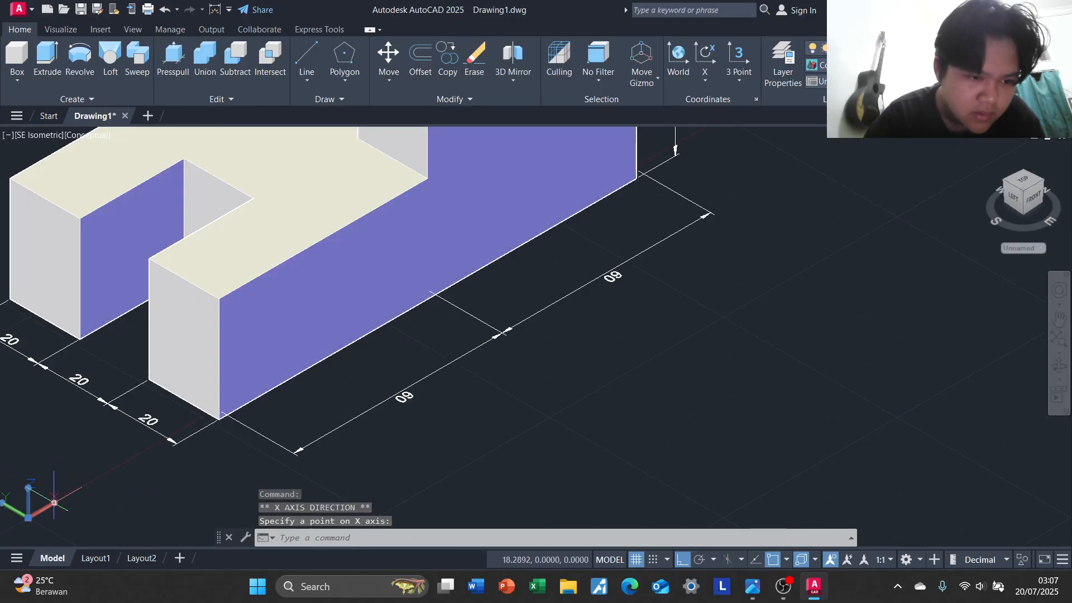
{"action": "left_click", "coordinate": [54, 503]}
{"action": "key", "text": "Escape"}
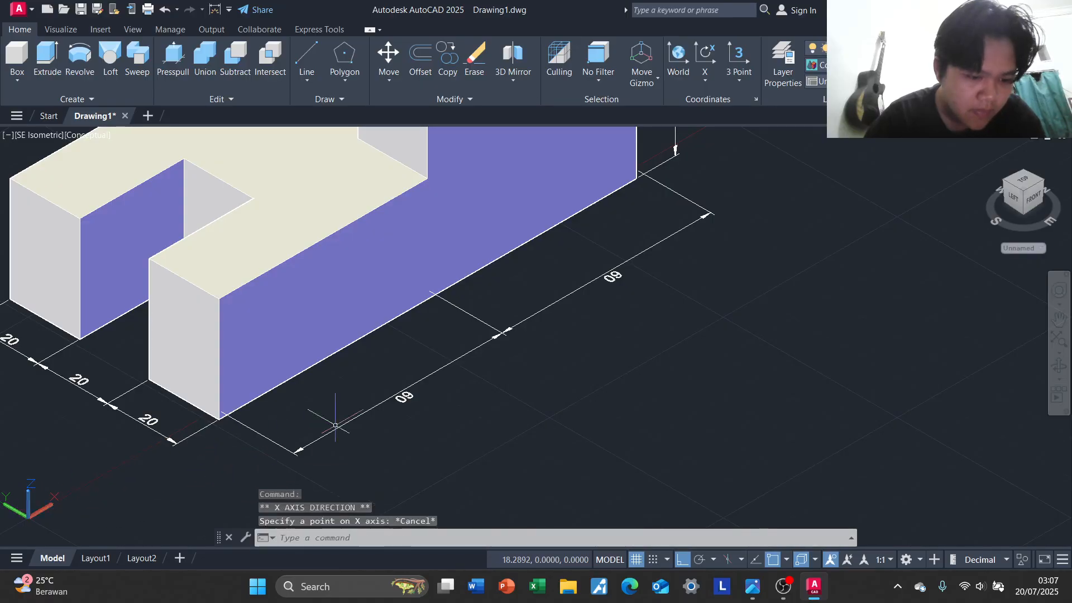
Erase the two linear dimensions along the block's long lower edge, leaving the solid unselected
{"action": "scroll", "coordinate": [659, 302], "scroll_direction": "down", "scroll_amount": 3}
{"action": "left_click", "coordinate": [648, 276]}
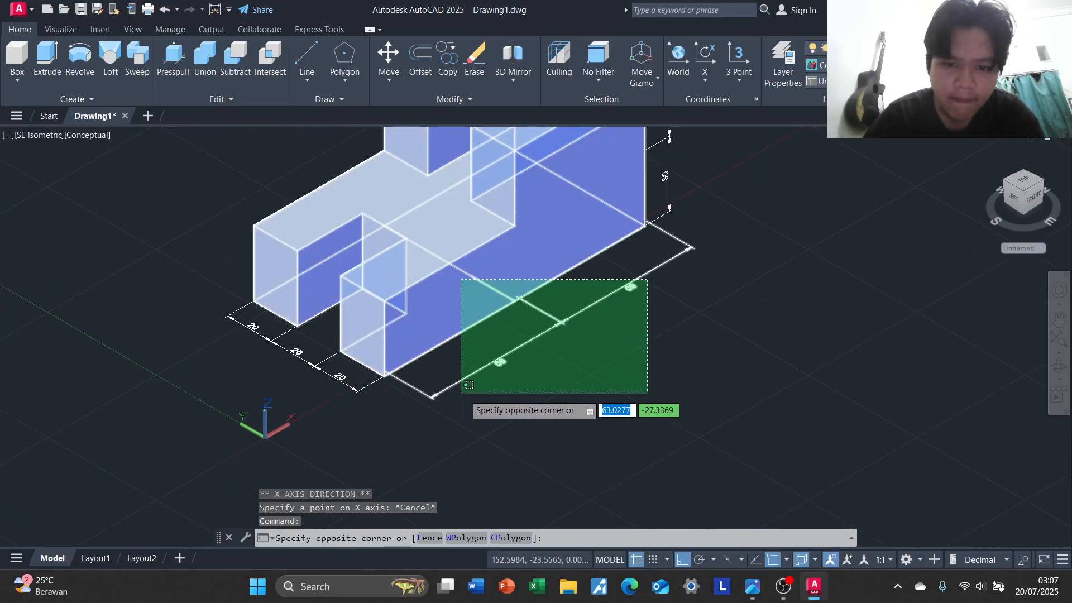
{"action": "left_click", "coordinate": [460, 395]}
{"action": "left_click", "coordinate": [634, 317]}
{"action": "key", "text": "Escape"}
{"action": "key", "text": "Escape"}
{"action": "left_click", "coordinate": [648, 308]}
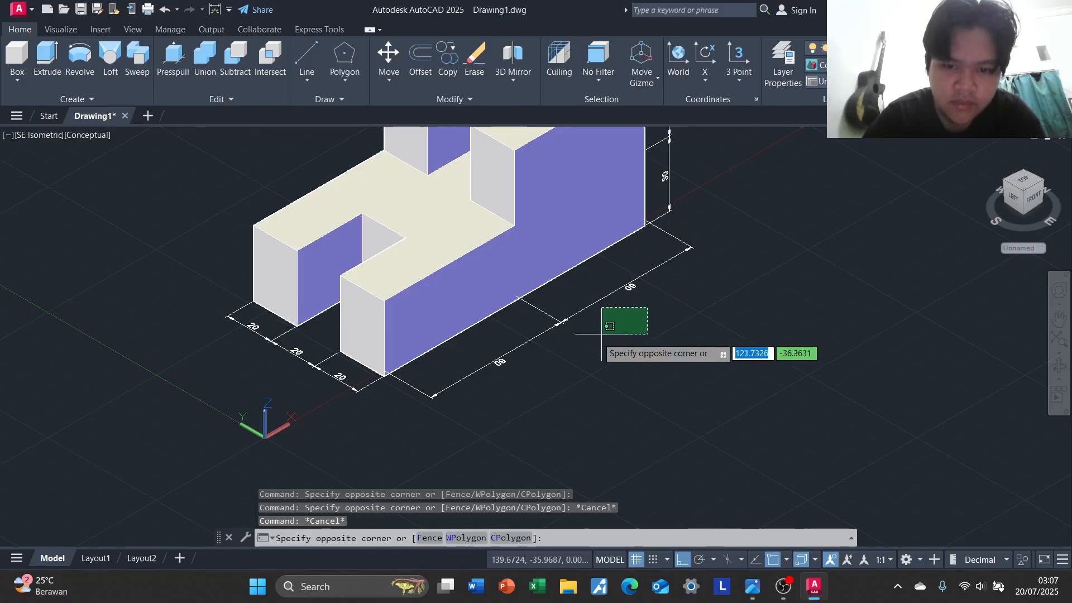
{"action": "left_click", "coordinate": [543, 370]}
{"action": "key", "text": "Delete"}
{"action": "scroll", "coordinate": [568, 352], "scroll_direction": "up", "scroll_amount": 2}
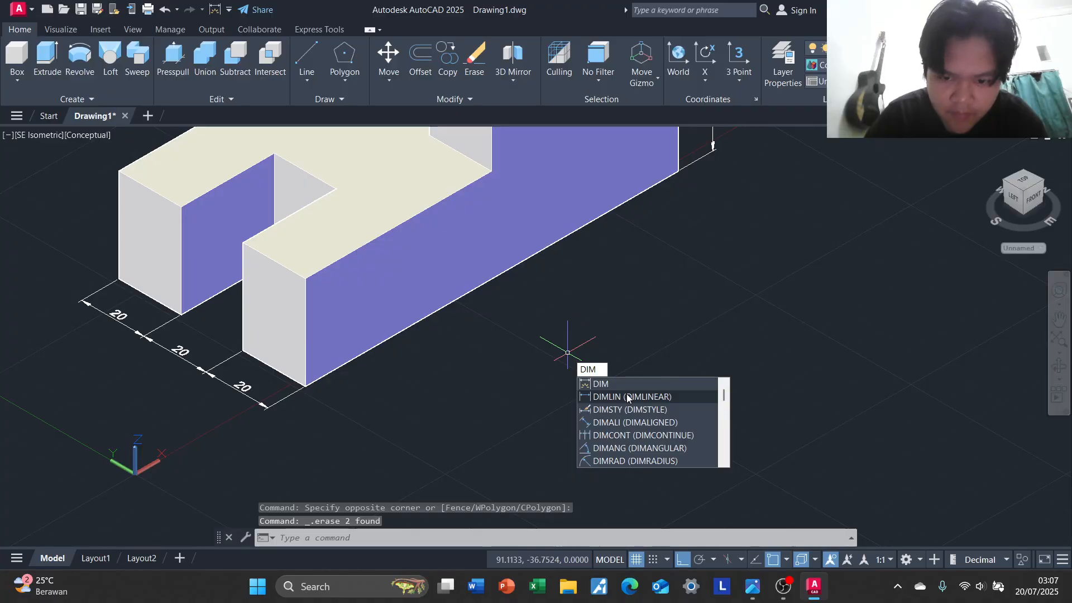
{"action": "left_click", "coordinate": [603, 395]}
{"action": "scroll", "coordinate": [579, 376], "scroll_direction": "up", "scroll_amount": 1}
{"action": "left_click", "coordinate": [270, 385]}
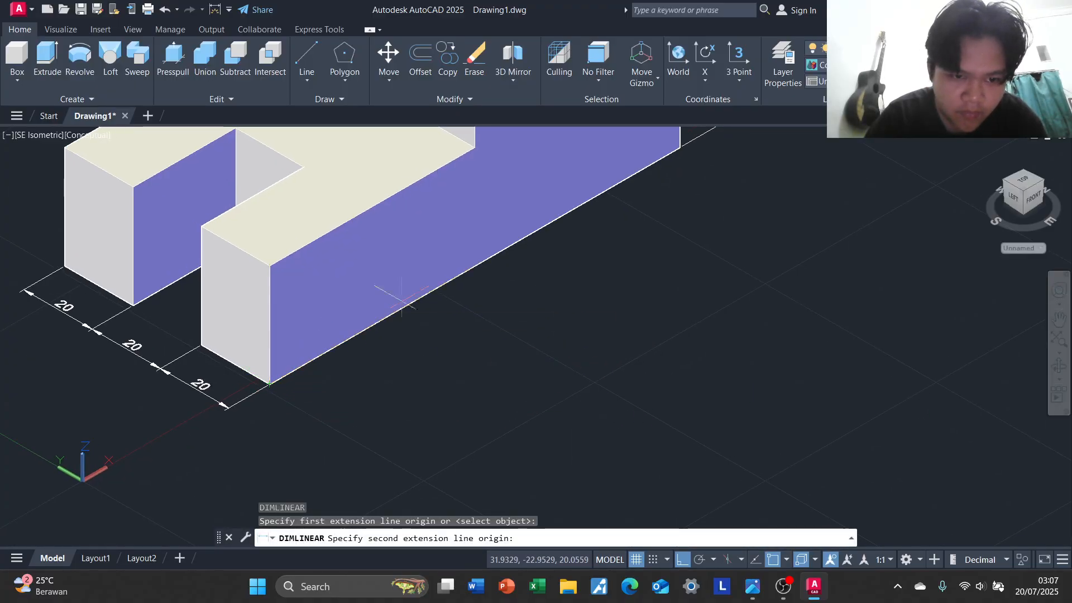
{"action": "left_click", "coordinate": [476, 266]}
{"action": "key", "text": "Escape"}
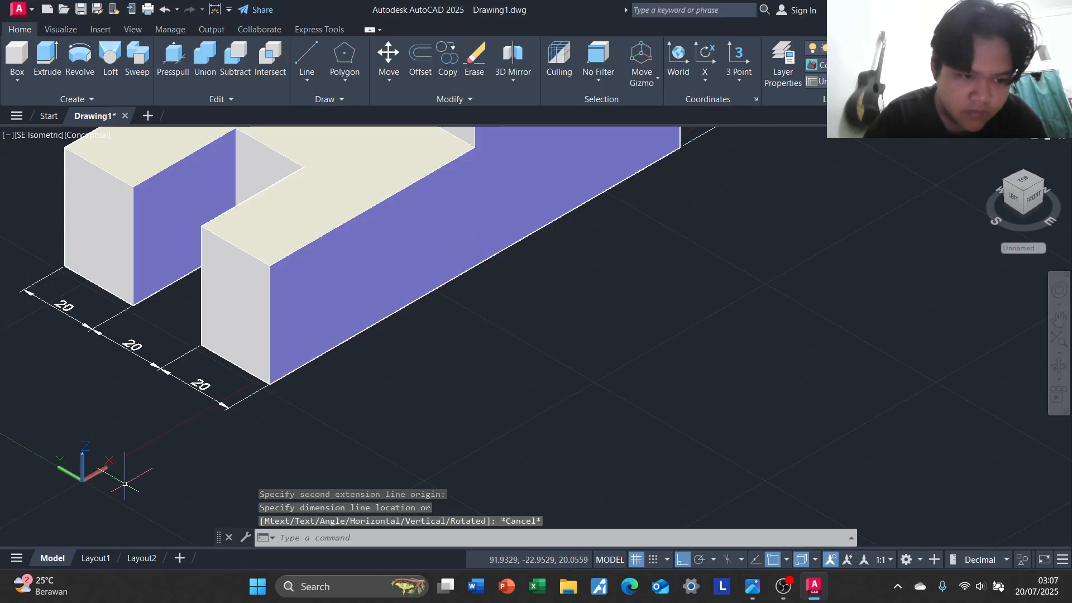
Move the UCS origin straight up beside the block's front end
{"action": "left_click", "coordinate": [83, 480]}
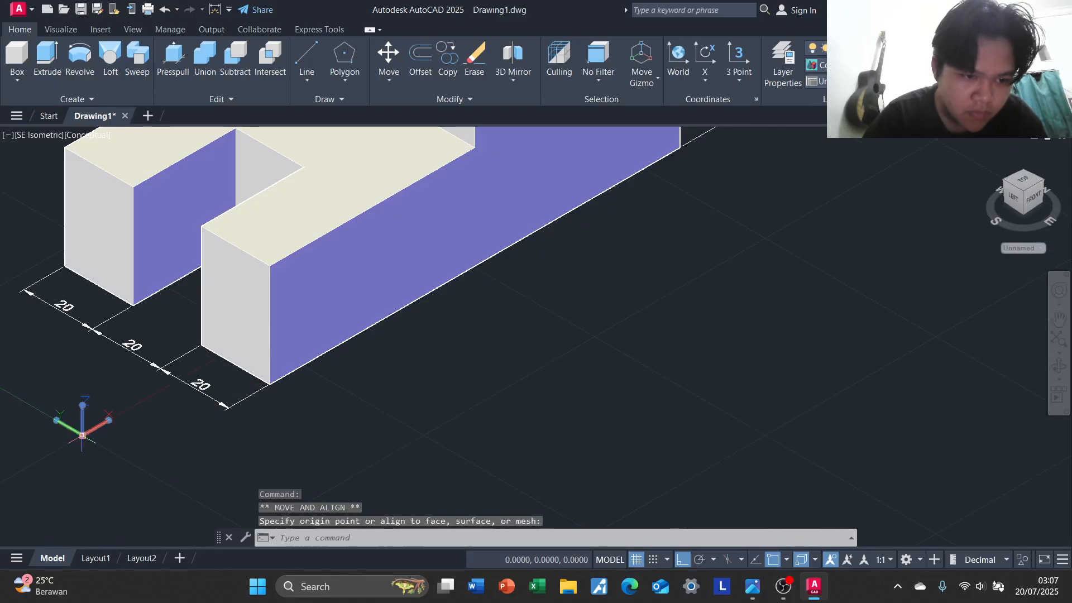
{"action": "scroll", "coordinate": [426, 376], "scroll_direction": "up", "scroll_amount": 2}
{"action": "scroll", "coordinate": [426, 376], "scroll_direction": "down", "scroll_amount": 3}
{"action": "key", "text": "Escape"}
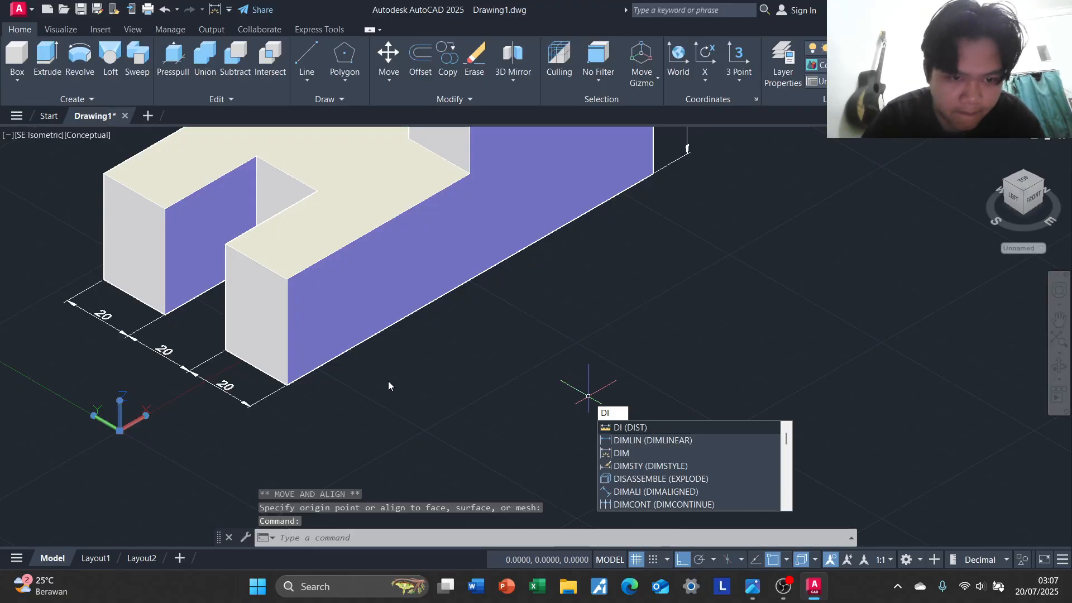
{"action": "key", "text": "Escape"}
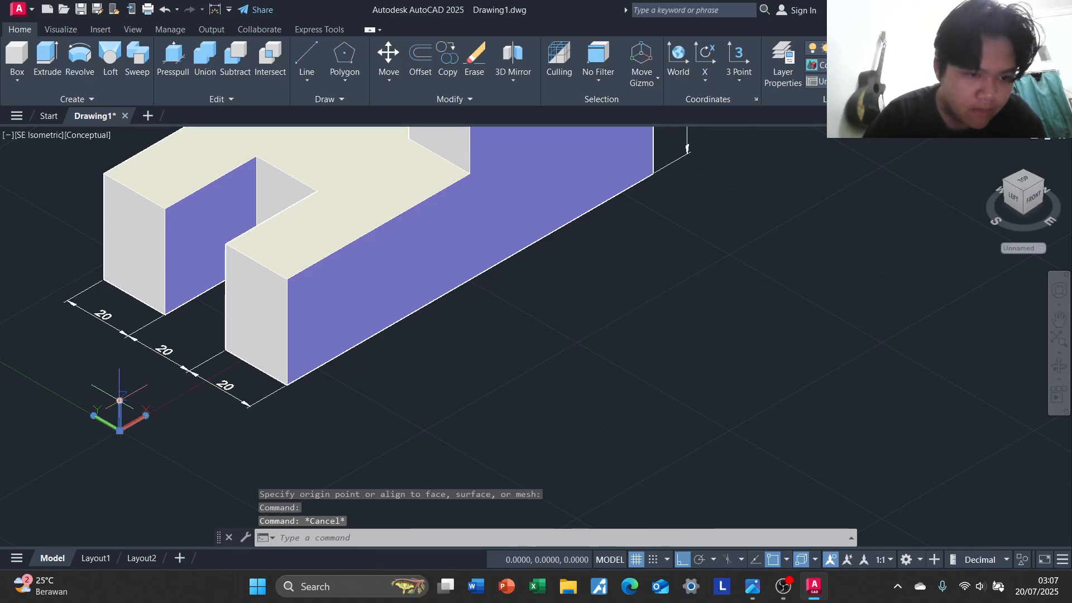
Move and align the UCS to the block's long side face, placing its origin near the lower front corner
{"action": "left_click", "coordinate": [119, 401]}
{"action": "key", "text": "Escape"}
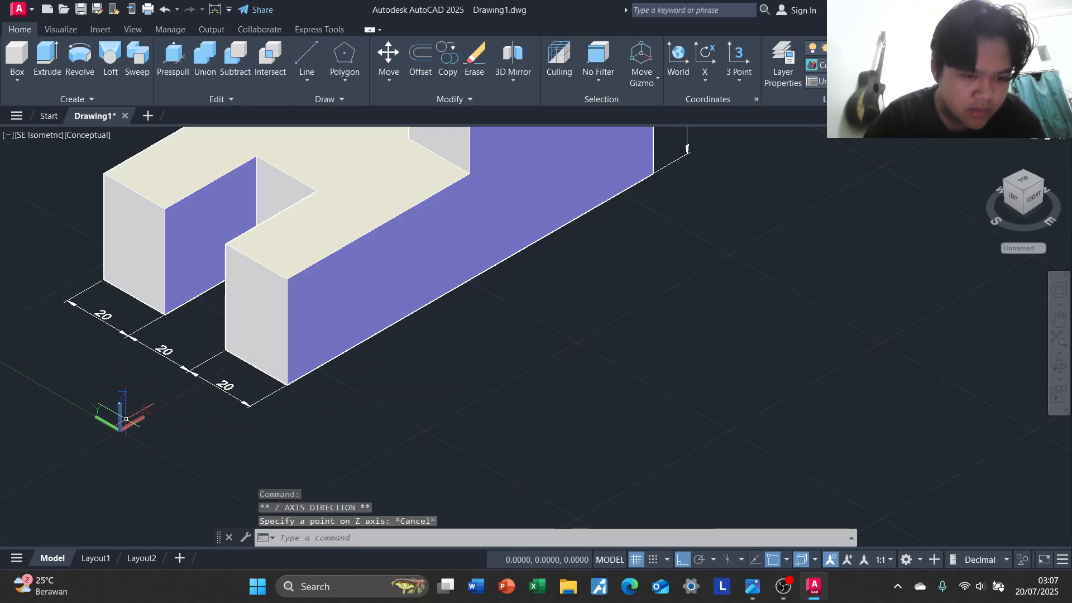
{"action": "left_click", "coordinate": [116, 433]}
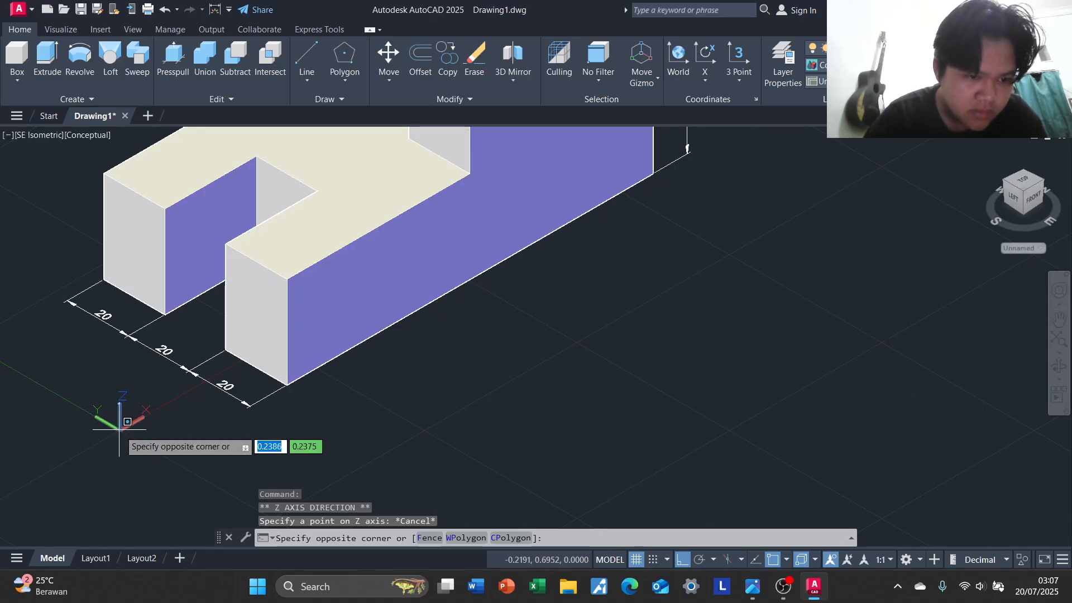
{"action": "mouse_move", "coordinate": [119, 431]}
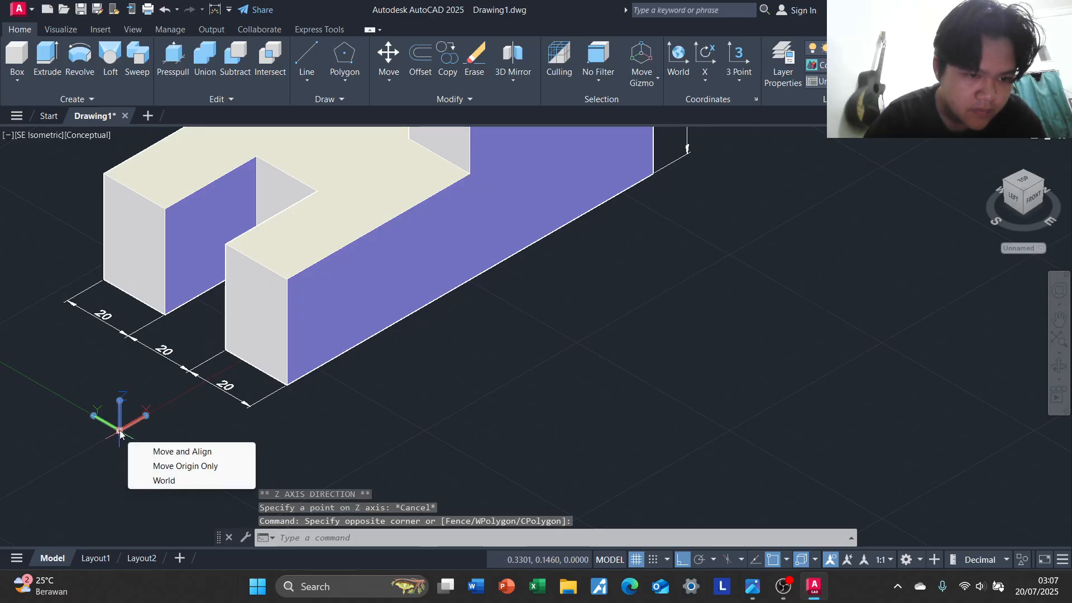
{"action": "left_click", "coordinate": [178, 467]}
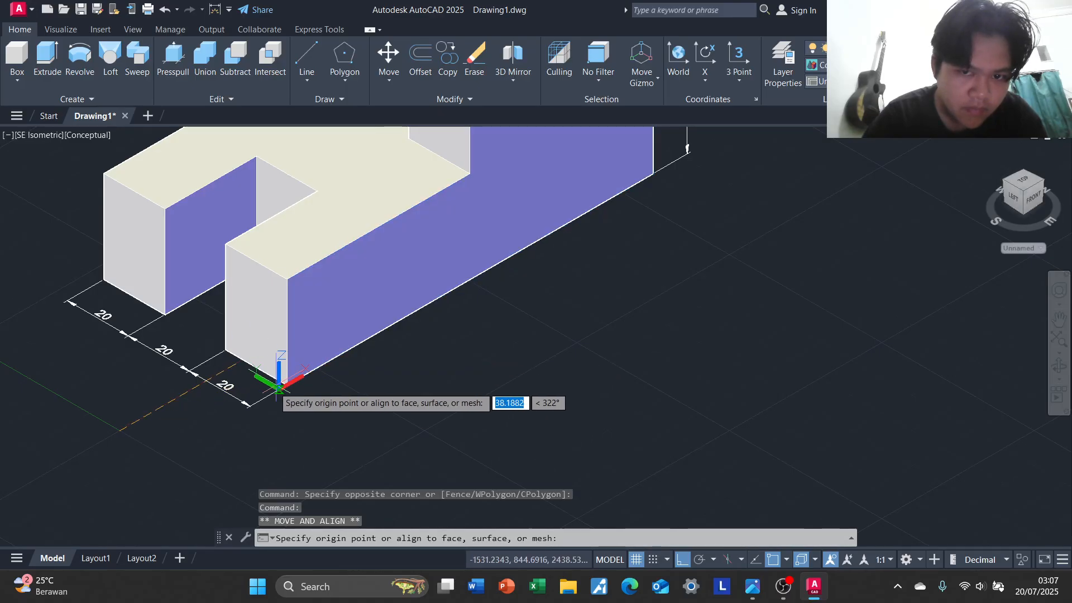
{"action": "left_click", "coordinate": [307, 372]}
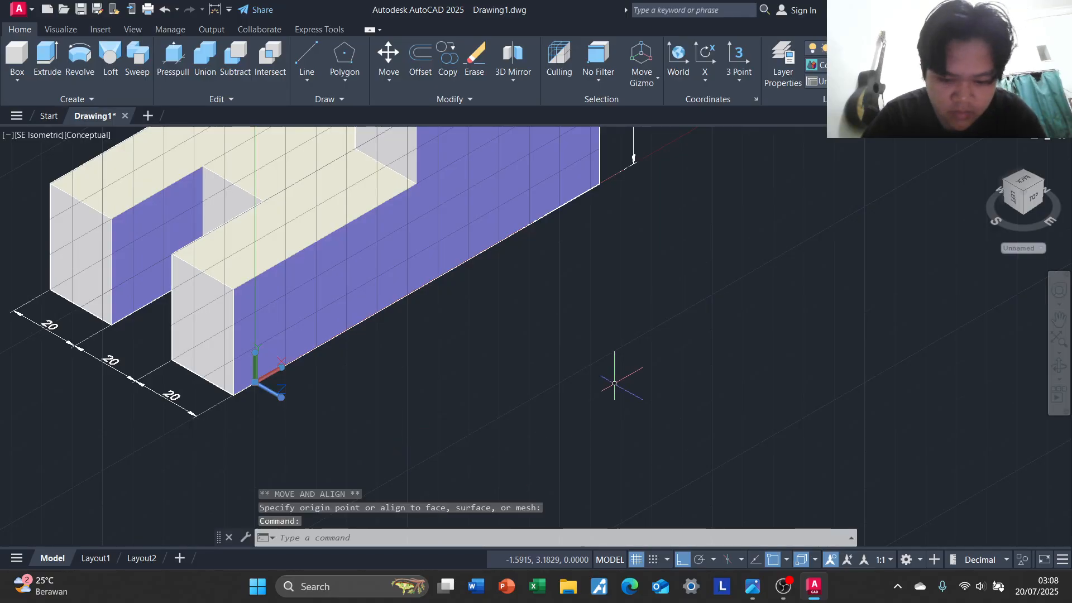
{"action": "type", "text": "l"}
{"action": "key", "text": "Return"}
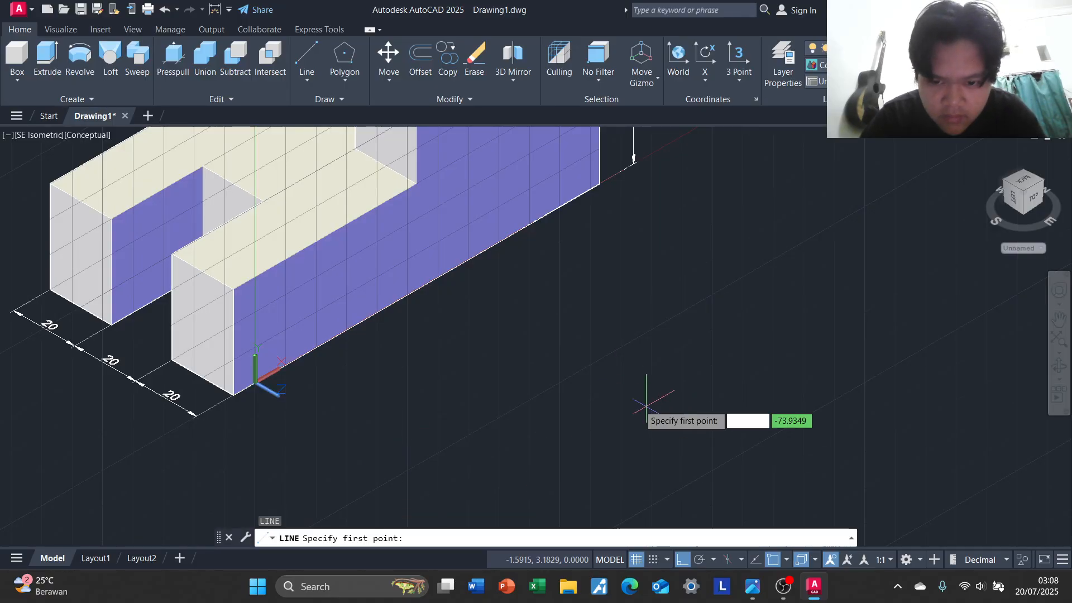
{"action": "left_click", "coordinate": [234, 394]}
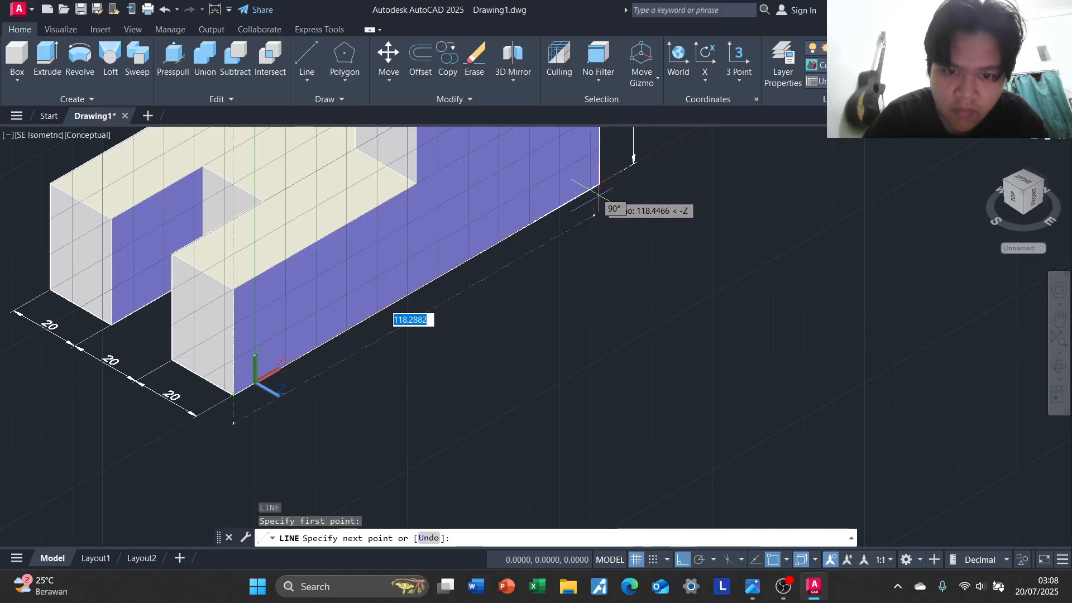
{"action": "key", "text": "Escape"}
{"action": "middle_click_drag", "start_coordinate": [625, 152], "coordinate": [544, 166], "text": "shift"}
{"action": "scroll", "coordinate": [607, 285], "scroll_direction": "down", "scroll_amount": 2}
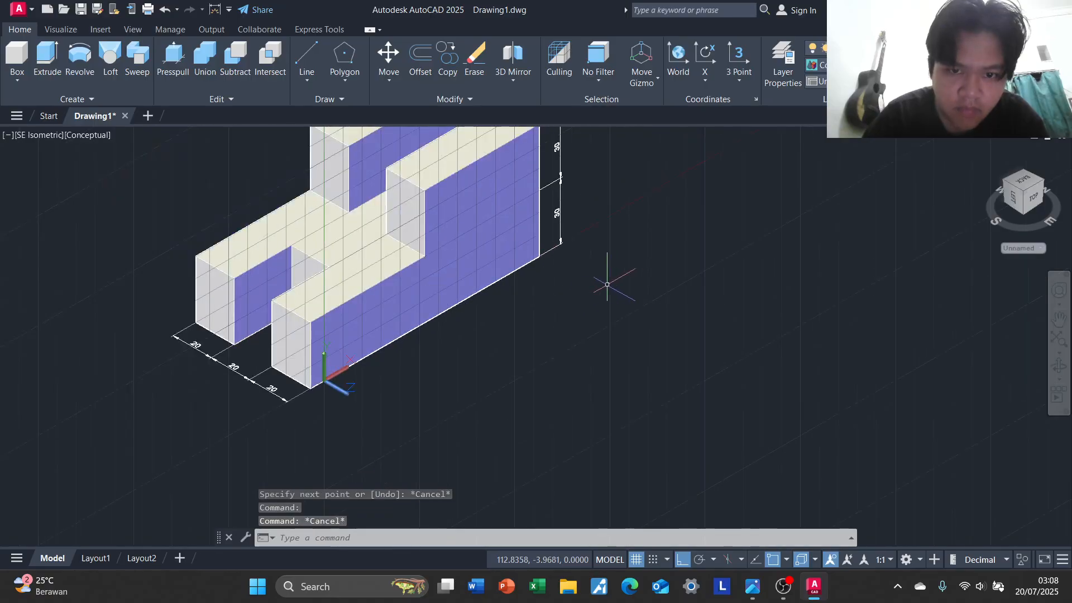
Move the UCS onto the block's long side face and try a linear dimension along the full lower edge
{"action": "left_click", "coordinate": [327, 385]}
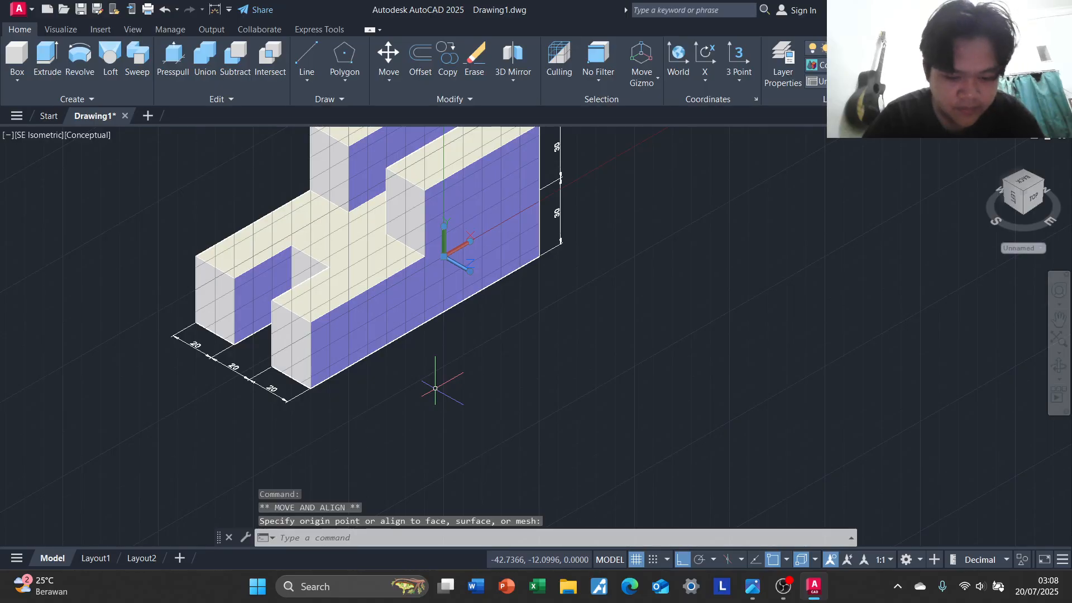
{"action": "type", "text": "di"}
{"action": "left_click", "coordinate": [524, 431]}
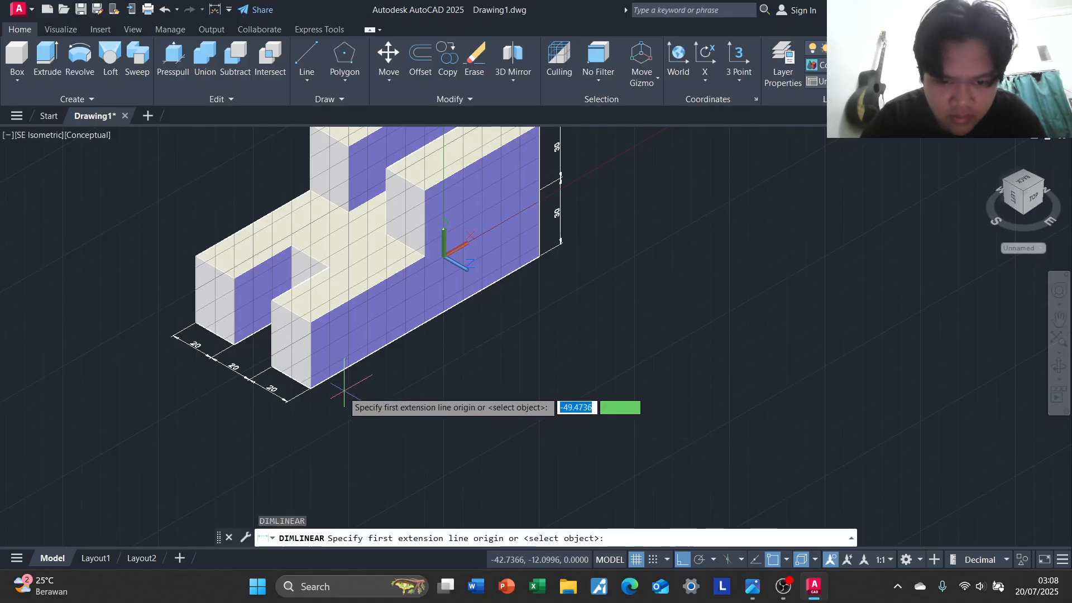
{"action": "left_click", "coordinate": [310, 389]}
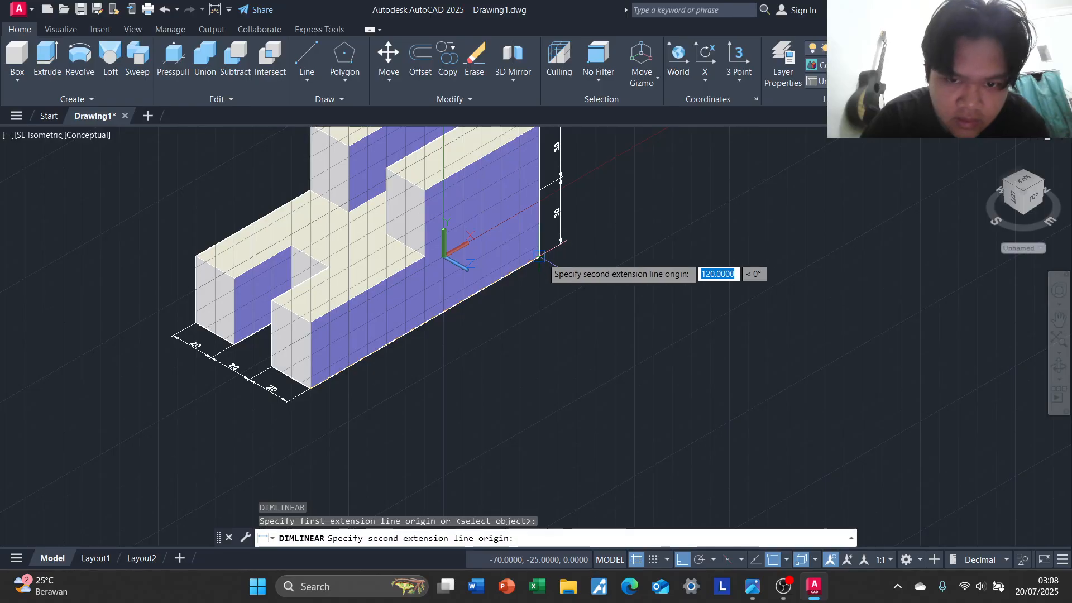
{"action": "left_click", "coordinate": [539, 258]}
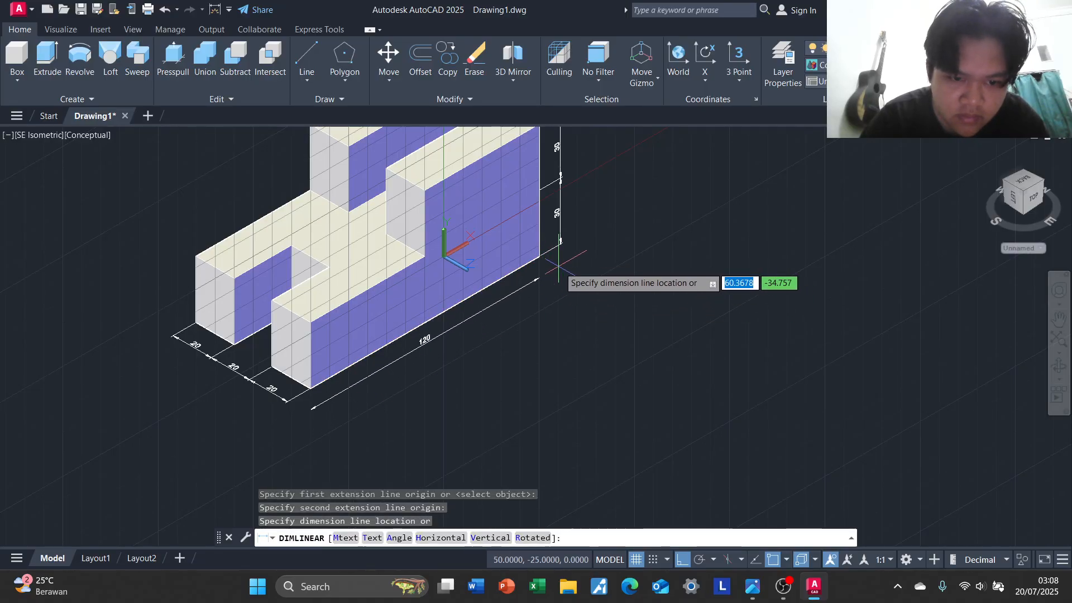
{"action": "key", "text": "Escape"}
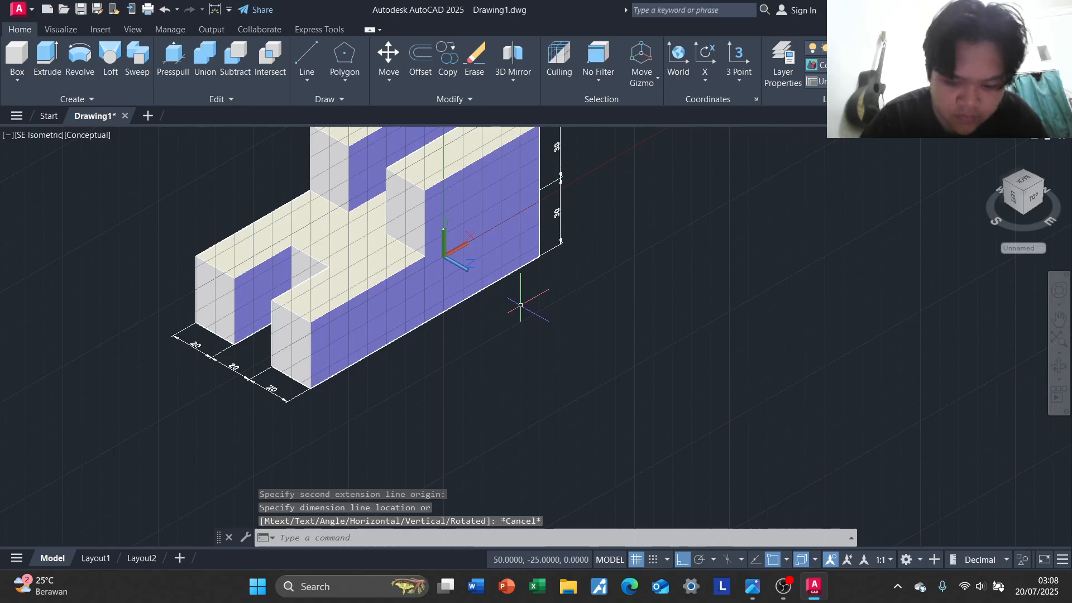
Draw a line along the block's long lower edge from the front corner to the edge's midpoint
{"action": "type", "text": "l"}
{"action": "key", "text": "Return"}
{"action": "left_click", "coordinate": [311, 388]}
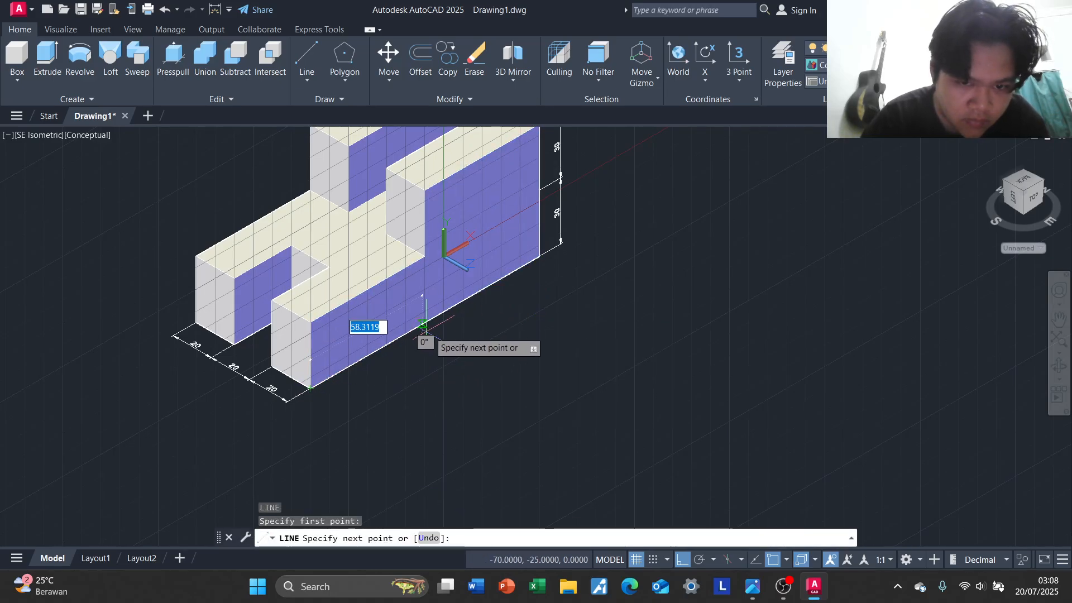
{"action": "left_click", "coordinate": [427, 321]}
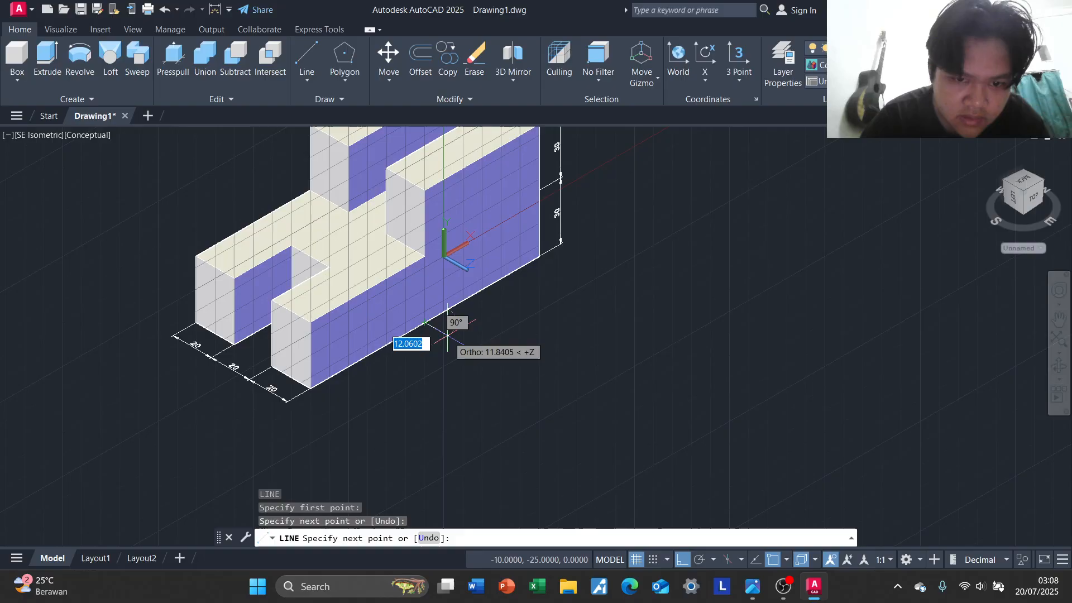
{"action": "key", "text": "Escape"}
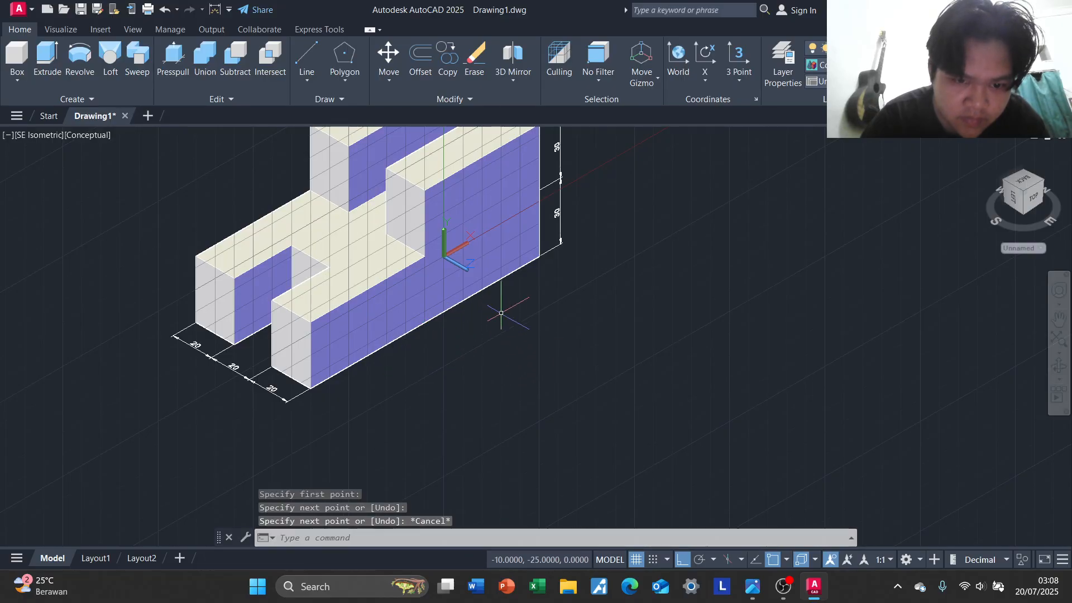
Move the UCS origin off the block beyond its front end and point the Z axis straight up
{"action": "left_click", "coordinate": [444, 256]}
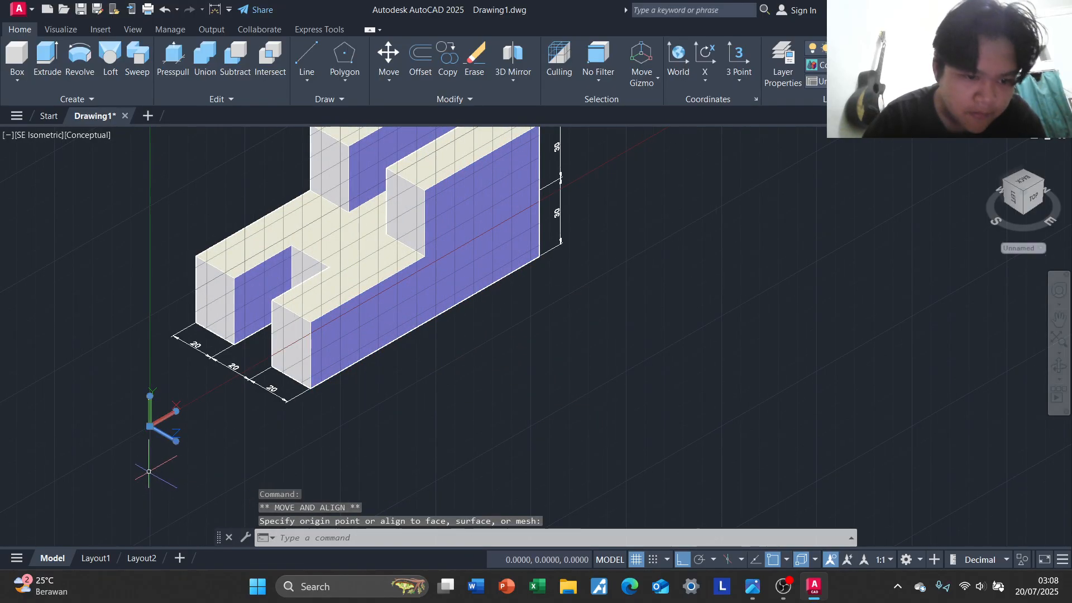
{"action": "left_click", "coordinate": [175, 444]}
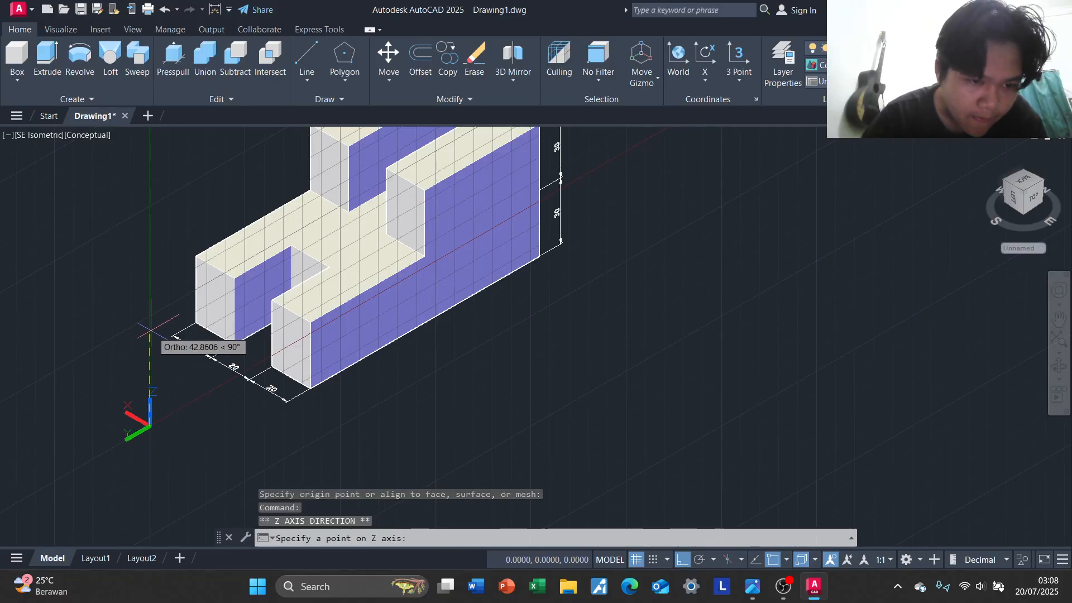
{"action": "left_click", "coordinate": [151, 426]}
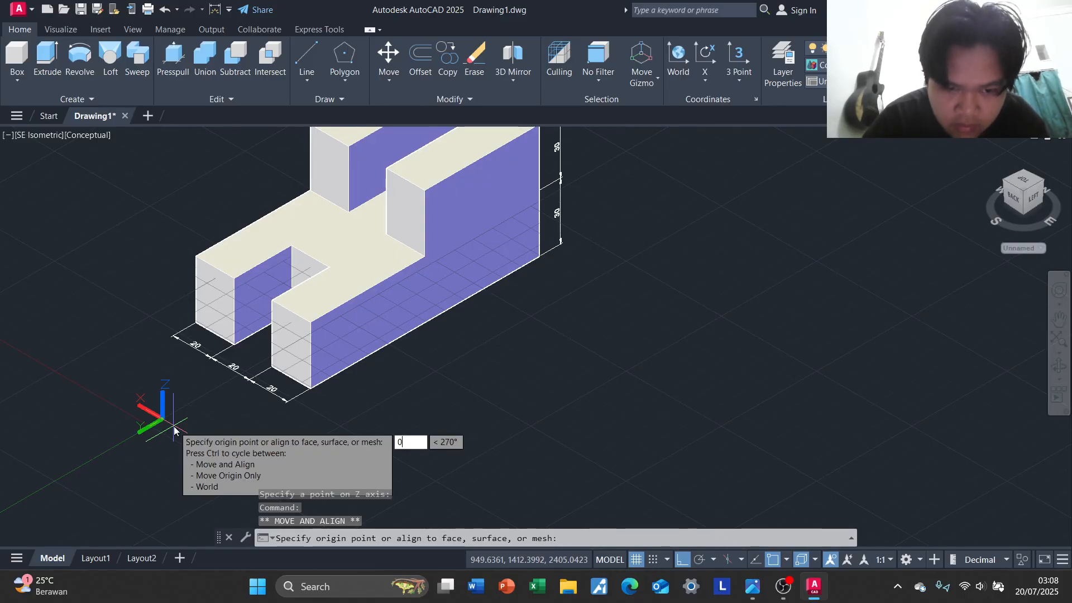
{"action": "type", "text": "0"}
{"action": "key", "text": "Return"}
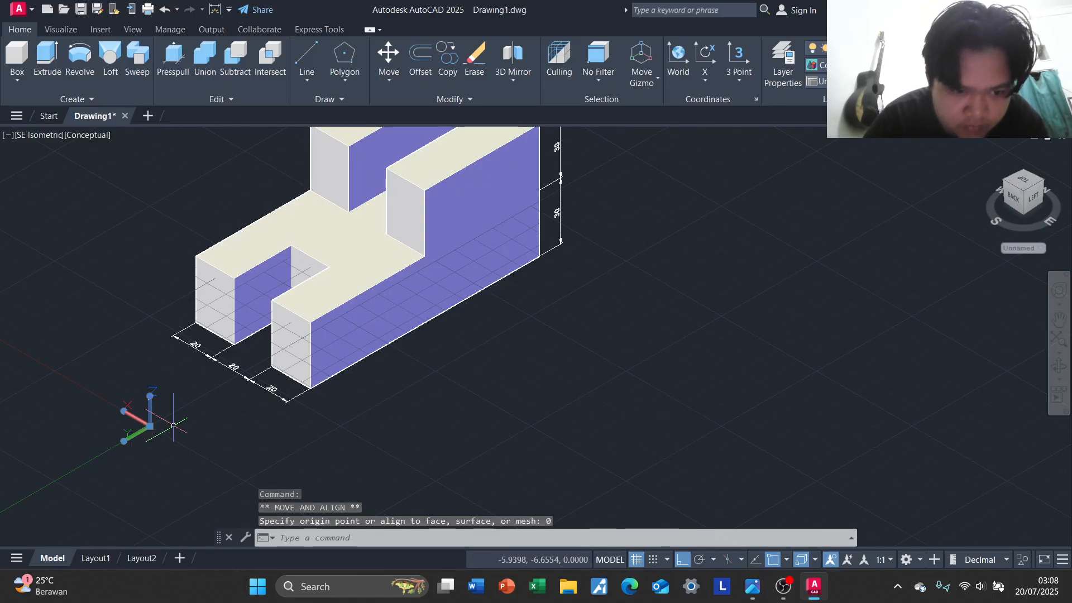
Move the UCS origin straight down along its Z axis, clear of the block's front end
{"action": "middle_click_drag", "start_coordinate": [414, 404], "coordinate": [316, 426]}
{"action": "scroll", "coordinate": [317, 425], "scroll_direction": "up", "scroll_amount": 5}
{"action": "scroll", "coordinate": [357, 384], "scroll_direction": "down", "scroll_amount": 5}
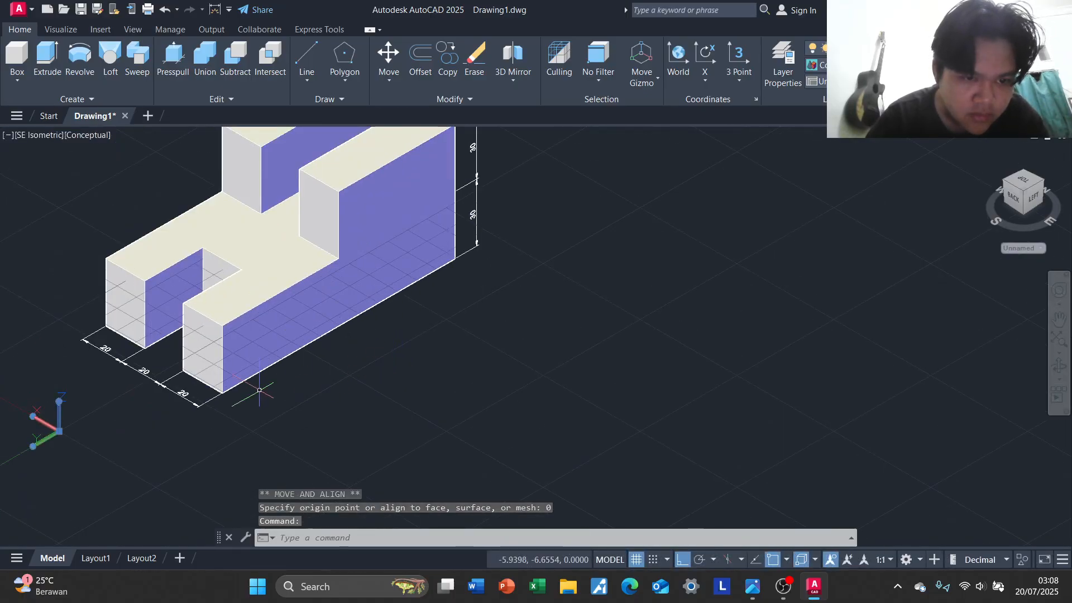
{"action": "left_click", "coordinate": [59, 432]}
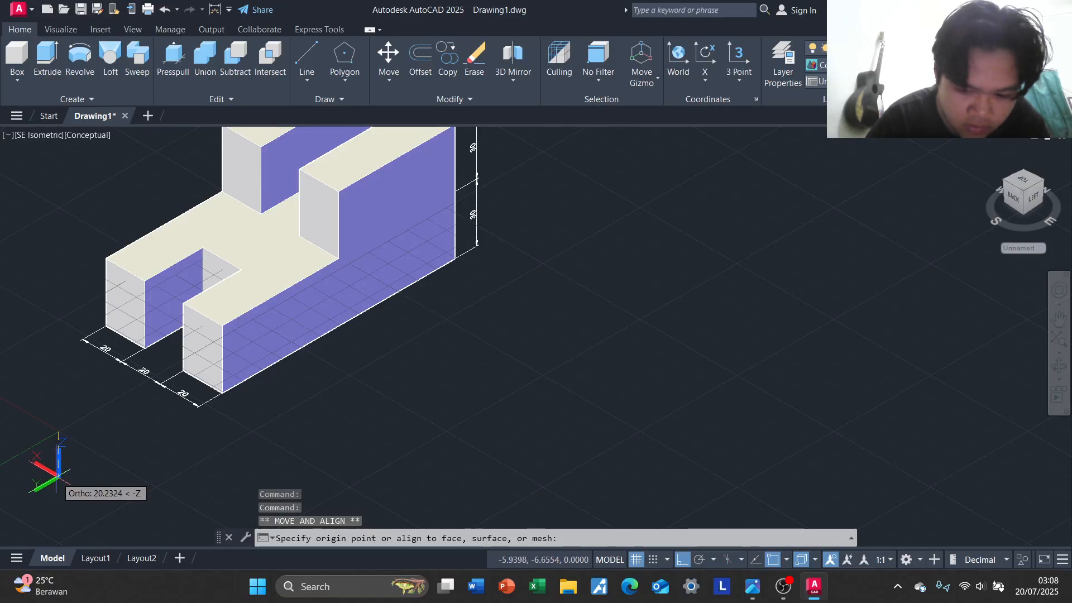
{"action": "type", "text": "0"}
{"action": "key", "text": "Return"}
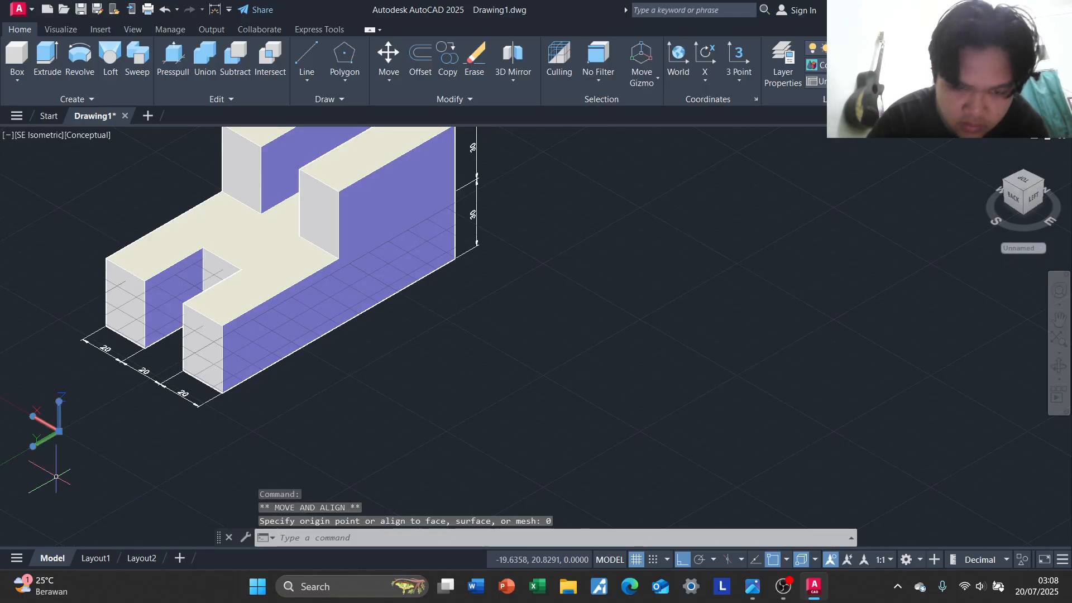
{"action": "left_click", "coordinate": [62, 439]}
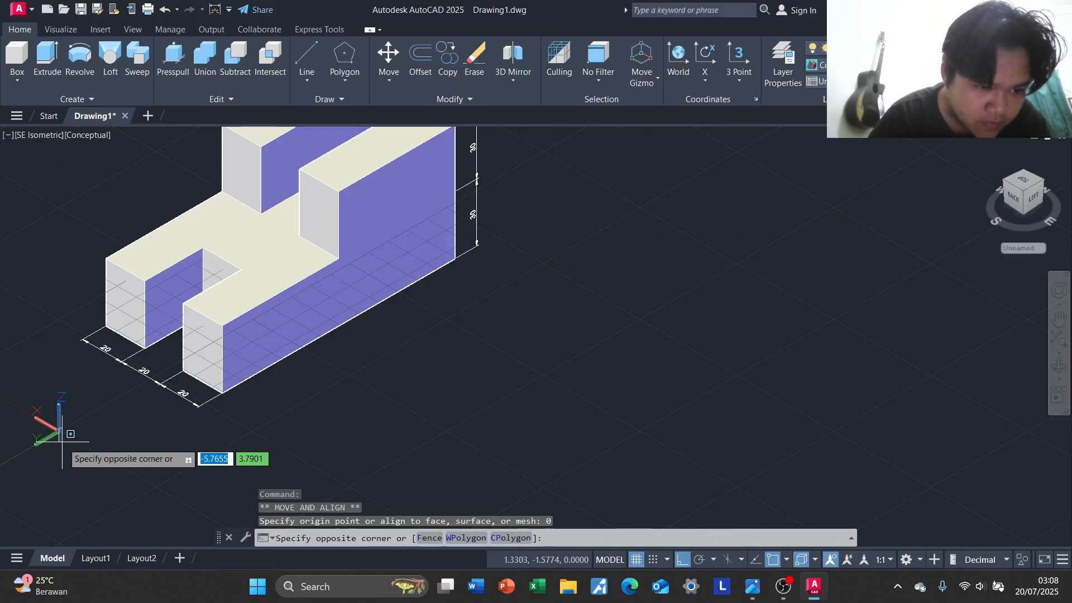
{"action": "left_click", "coordinate": [62, 441]}
{"action": "left_click", "coordinate": [59, 435]}
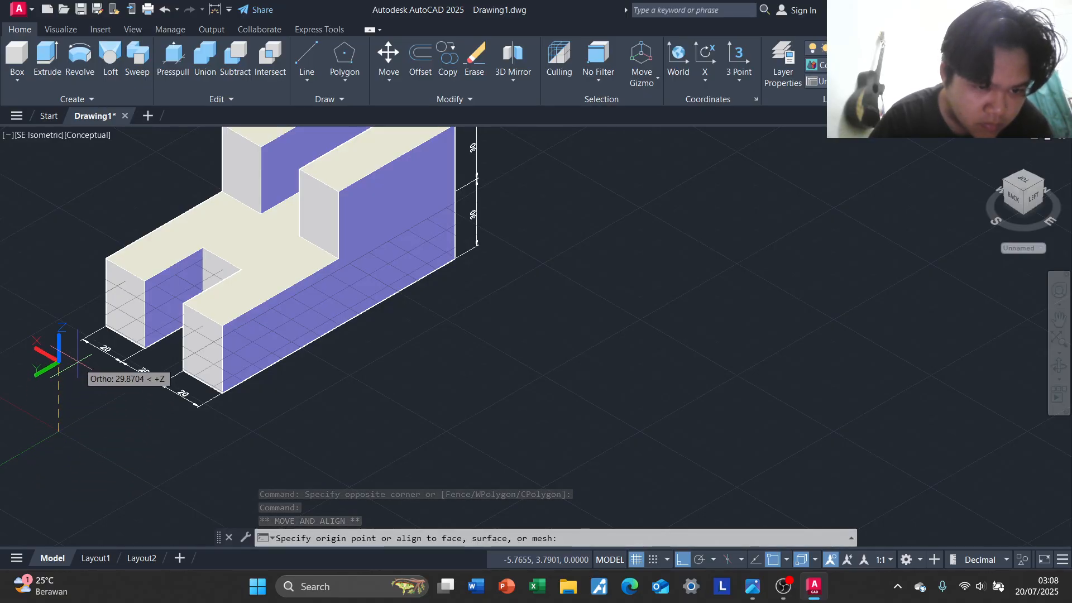
{"action": "left_click", "coordinate": [63, 501]}
{"action": "middle_click_drag", "start_coordinate": [157, 439], "coordinate": [147, 382]}
{"action": "scroll", "coordinate": [147, 382], "scroll_direction": "up", "scroll_amount": 2}
{"action": "key", "text": "Escape"}
Dimension the line along the front half of the long lower edge with DIM, placing the dimension just outside the block
{"action": "middle_click_drag", "start_coordinate": [385, 330], "coordinate": [351, 385]}
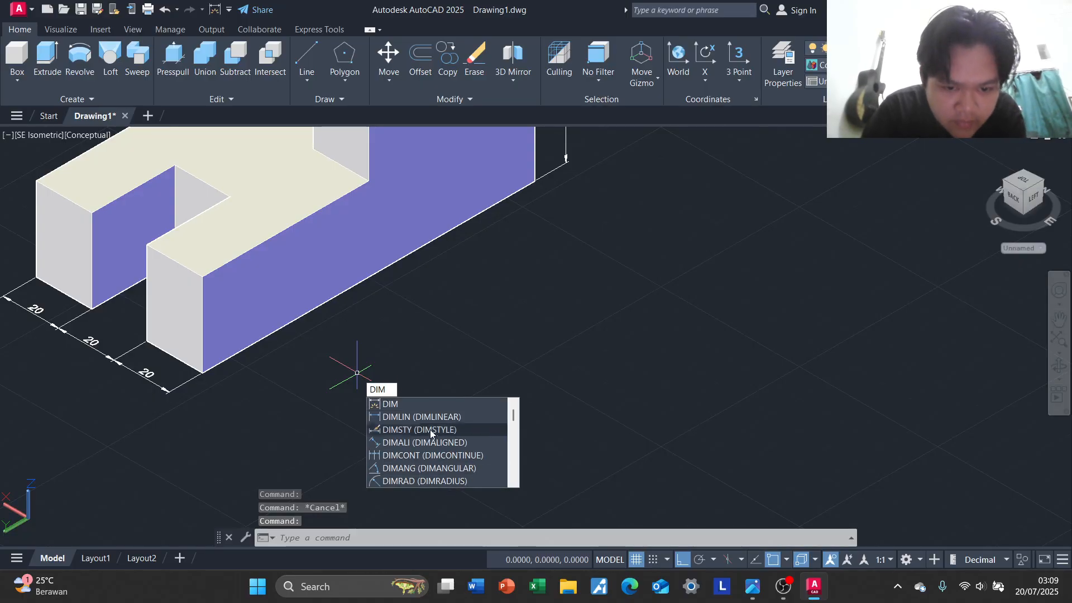
{"action": "key", "text": "Return"}
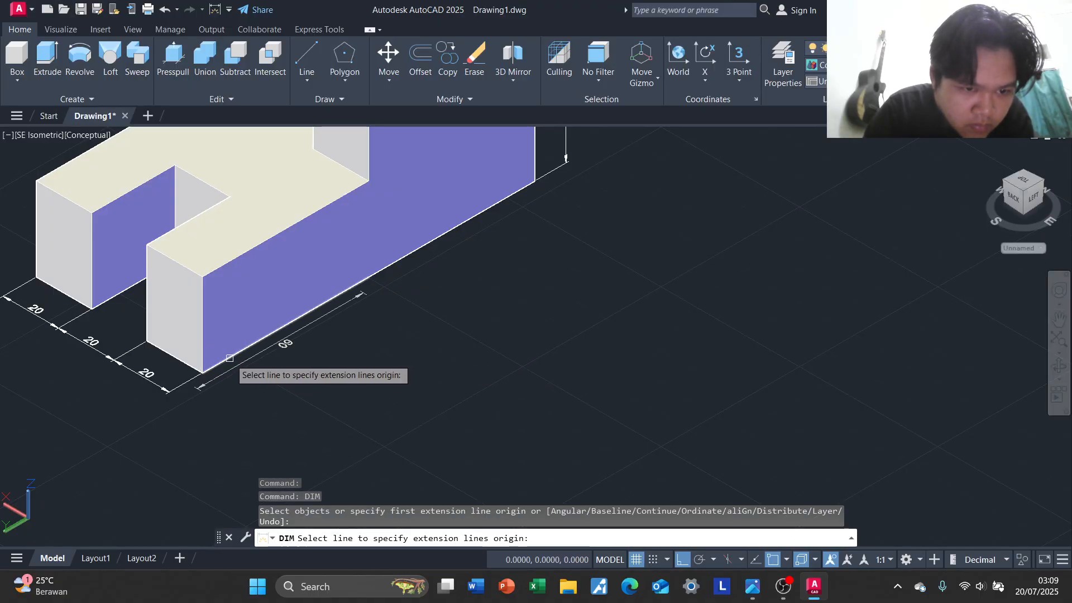
{"action": "left_click", "coordinate": [229, 358]}
{"action": "left_click", "coordinate": [369, 323]}
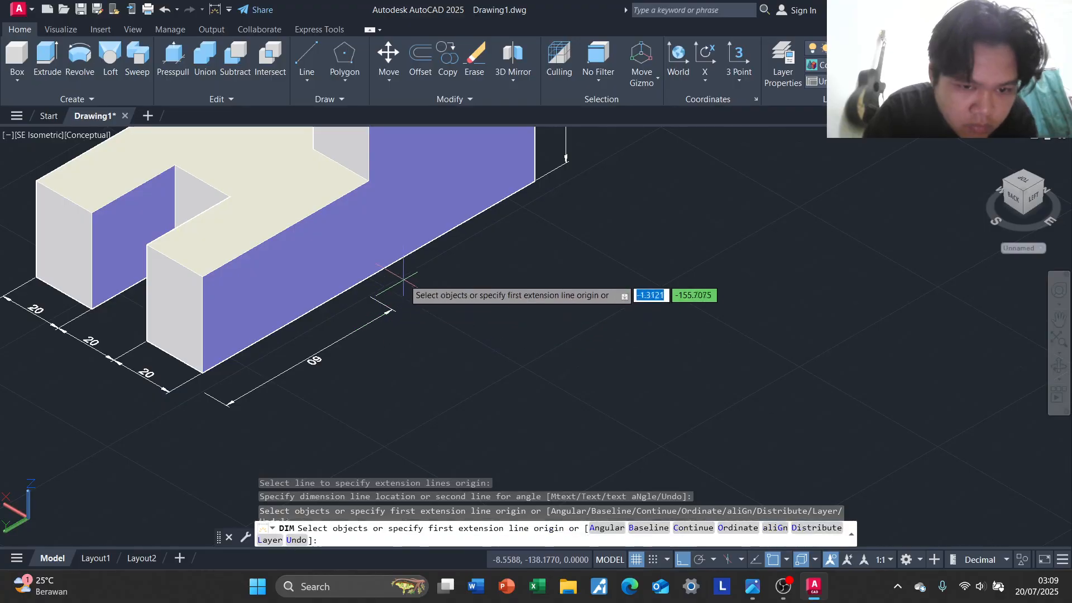
Dimension the rear half of the long lower edge up to the rear corner, in line with the front half's dimension
{"action": "left_click", "coordinate": [393, 309]}
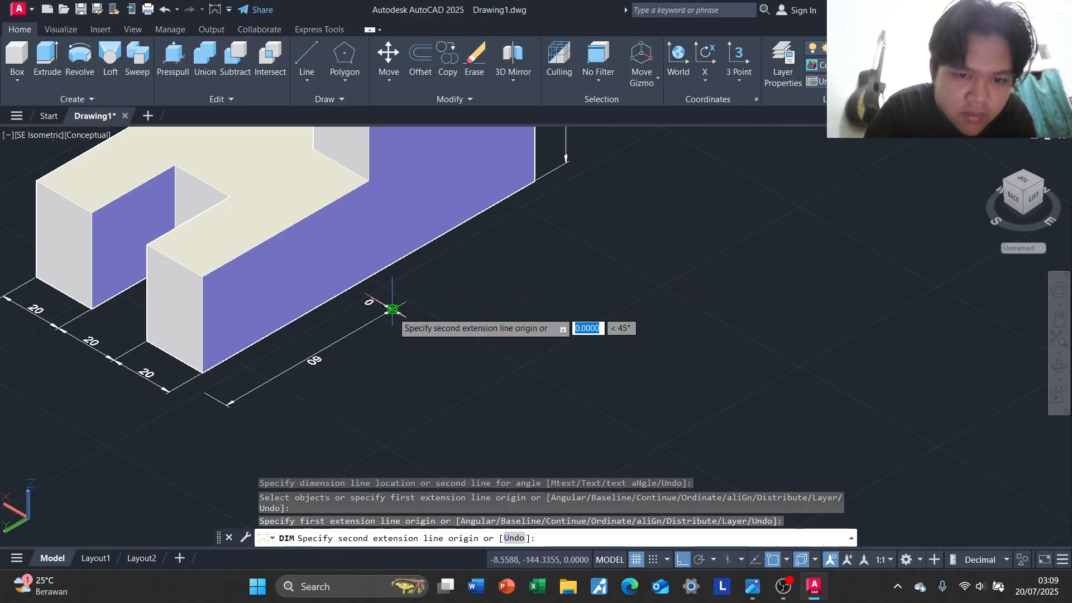
{"action": "left_click", "coordinate": [535, 181]}
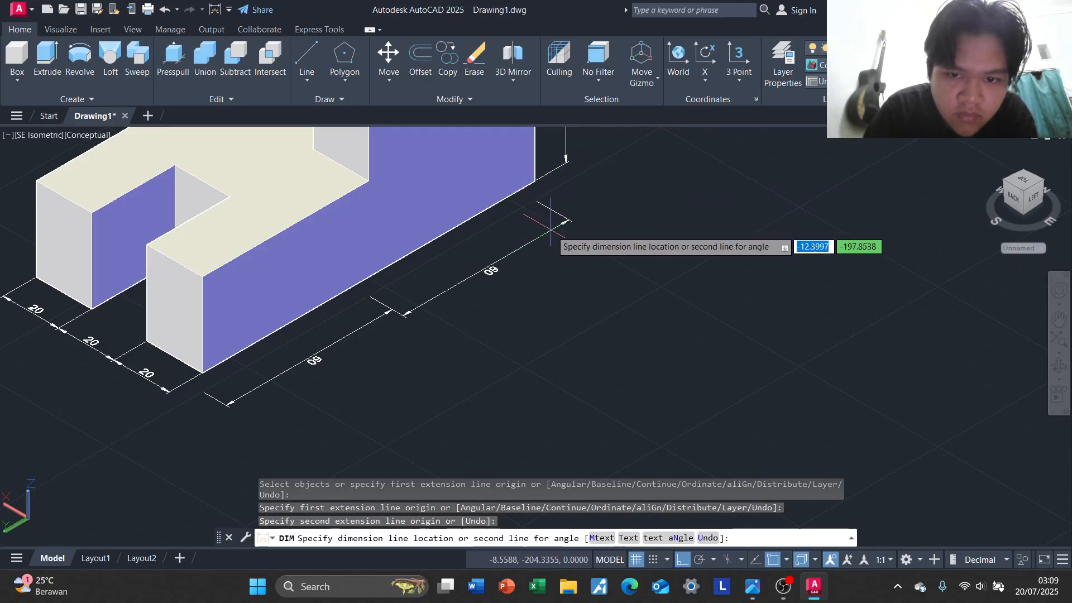
{"action": "left_click", "coordinate": [392, 308]}
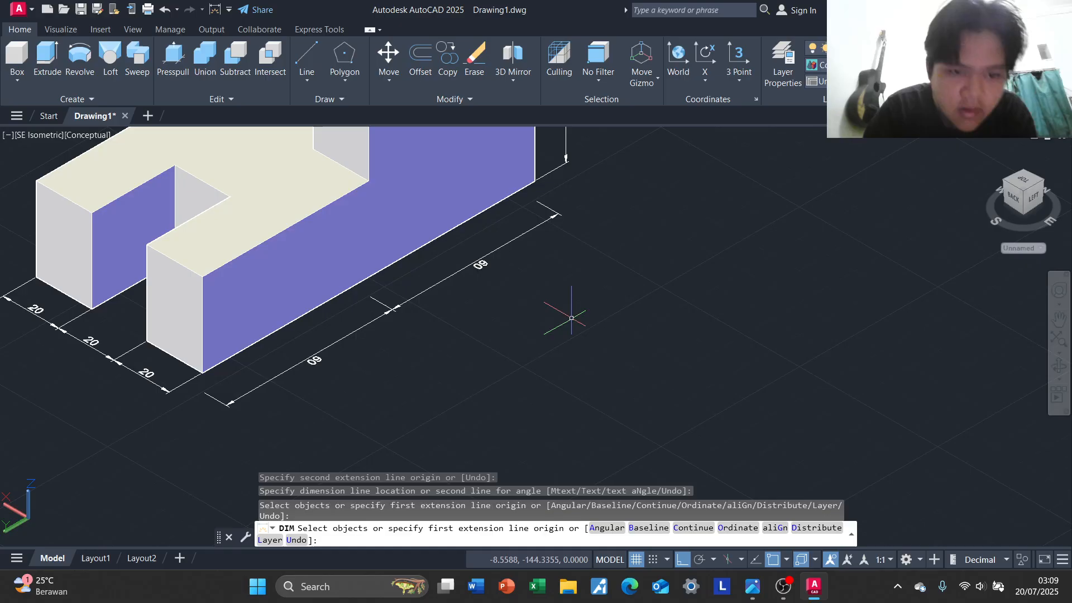
{"action": "key", "text": "Escape"}
Inspect the dimensioned block and compare it with the Isometric Projection exercise 2 reference image
{"action": "scroll", "coordinate": [571, 318], "scroll_direction": "down", "scroll_amount": 5}
{"action": "scroll", "coordinate": [586, 323], "scroll_direction": "up", "scroll_amount": 7}
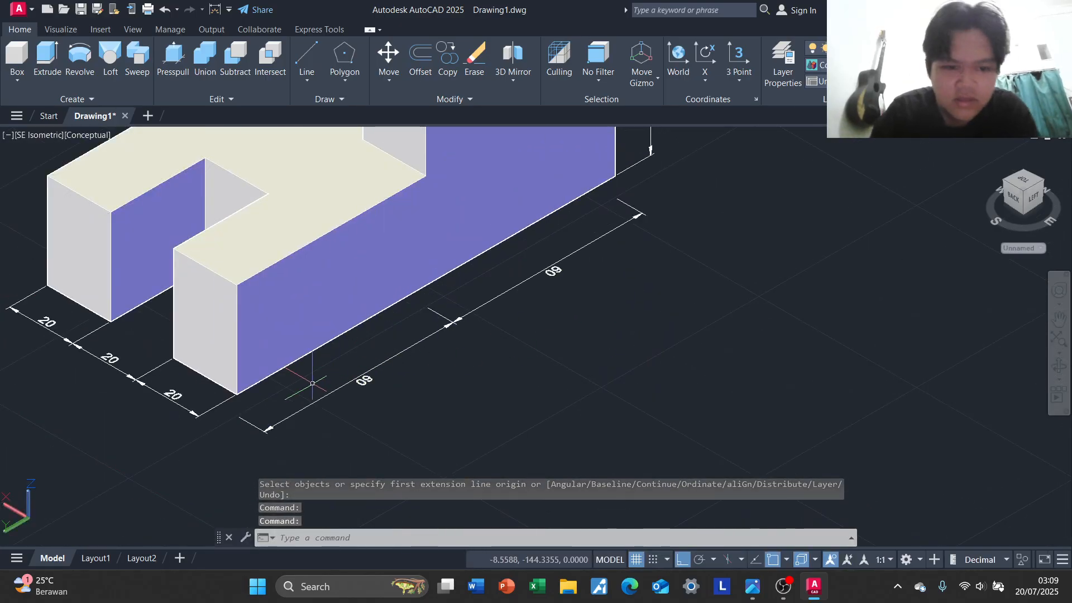
{"action": "middle_click_drag", "start_coordinate": [668, 283], "coordinate": [702, 388]}
{"action": "middle_click_drag", "start_coordinate": [637, 384], "coordinate": [692, 316]}
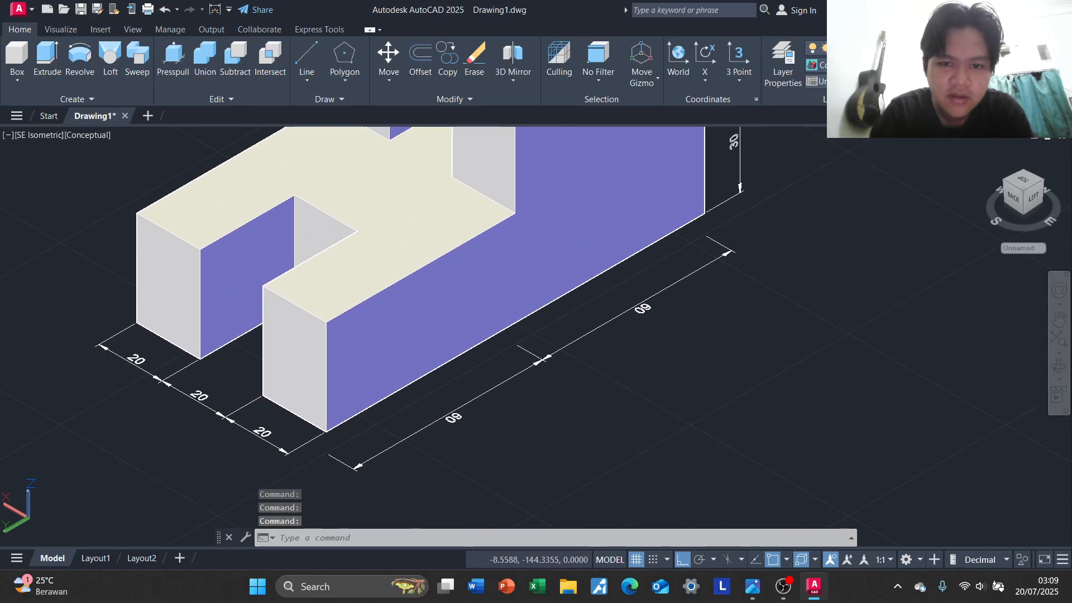
{"action": "scroll", "coordinate": [558, 380], "scroll_direction": "down", "scroll_amount": 3}
{"action": "scroll", "coordinate": [635, 350], "scroll_direction": "up", "scroll_amount": 2}
{"action": "scroll", "coordinate": [715, 296], "scroll_direction": "down", "scroll_amount": 3}
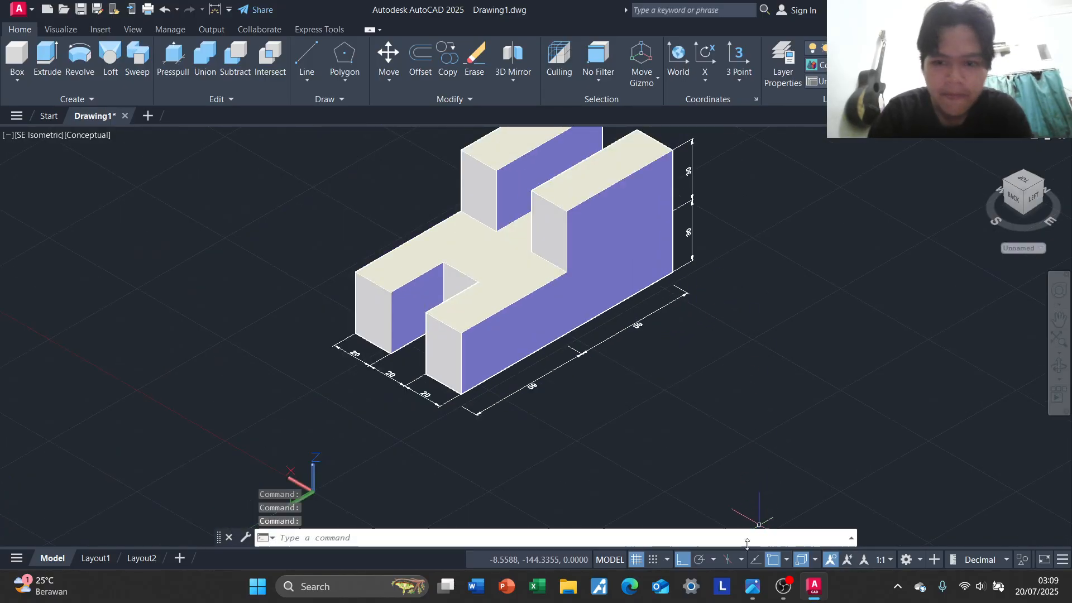
{"action": "left_click", "coordinate": [815, 592]}
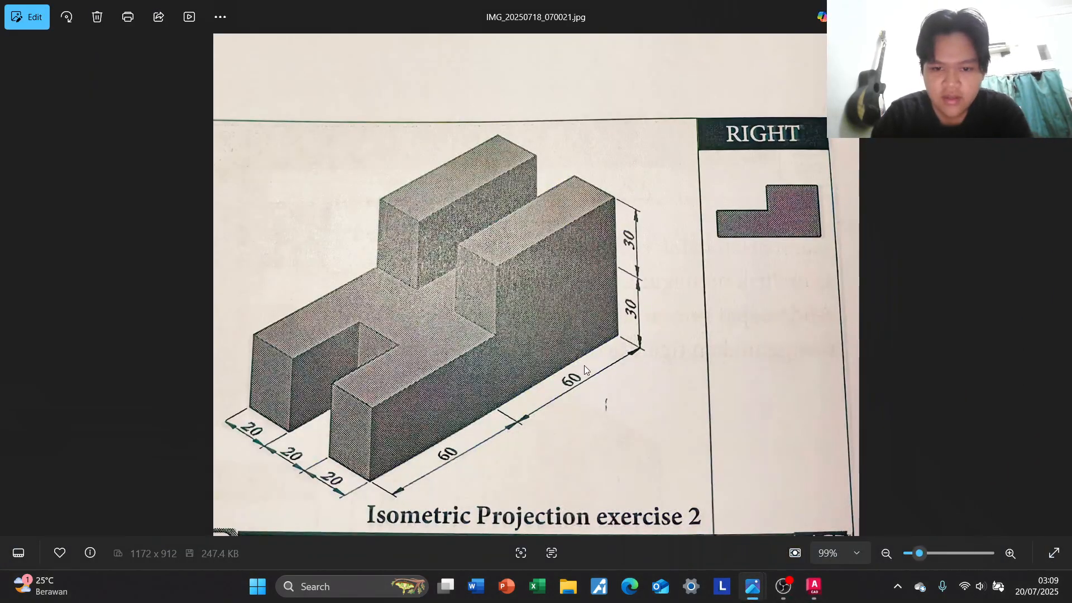
{"action": "left_click", "coordinate": [814, 586]}
{"action": "scroll", "coordinate": [797, 299], "scroll_direction": "down", "scroll_amount": 2}
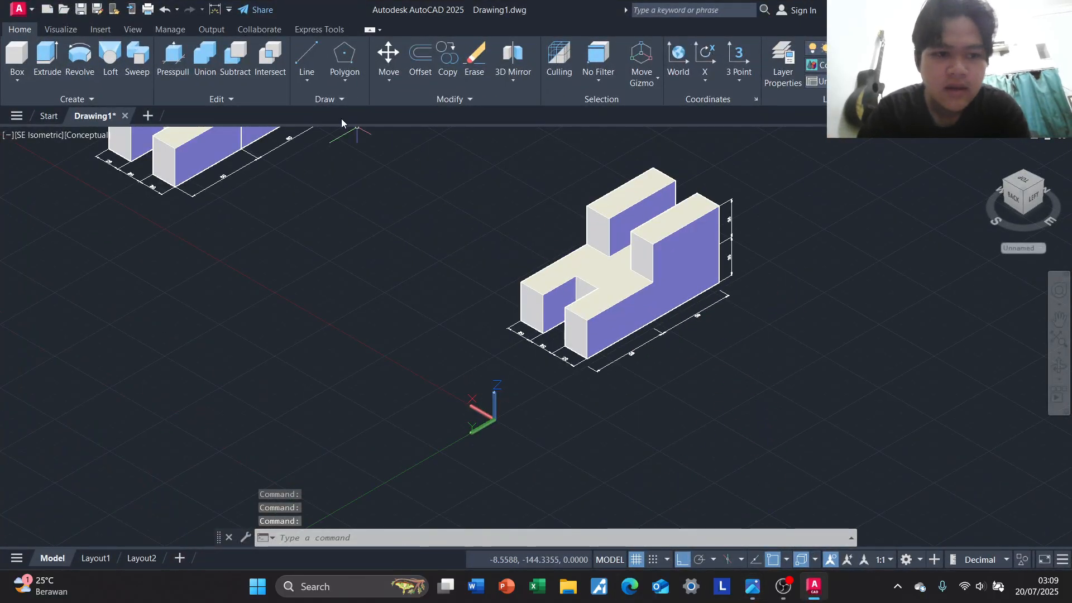
{"action": "middle_click_drag", "start_coordinate": [351, 197], "coordinate": [273, 289]}
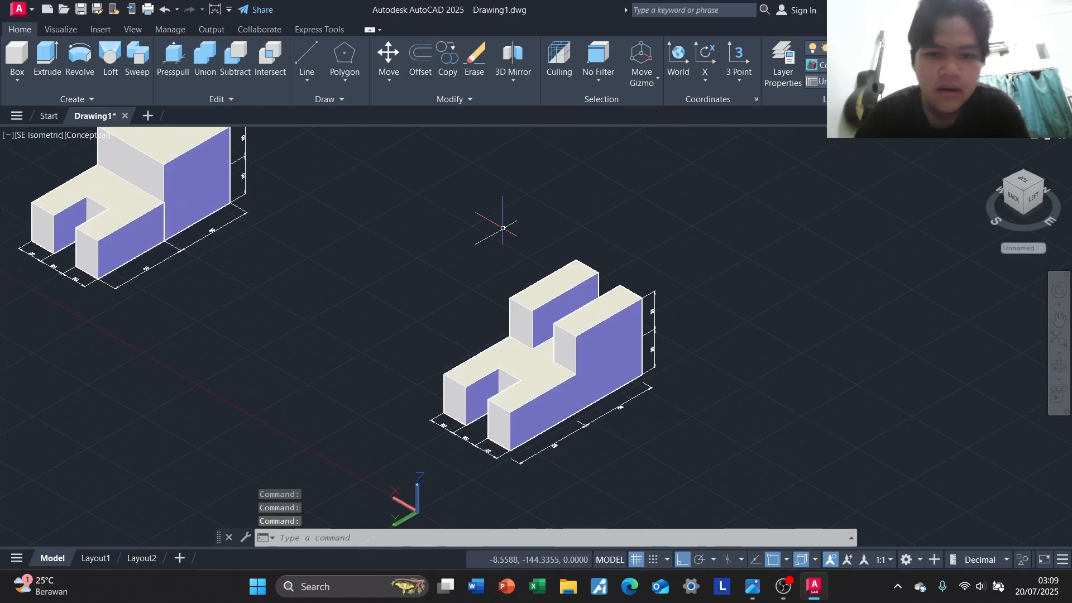